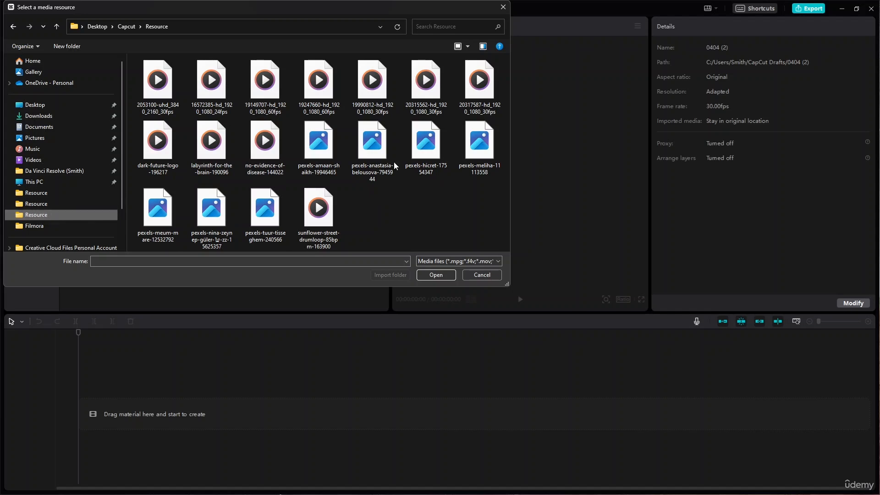
Step: Import every media file from the Resource folder and place the traffic video and beach video 19990812 one after the other on the timeline
{"action": "left_click_drag", "start_coordinate": [502, 229], "coordinate": [134, 55]}
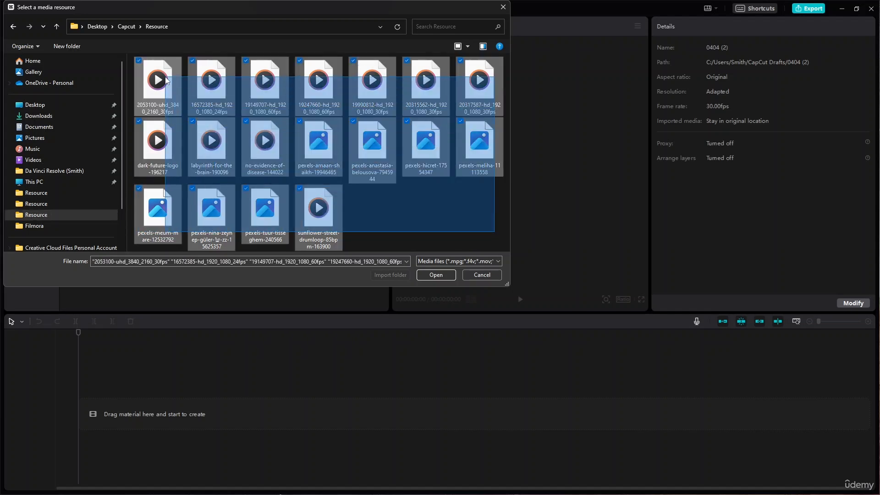
{"action": "left_click", "coordinate": [427, 277]}
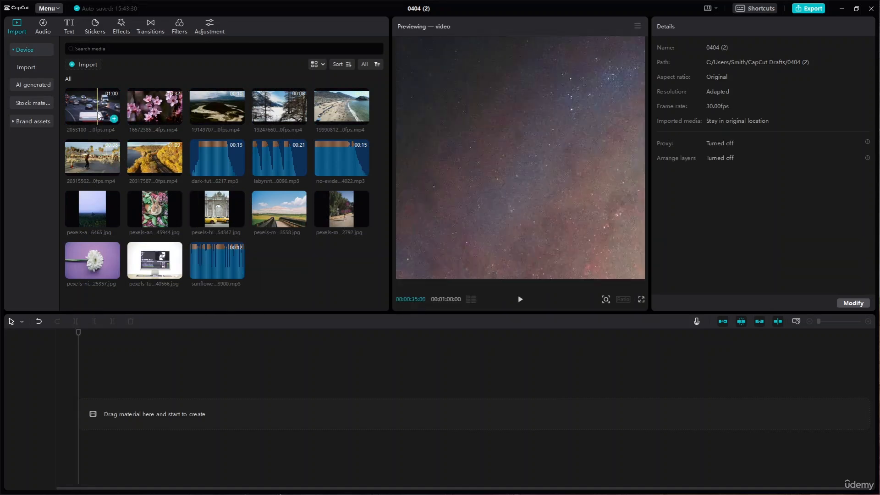
{"action": "left_click_drag", "start_coordinate": [97, 112], "coordinate": [85, 411]}
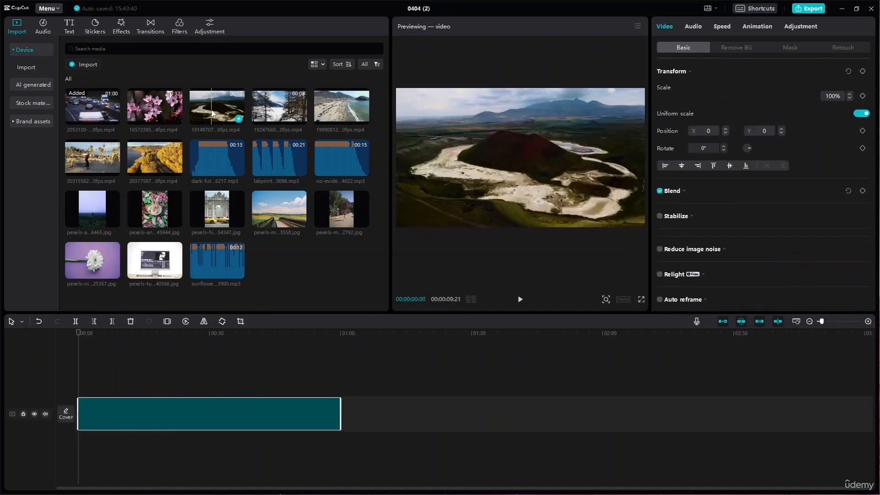
{"action": "left_click_drag", "start_coordinate": [342, 110], "coordinate": [334, 409]}
Step: Cut off the start of the traffic clip up to 00:00:45:18, and the start of the beach clip up to 00:00:36:21
{"action": "left_click", "coordinate": [120, 337]}
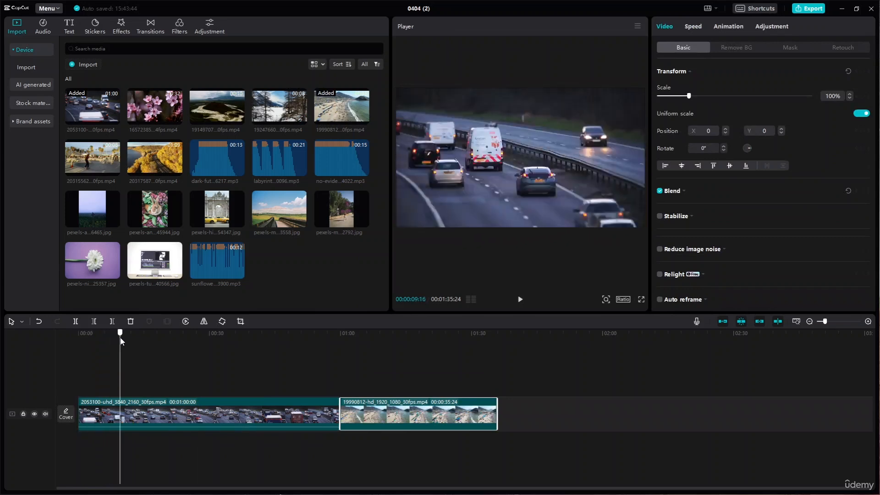
{"action": "left_click_drag", "start_coordinate": [120, 338], "coordinate": [278, 344]}
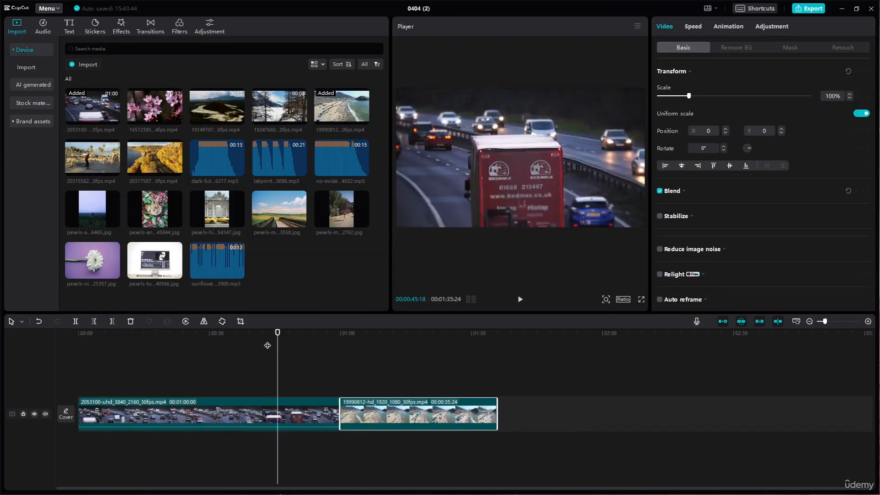
{"action": "left_click", "coordinate": [95, 322]}
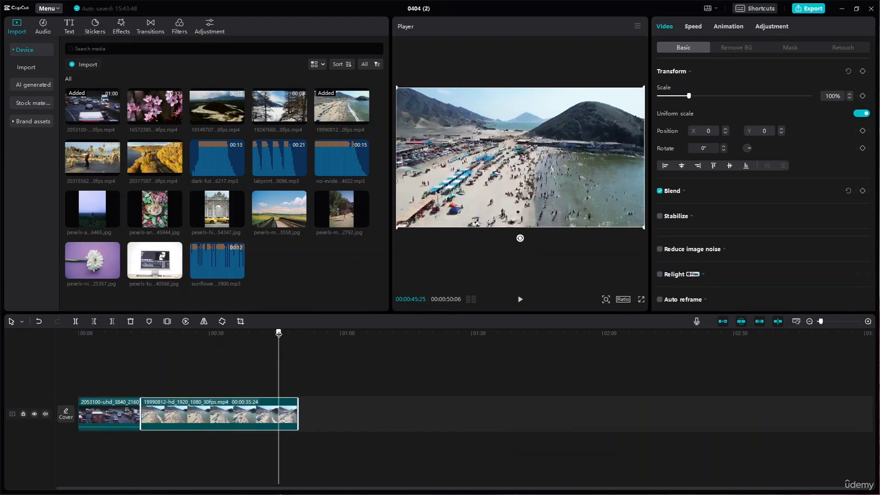
{"action": "left_click_drag", "start_coordinate": [277, 335], "coordinate": [239, 340]}
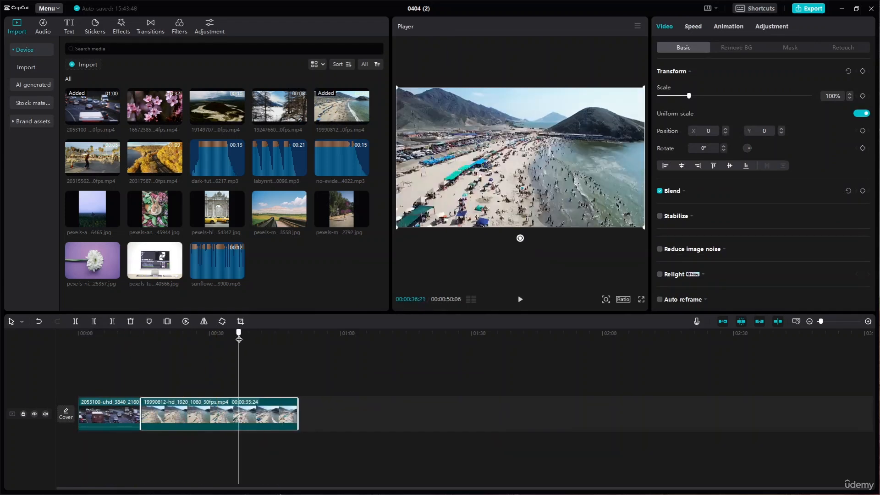
{"action": "left_click", "coordinate": [94, 321]}
Step: Play the start of the sequence and trim about the first 7 seconds off the traffic clip
{"action": "key", "text": "space"}
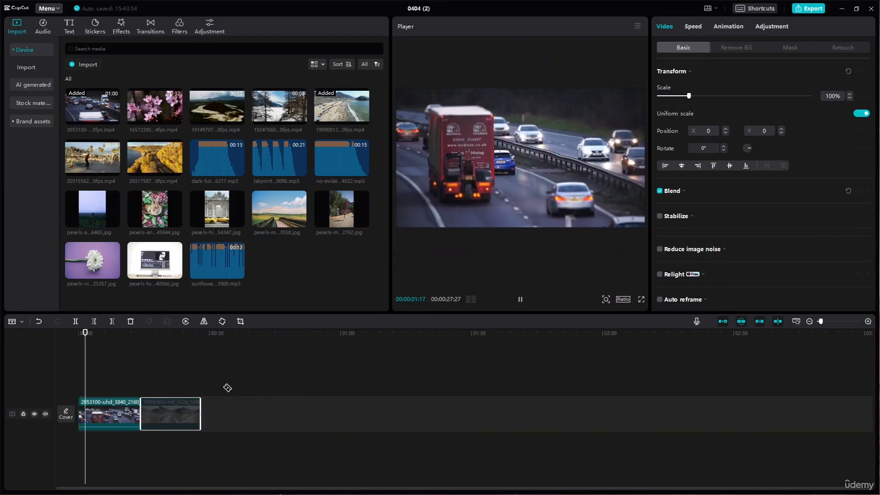
{"action": "key", "text": "space"}
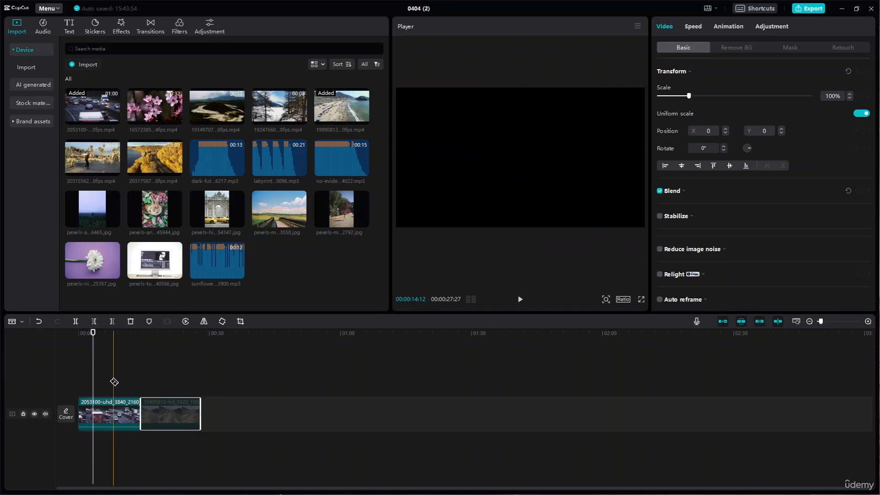
{"action": "left_click_drag", "start_coordinate": [92, 333], "coordinate": [109, 329]}
{"action": "left_click", "coordinate": [94, 321]}
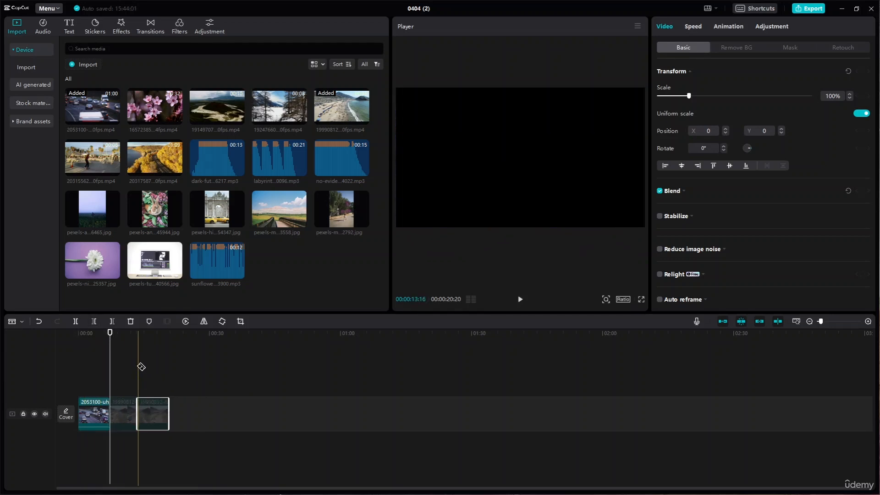
Step: Split the last beach segment at about 18 seconds, and delete both resulting pieces at the end of the timeline
{"action": "left_click_drag", "start_coordinate": [111, 338], "coordinate": [127, 338]}
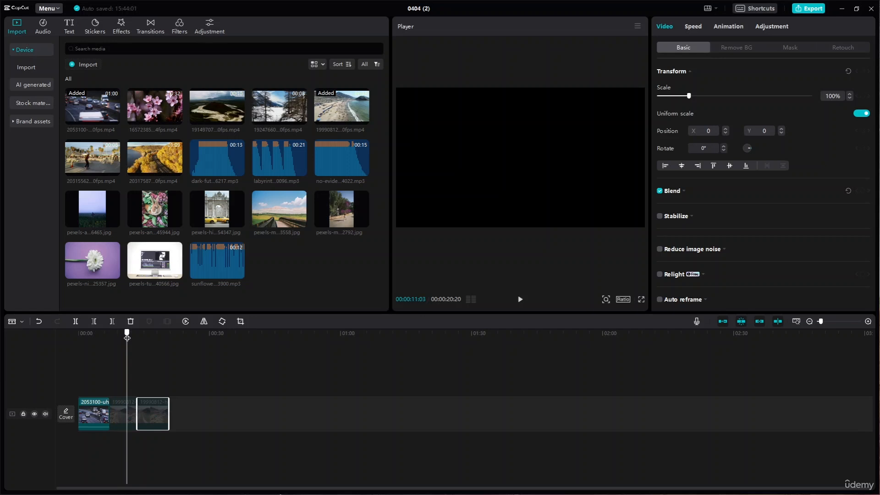
{"action": "left_click", "coordinate": [156, 422]}
{"action": "left_click", "coordinate": [21, 320]}
{"action": "left_click", "coordinate": [27, 335]}
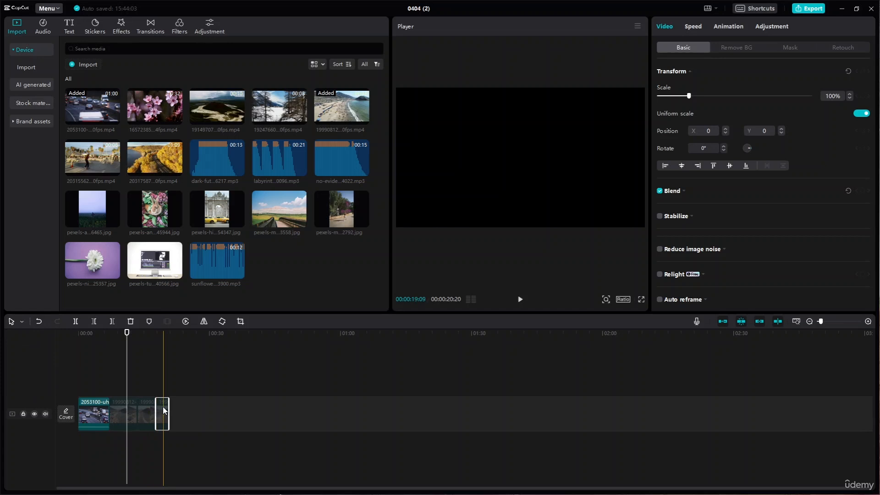
{"action": "key", "text": "Delete"}
{"action": "left_click", "coordinate": [144, 409]}
{"action": "key", "text": "Delete"}
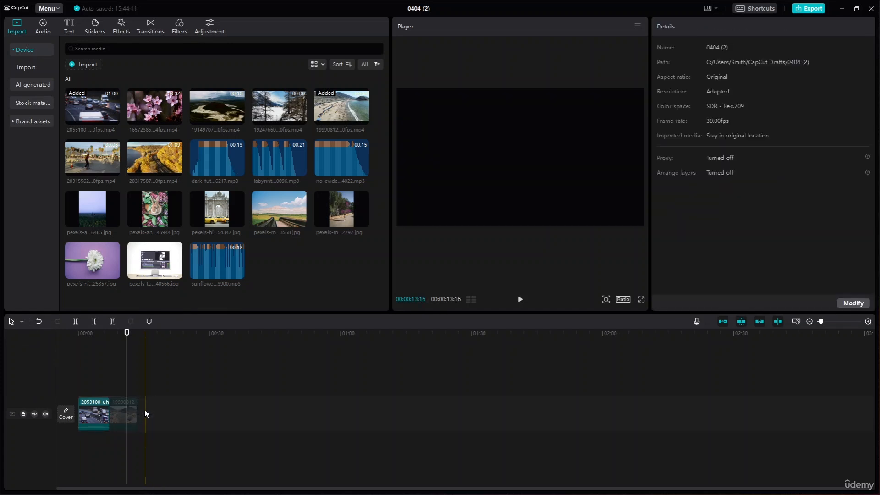
Step: Play the sequence from the traffic clip into the remaining beach segment and check it through to its end
{"action": "left_click", "coordinate": [116, 409]}
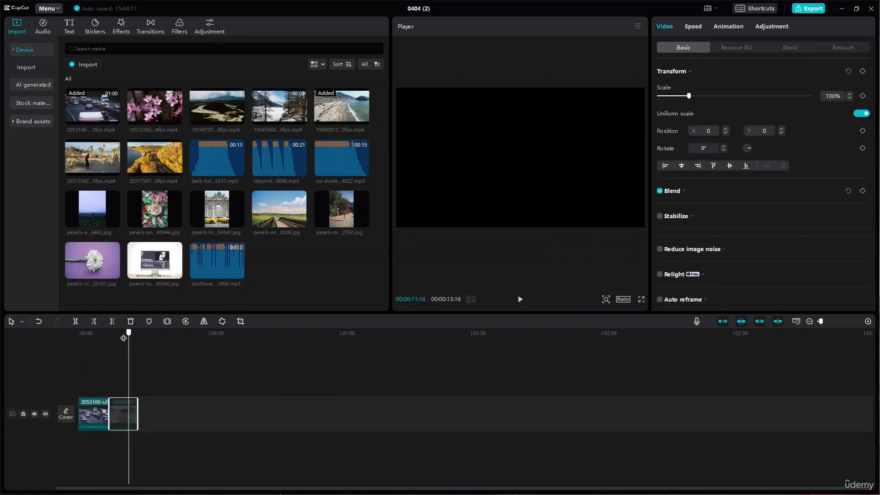
{"action": "left_click_drag", "start_coordinate": [127, 364], "coordinate": [79, 365]}
{"action": "key", "text": "space"}
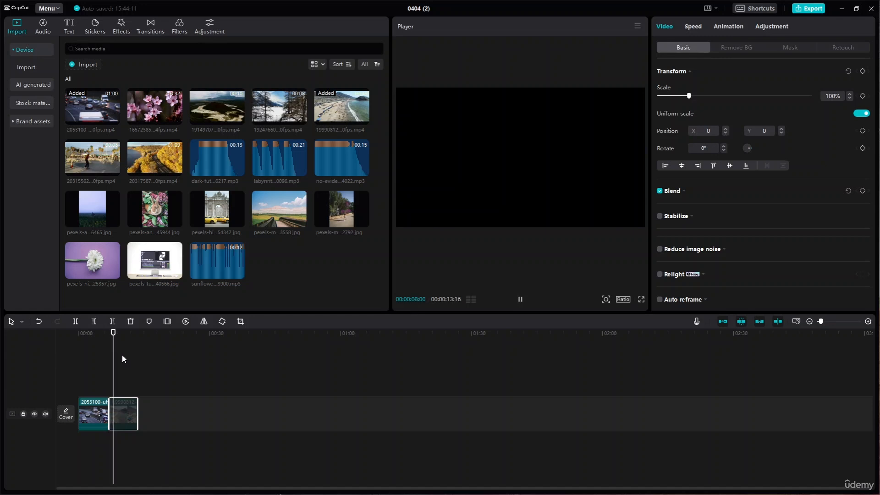
{"action": "key", "text": "space"}
{"action": "left_click_drag", "start_coordinate": [114, 359], "coordinate": [138, 359]}
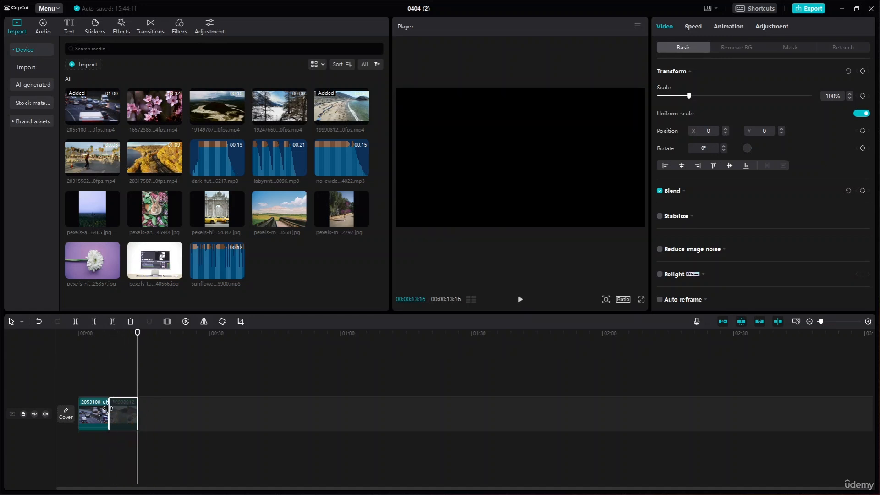
Step: Replace the remaining beach segment with the rabbit-and-flowers image directly after the traffic clip
{"action": "left_click", "coordinate": [21, 321]}
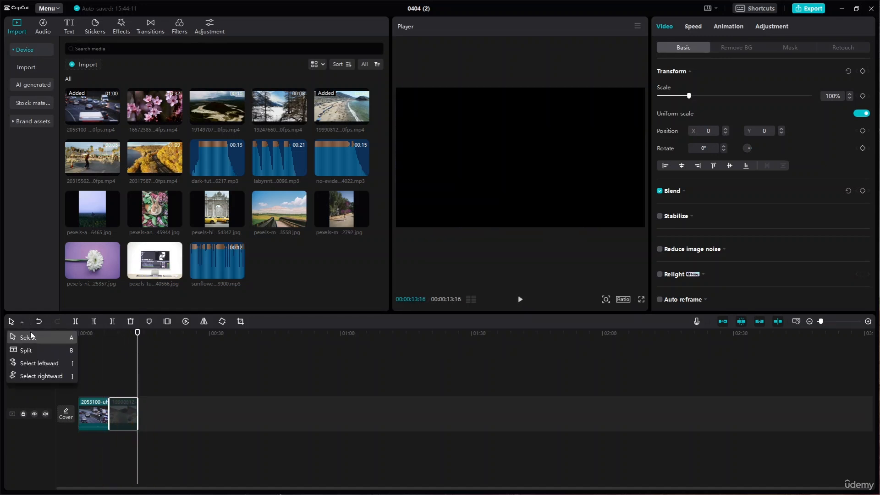
{"action": "left_click", "coordinate": [64, 374]}
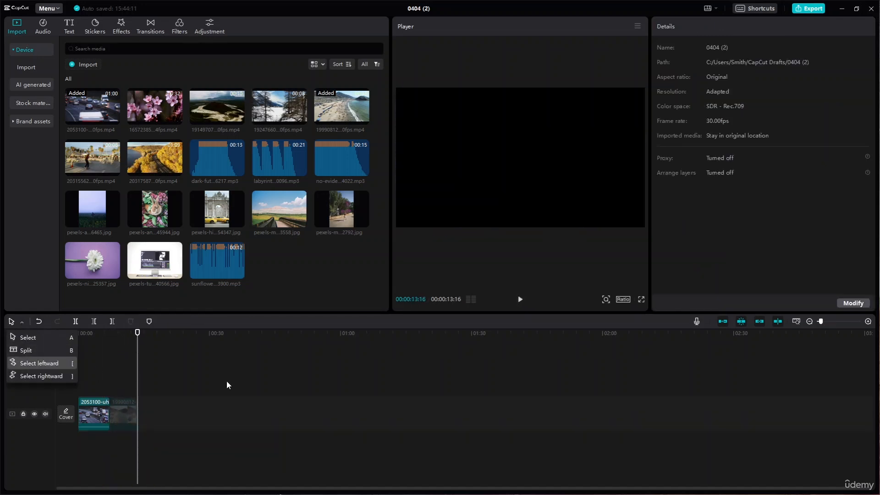
{"action": "left_click", "coordinate": [120, 411]}
{"action": "key", "text": "Delete"}
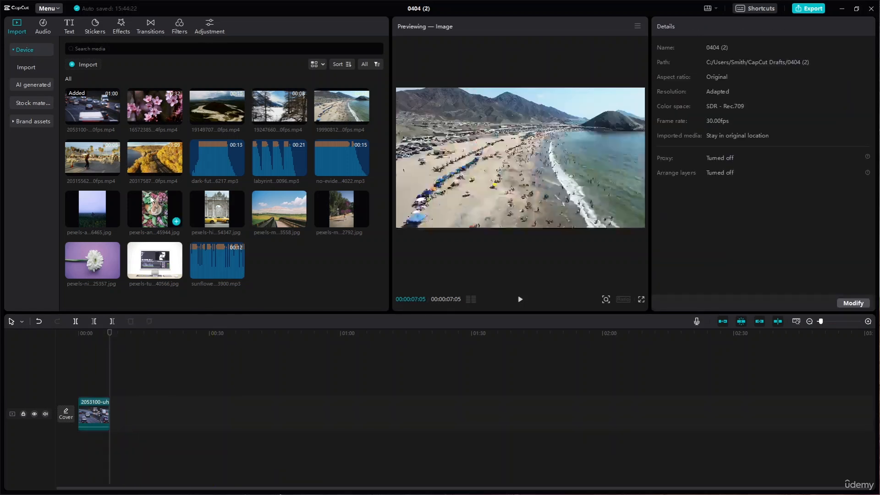
{"action": "left_click_drag", "start_coordinate": [153, 208], "coordinate": [121, 413]}
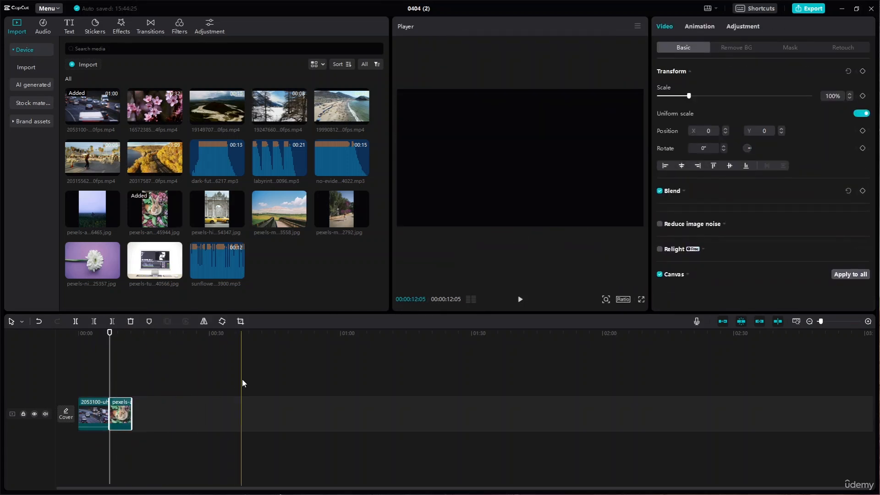
Step: Split the rabbit image into three pieces and delete the middle piece from the timeline
{"action": "left_click_drag", "start_coordinate": [110, 334], "coordinate": [97, 334]}
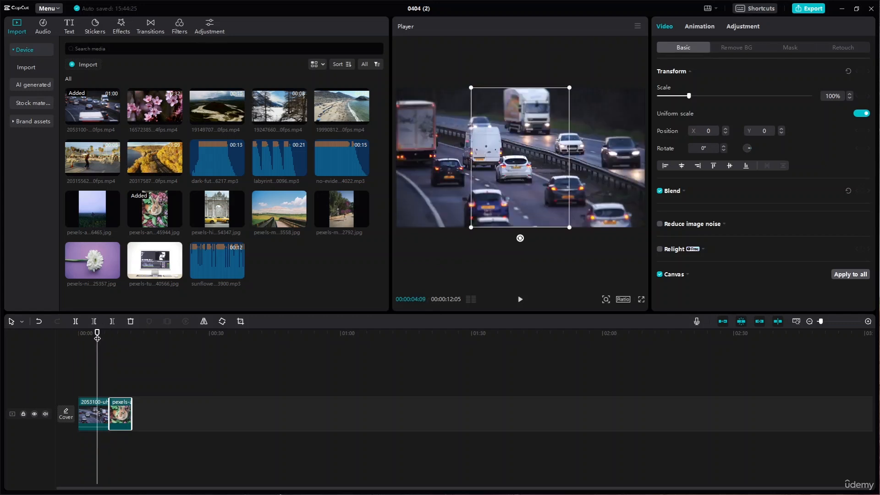
{"action": "left_click", "coordinate": [20, 322]}
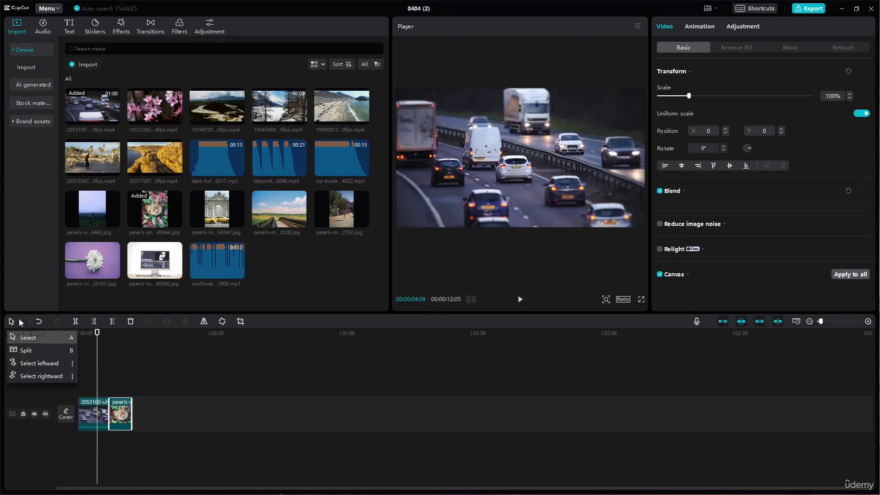
{"action": "left_click", "coordinate": [36, 349]}
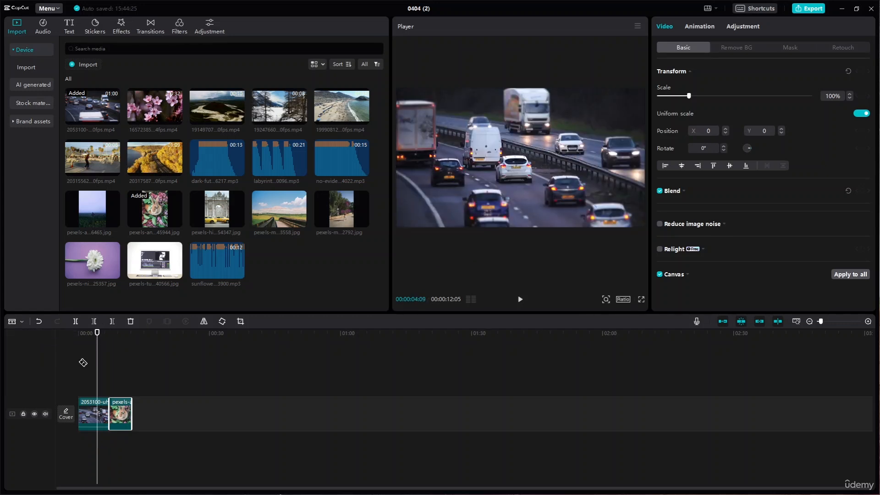
{"action": "left_click", "coordinate": [118, 408]}
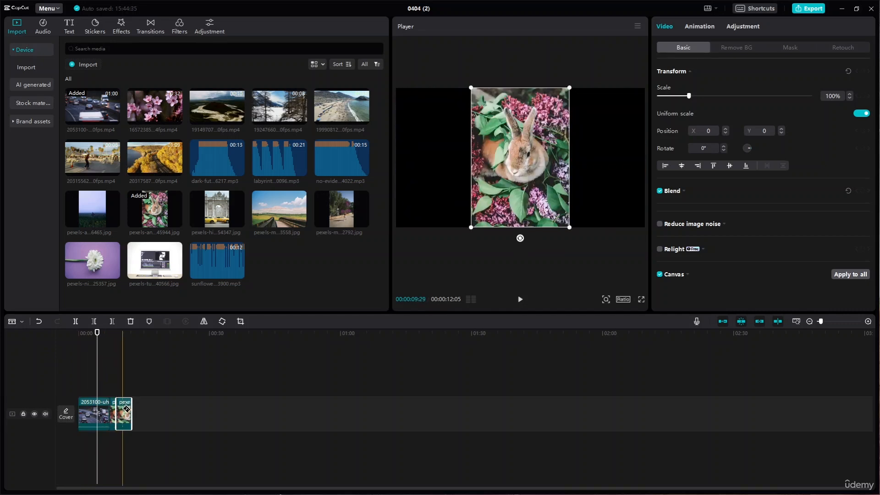
{"action": "left_click", "coordinate": [20, 323]}
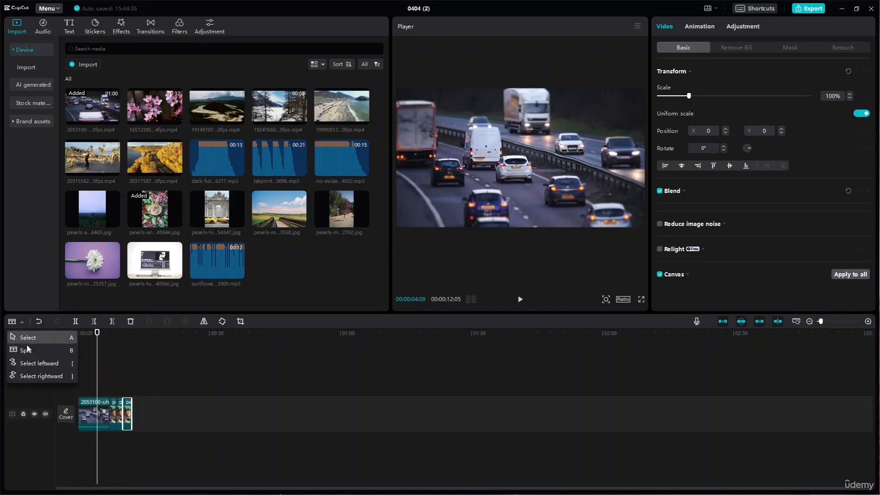
{"action": "left_click", "coordinate": [27, 336]}
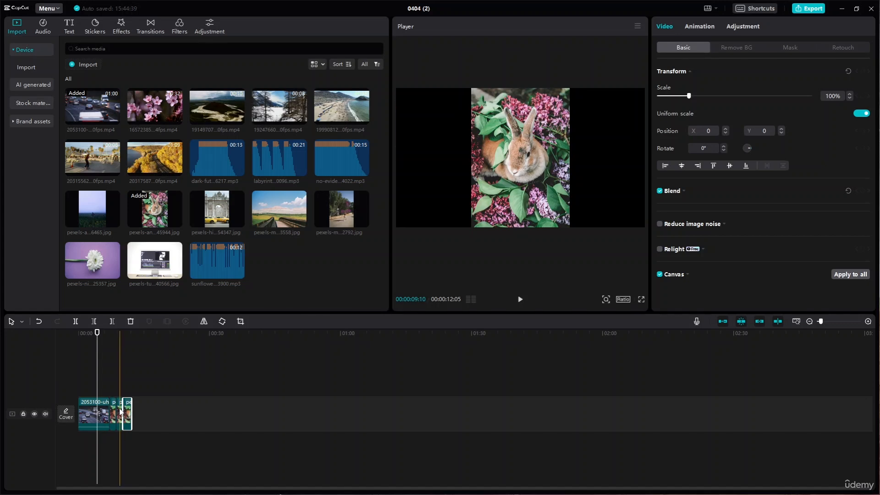
{"action": "key", "text": "Delete"}
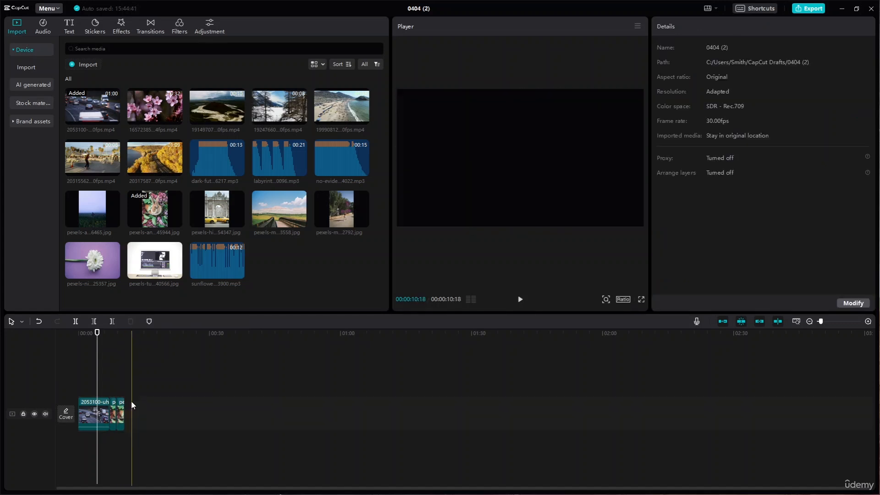
Step: Play the edited sequence from the beginning and inspect the cuts between the traffic clip and the two rabbit image pieces
{"action": "left_click", "coordinate": [76, 342]}
{"action": "key", "text": "space"}
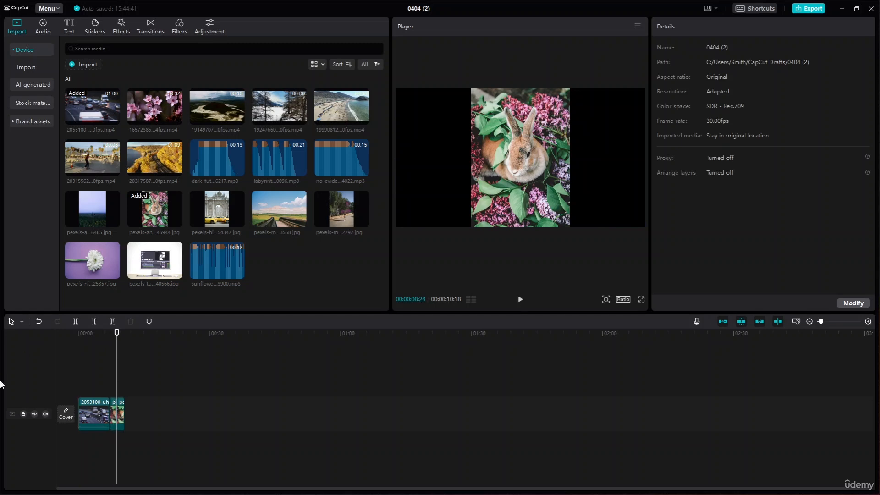
{"action": "scroll", "coordinate": [147, 419], "scroll_direction": "up", "scroll_amount": 3}
{"action": "scroll", "coordinate": [152, 421], "scroll_direction": "up", "scroll_amount": 2}
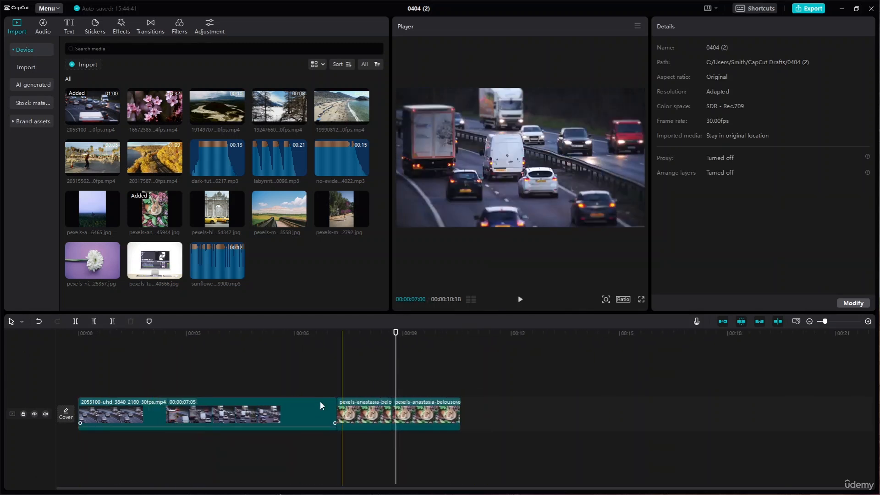
{"action": "left_click_drag", "start_coordinate": [396, 332], "coordinate": [151, 347]}
{"action": "left_click", "coordinate": [151, 347]}
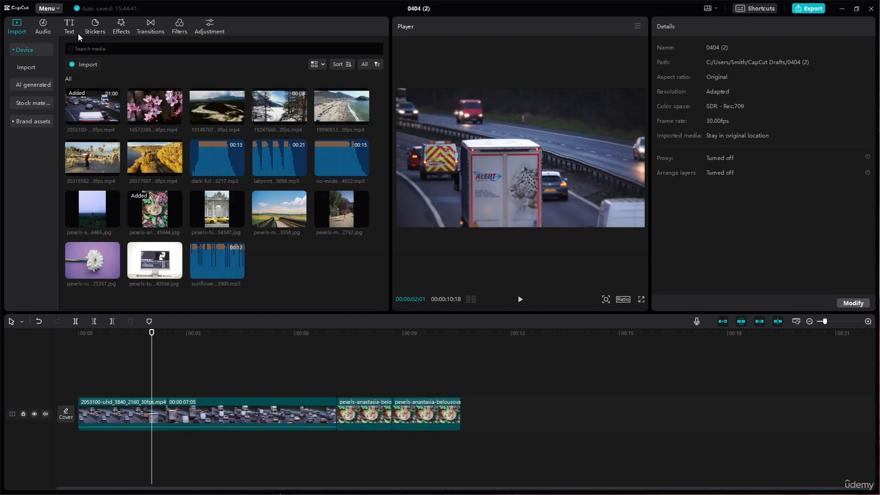
Step: Download the Dissolve III overlay transition and play the plain cut between the traffic clip and the first rabbit image
{"action": "left_click", "coordinate": [153, 29]}
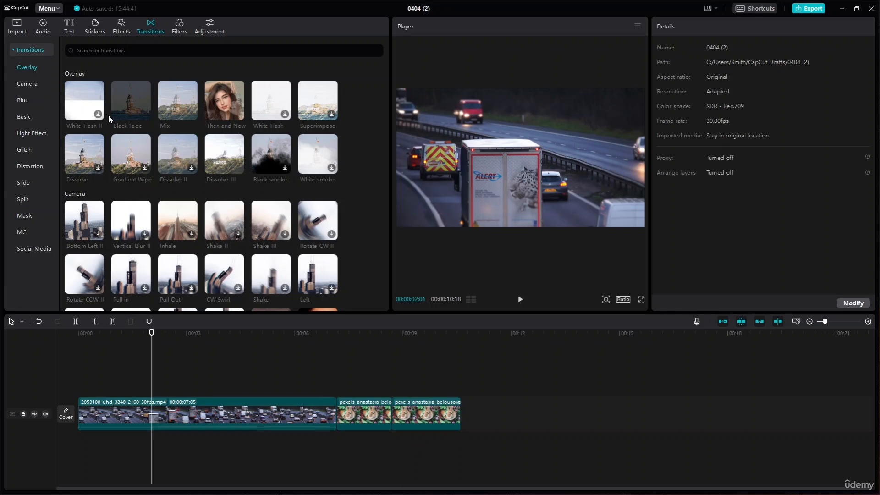
{"action": "left_click", "coordinate": [223, 159]}
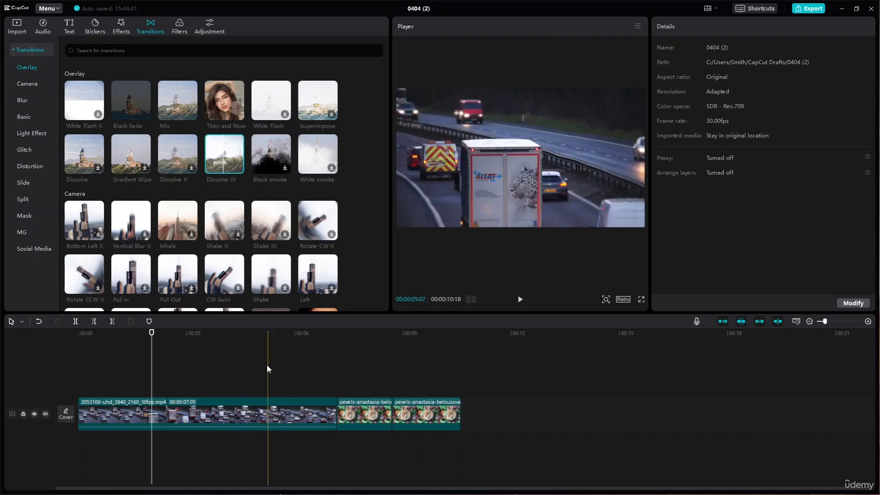
{"action": "left_click", "coordinate": [267, 366]}
{"action": "key", "text": "space"}
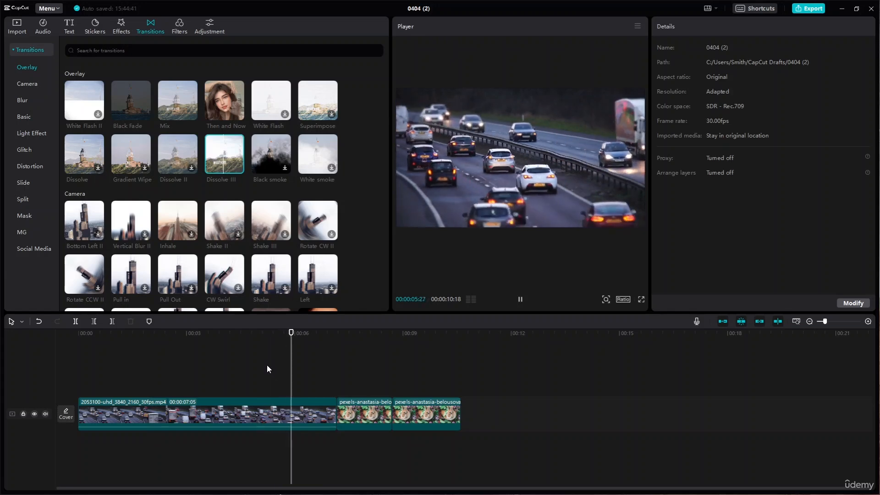
{"action": "key", "text": "space"}
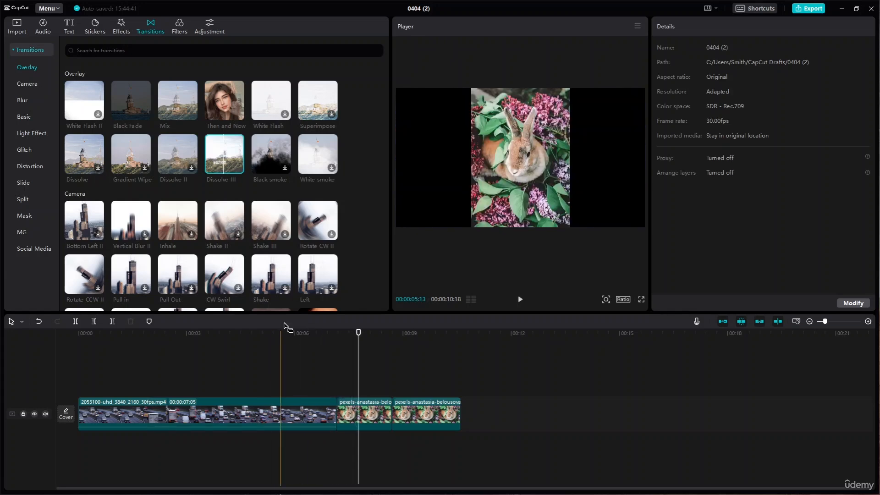
Step: Try the Dissolve III transition on the cut between the traffic clip and the rabbit image, accepting duplicate frames, and remove it after playback
{"action": "mouse_move", "coordinate": [234, 161]}
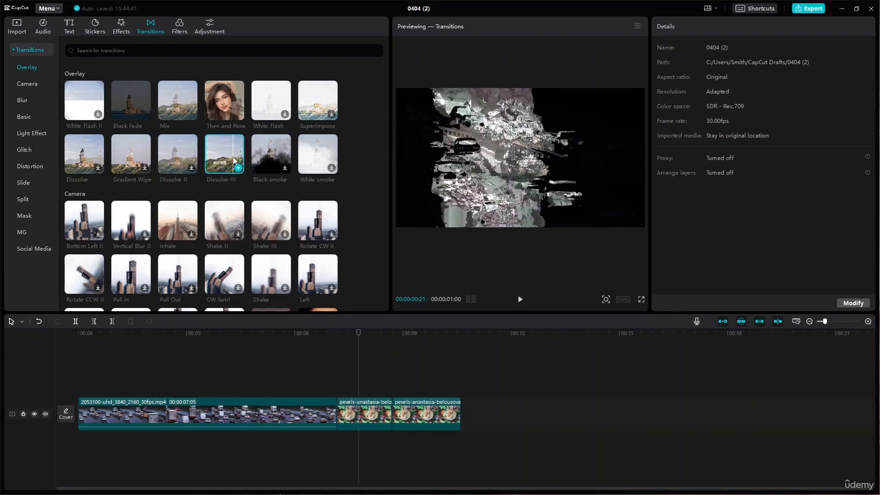
{"action": "left_click", "coordinate": [239, 167]}
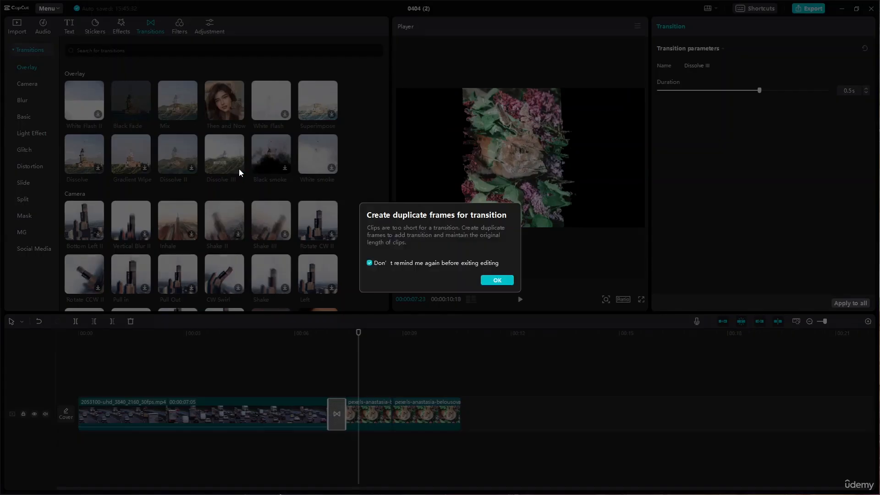
{"action": "left_click", "coordinate": [510, 284]}
{"action": "left_click_drag", "start_coordinate": [357, 333], "coordinate": [301, 335]}
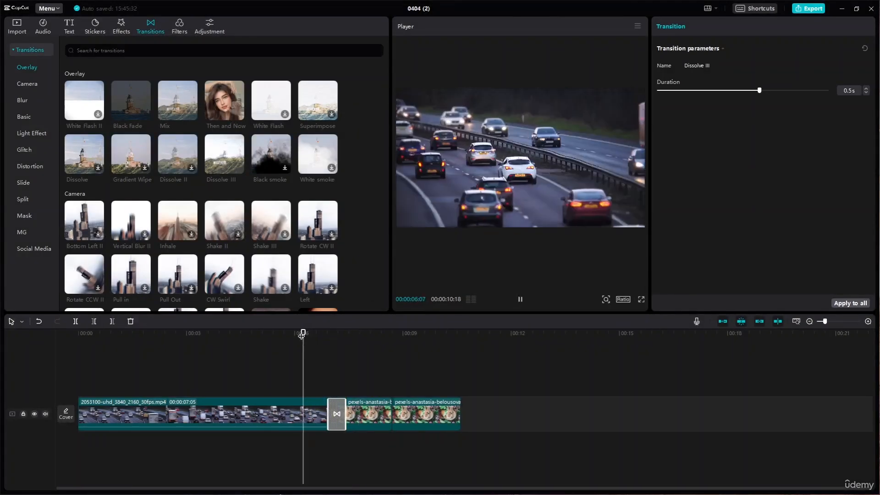
{"action": "key", "text": "space"}
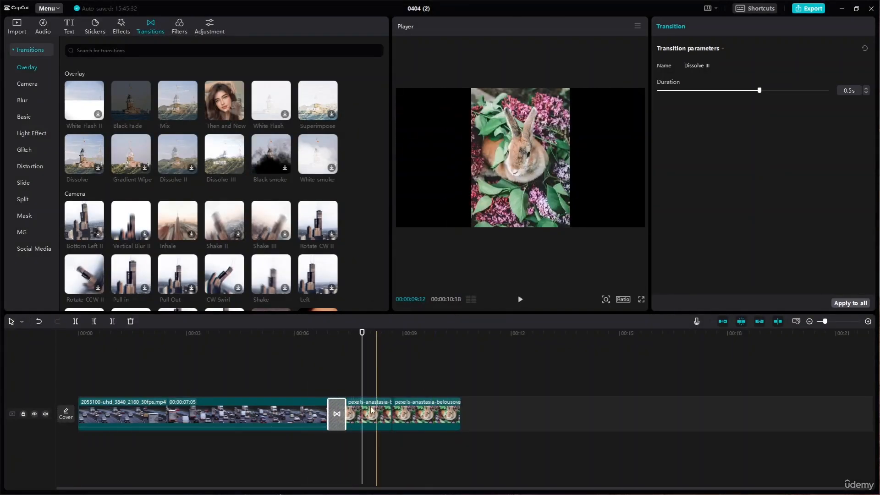
{"action": "key", "text": "Delete"}
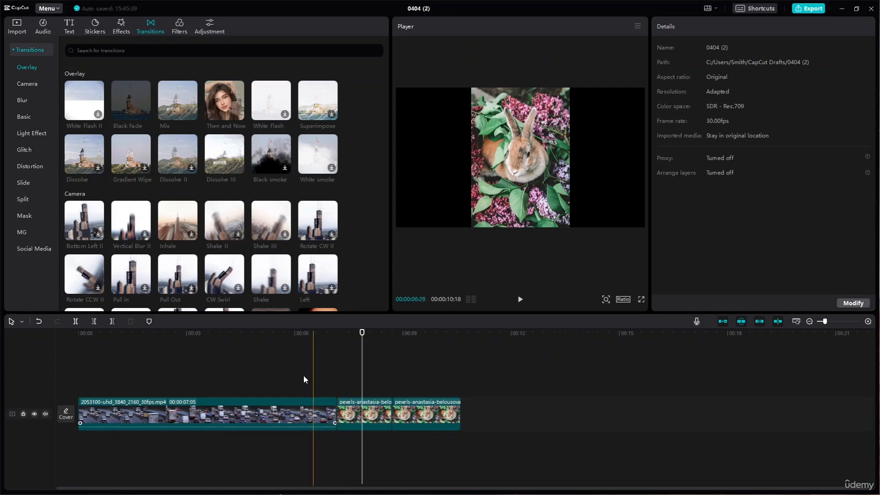
Step: Preview and download several overlay and camera transitions, including Mix, Superimpose, Dissolve II, White smoke, Shake II, Inhale and Bottom Left II
{"action": "scroll", "coordinate": [248, 221], "scroll_direction": "down", "scroll_amount": 5}
{"action": "scroll", "coordinate": [132, 174], "scroll_direction": "up", "scroll_amount": 5}
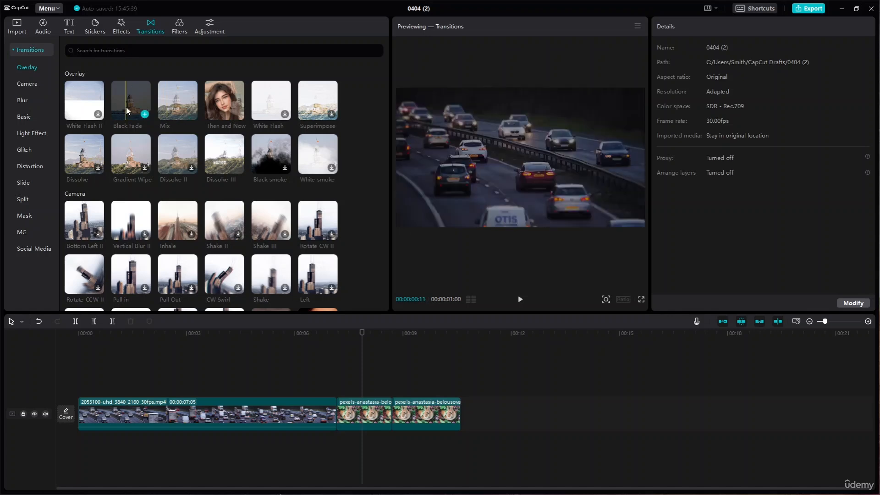
{"action": "left_click", "coordinate": [169, 100]}
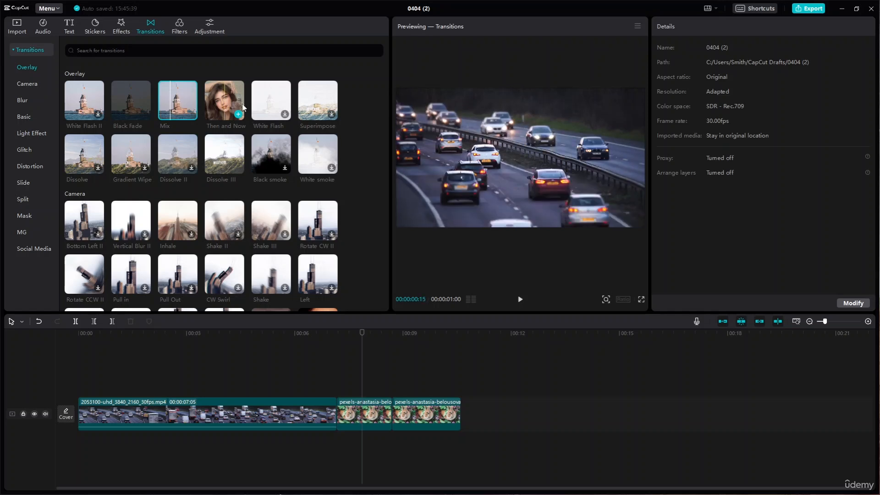
{"action": "left_click", "coordinate": [326, 99]}
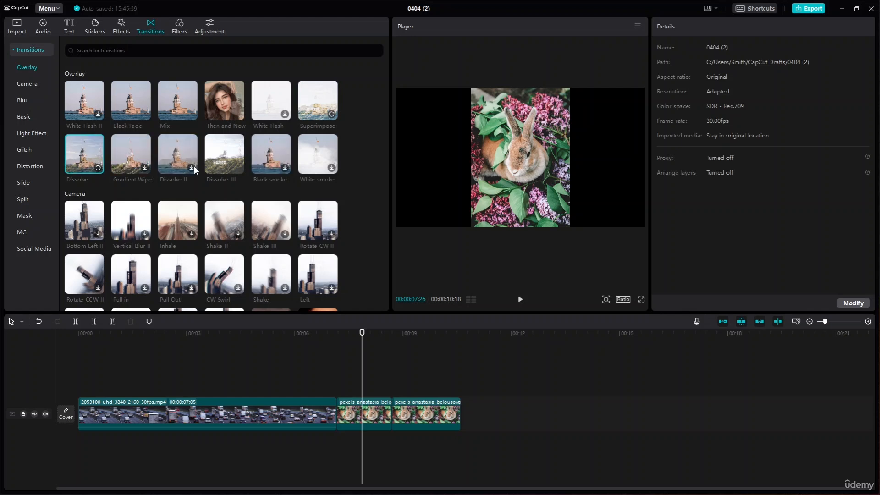
{"action": "left_click", "coordinate": [192, 168]}
{"action": "left_click", "coordinate": [335, 172]}
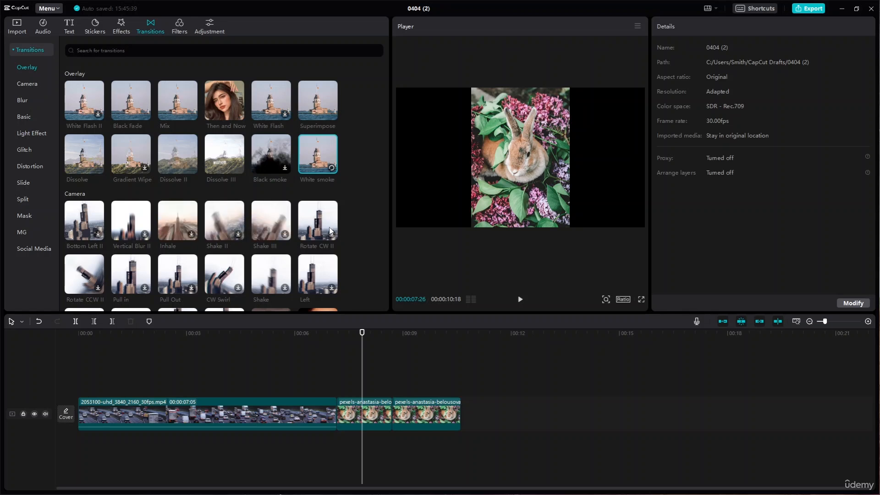
{"action": "left_click", "coordinate": [275, 234]}
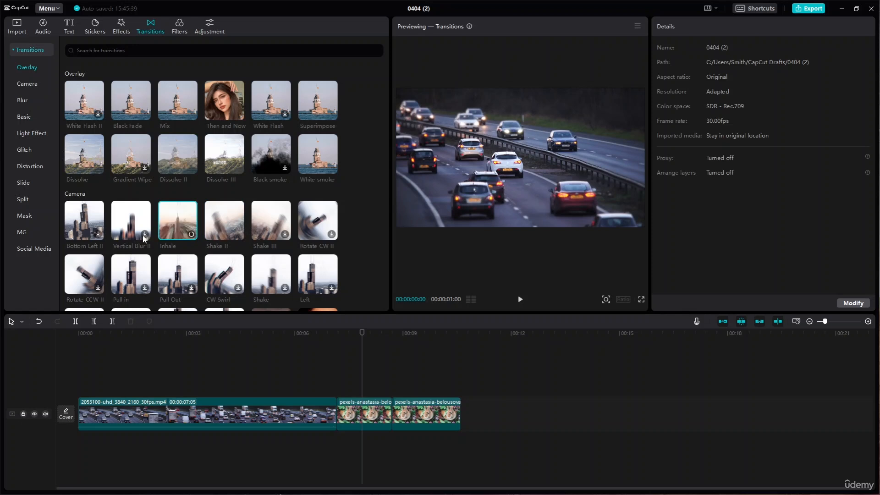
{"action": "left_click", "coordinate": [89, 238]}
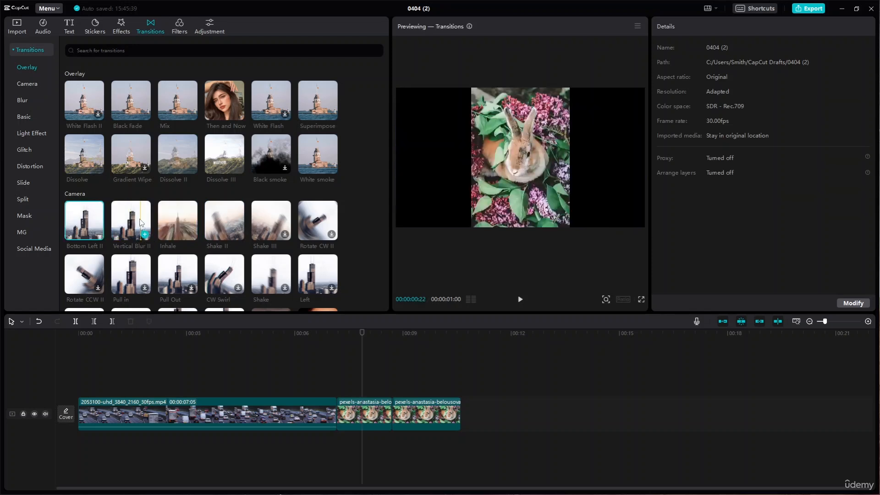
Step: Add the Vertical Blur II transition between the traffic clip and the rabbit image and play across it
{"action": "left_click", "coordinate": [145, 235]}
{"action": "left_click", "coordinate": [317, 332]}
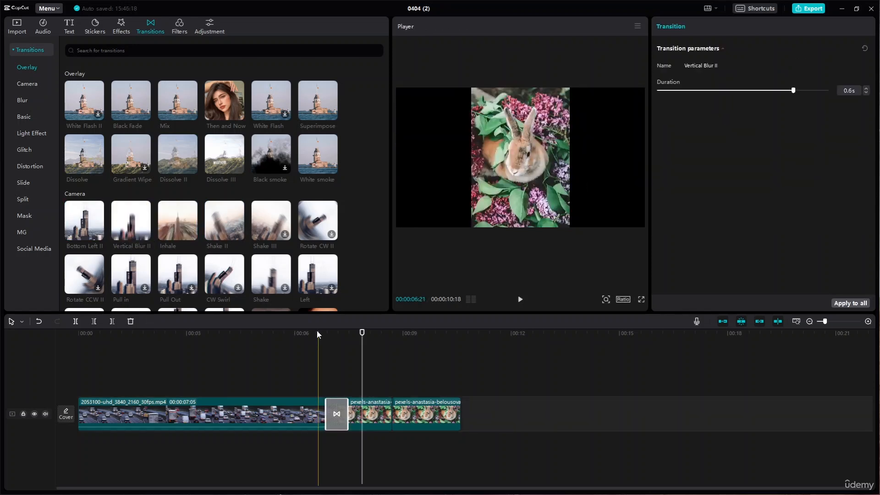
{"action": "left_click", "coordinate": [330, 332]}
{"action": "key", "text": "space"}
{"action": "key", "text": "space"}
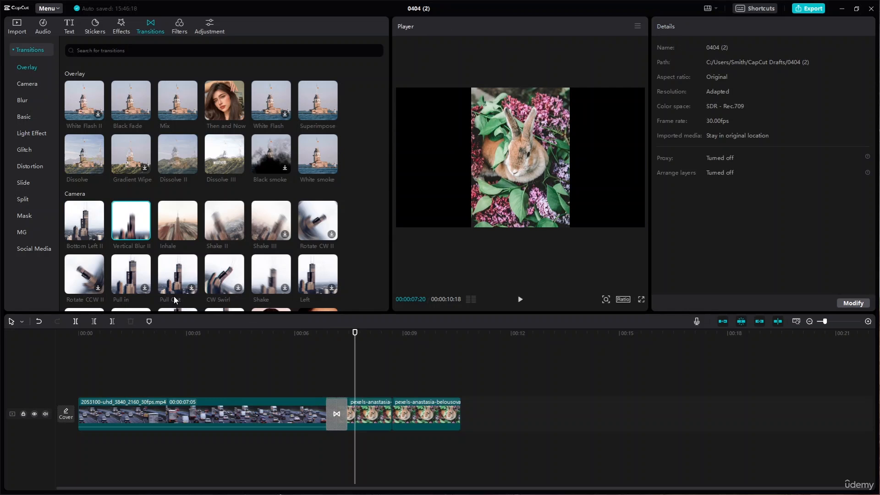
Step: Try the Inhale transition in place of Vertical Blur II, playing across the cut before deleting it
{"action": "left_click", "coordinate": [192, 237]}
{"action": "left_click_drag", "start_coordinate": [354, 333], "coordinate": [303, 334]}
{"action": "key", "text": "space"}
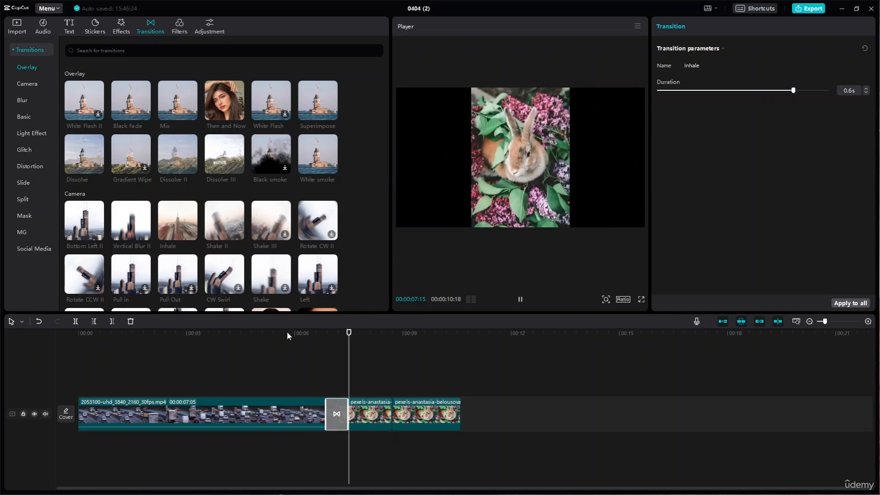
{"action": "key", "text": "space"}
{"action": "key", "text": "Delete"}
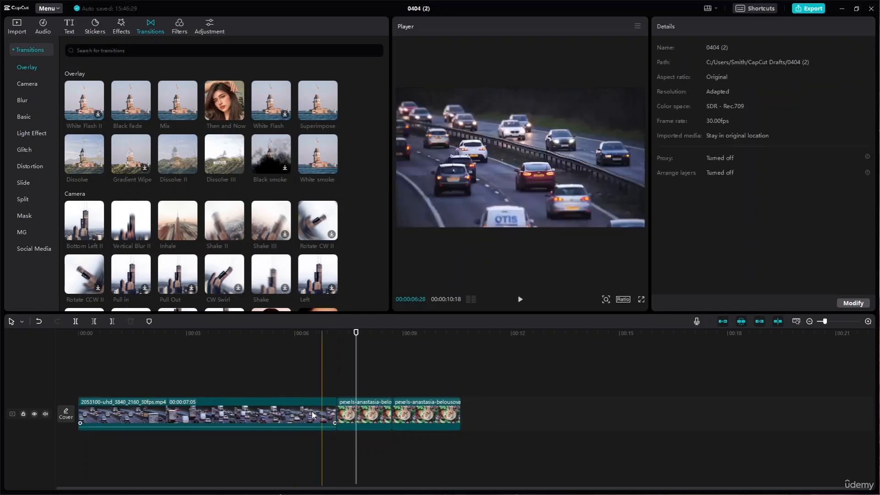
Step: Try the Shake II transition on the cut between the traffic clip and the rabbit image and delete it after playback
{"action": "left_click", "coordinate": [239, 237]}
{"action": "left_click", "coordinate": [309, 333]}
{"action": "key", "text": "space"}
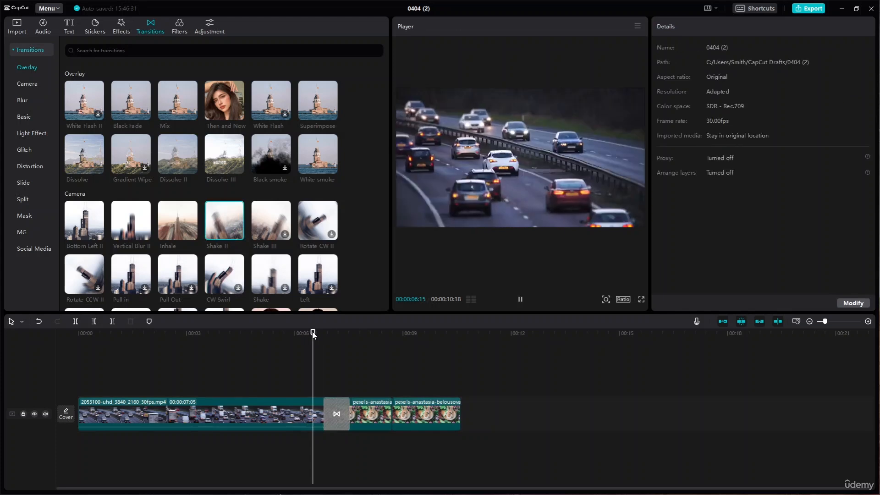
{"action": "key", "text": "space"}
{"action": "left_click", "coordinate": [345, 413]}
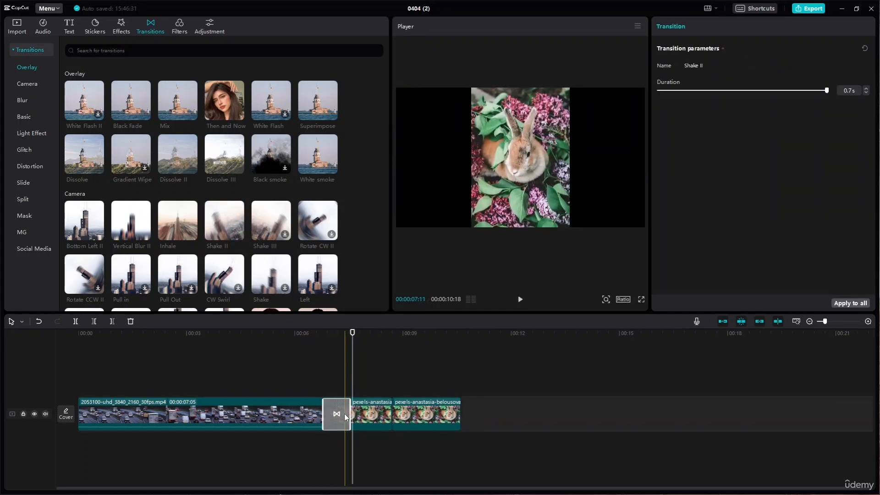
{"action": "key", "text": "Delete"}
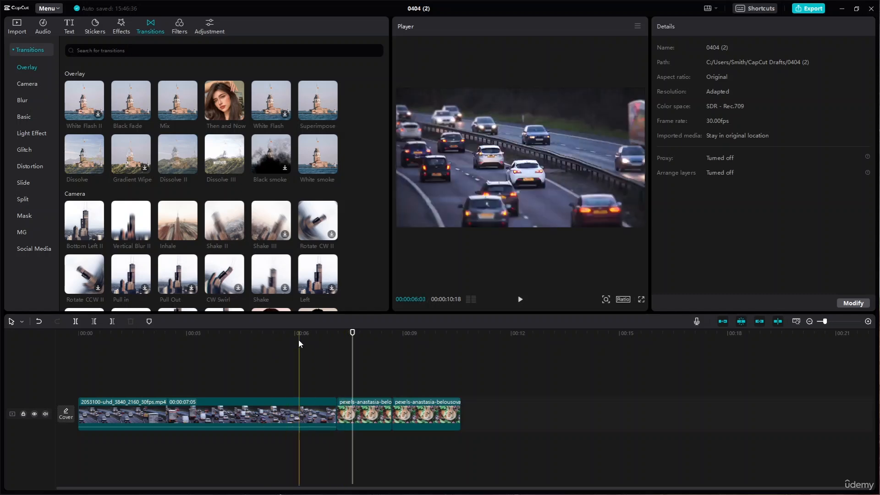
Step: Add the Bottom Left transition from the Camera category between the traffic clip and the rabbit image and play across it
{"action": "scroll", "coordinate": [157, 208], "scroll_direction": "down", "scroll_amount": 3}
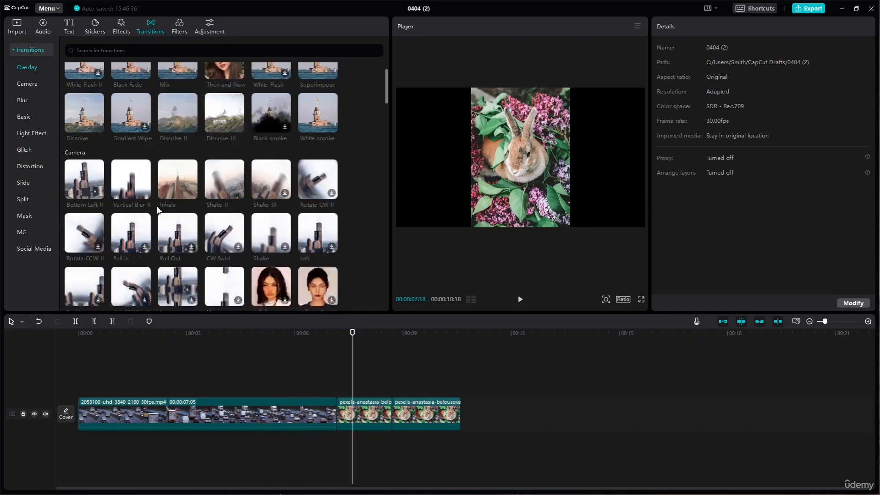
{"action": "scroll", "coordinate": [232, 208], "scroll_direction": "up", "scroll_amount": 3}
{"action": "scroll", "coordinate": [228, 163], "scroll_direction": "down", "scroll_amount": 5}
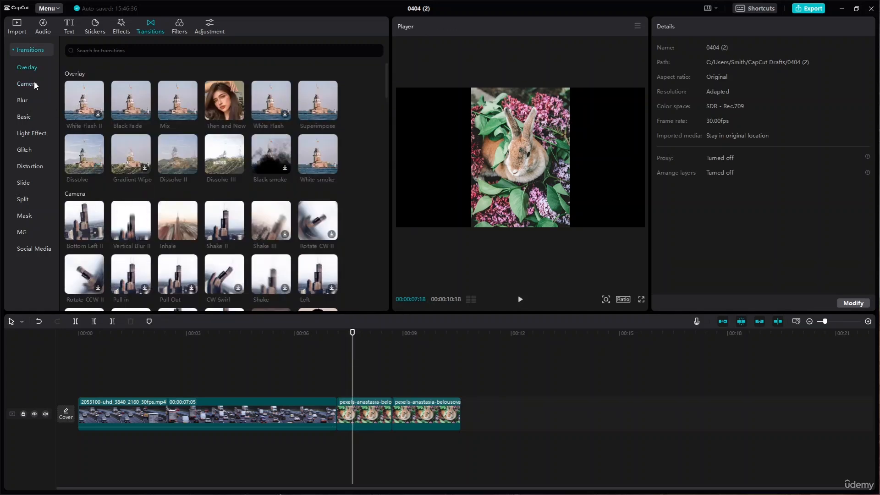
{"action": "left_click", "coordinate": [34, 83]}
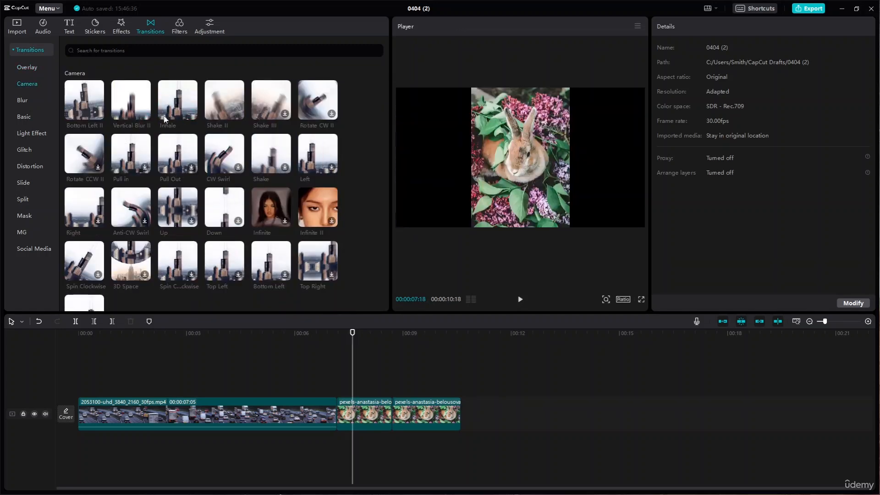
{"action": "scroll", "coordinate": [164, 118], "scroll_direction": "down", "scroll_amount": 1}
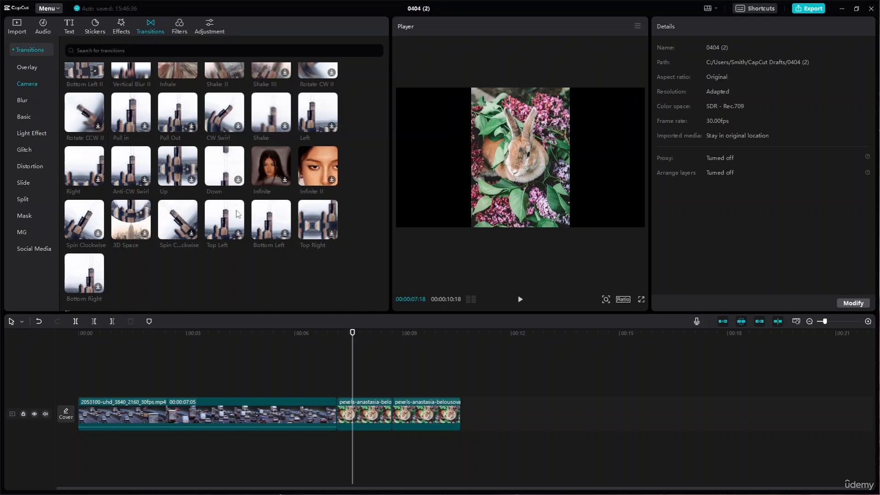
{"action": "left_click", "coordinate": [287, 234]}
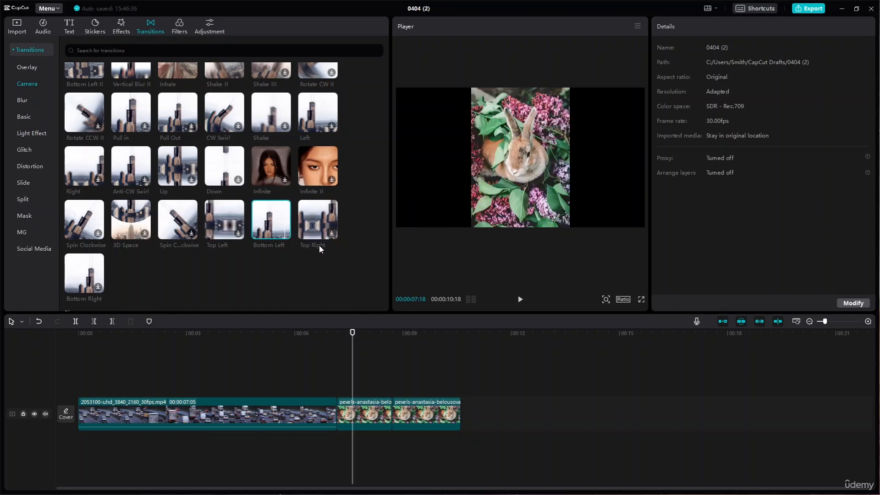
{"action": "left_click", "coordinate": [287, 234]}
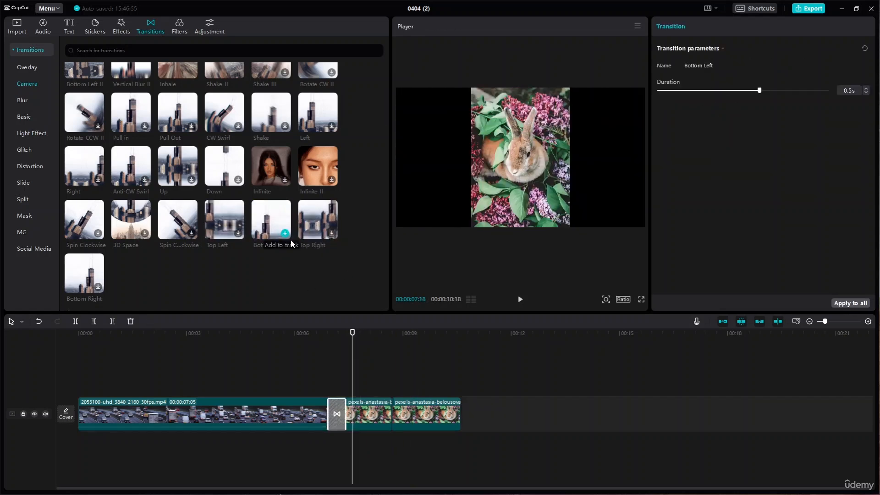
{"action": "left_click", "coordinate": [319, 336]}
{"action": "key", "text": "space"}
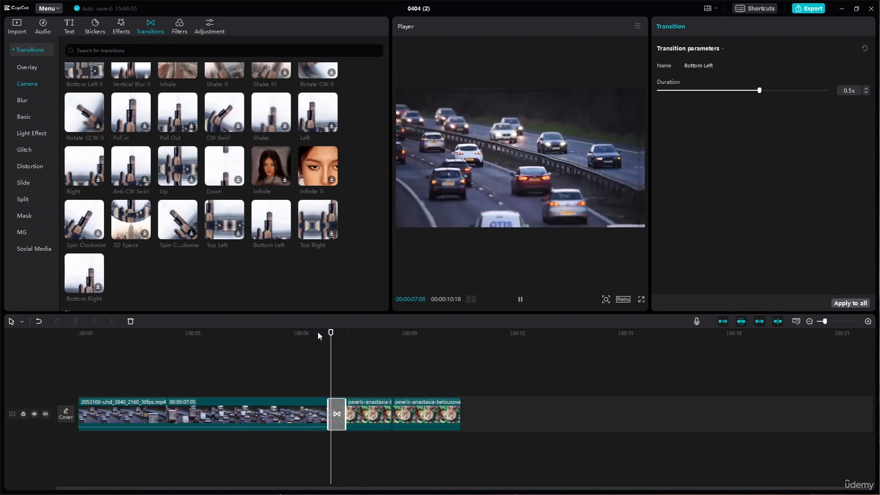
{"action": "key", "text": "space"}
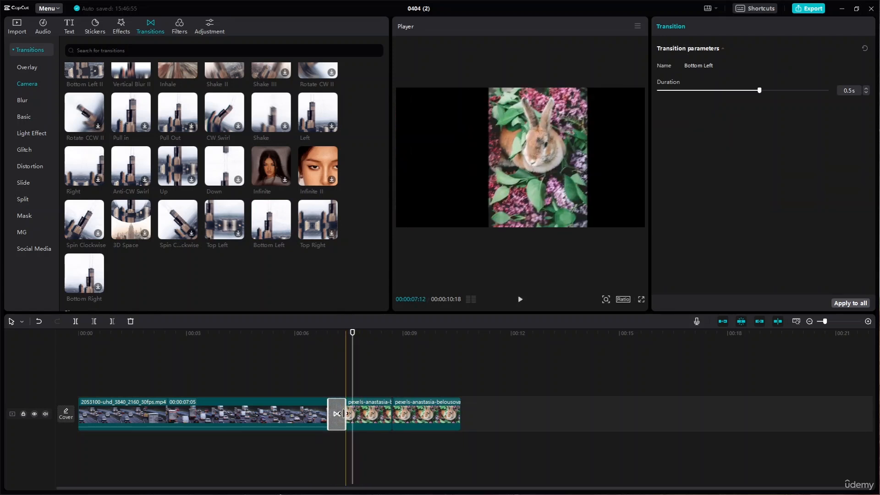
Step: Preview the Bottom Left transition lengthened to 0.7 s and remove it from the cut
{"action": "left_click_drag", "start_coordinate": [341, 418], "coordinate": [376, 415]}
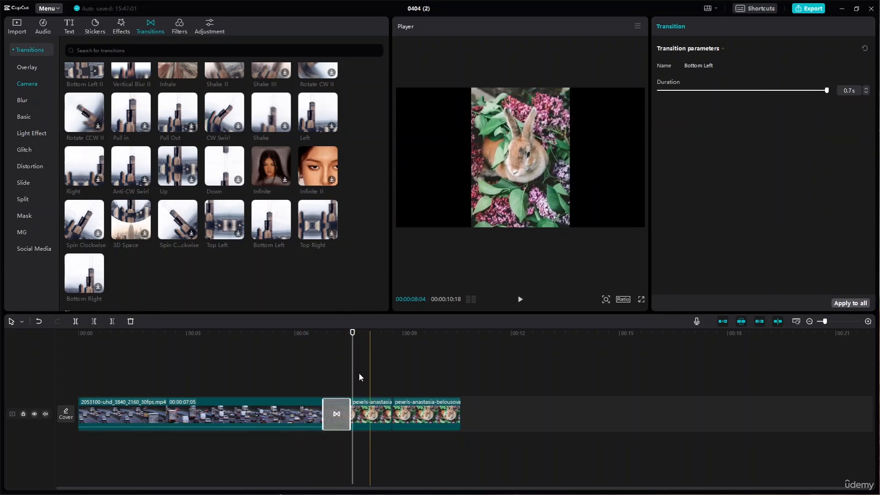
{"action": "left_click", "coordinate": [302, 335]}
{"action": "key", "text": "space"}
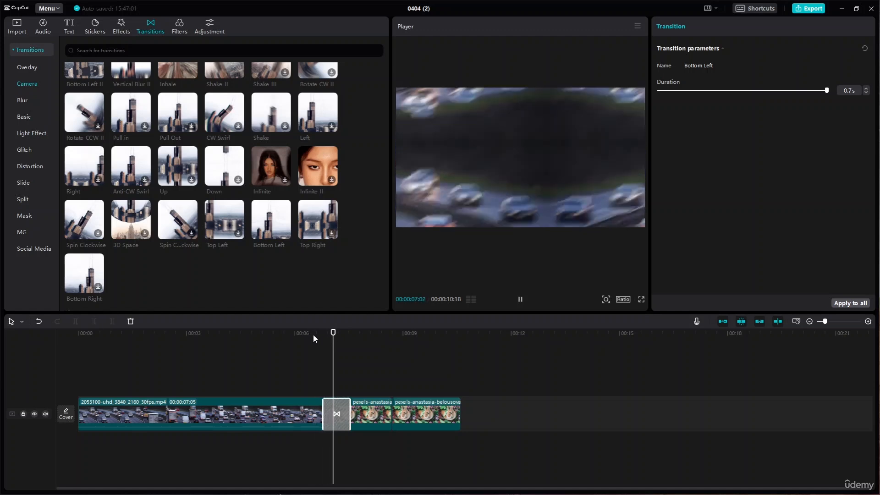
{"action": "key", "text": "space"}
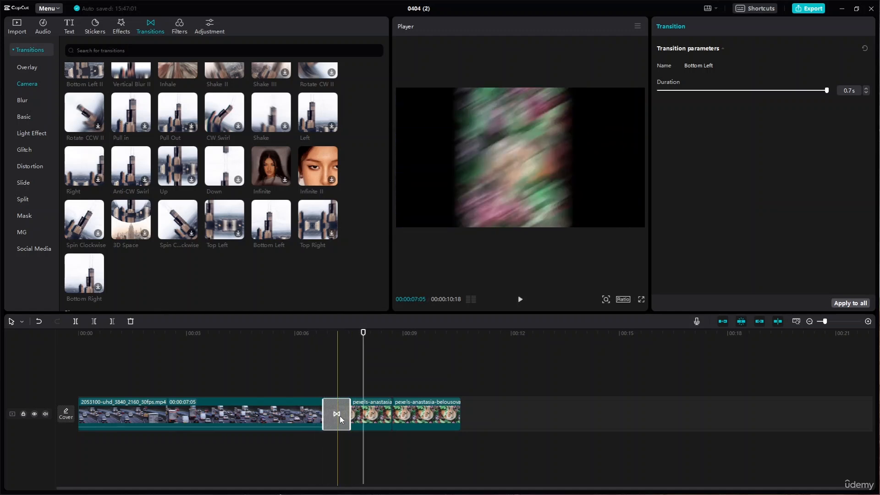
{"action": "key", "text": "Delete"}
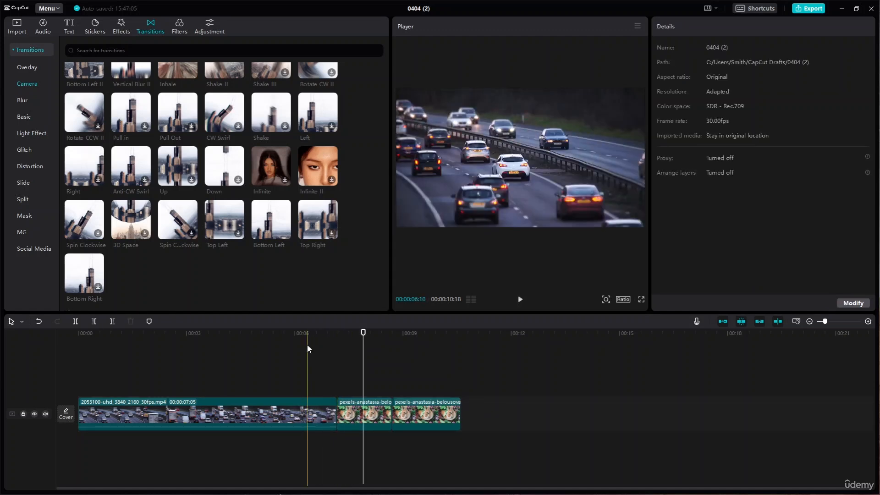
Step: Download the Bottom Right camera transition and add it between the traffic clip and the rabbit image
{"action": "left_click", "coordinate": [96, 290]}
{"action": "left_click", "coordinate": [98, 287]}
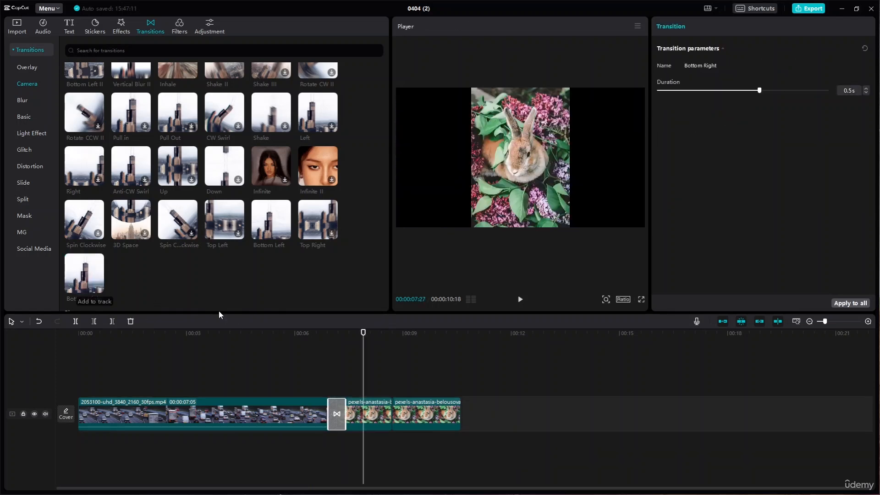
Step: Play across the Bottom Right transition, preview it shortened to 0.2 s and remove it from the cut
{"action": "left_click_drag", "start_coordinate": [362, 333], "coordinate": [322, 335]}
{"action": "left_click", "coordinate": [329, 441]}
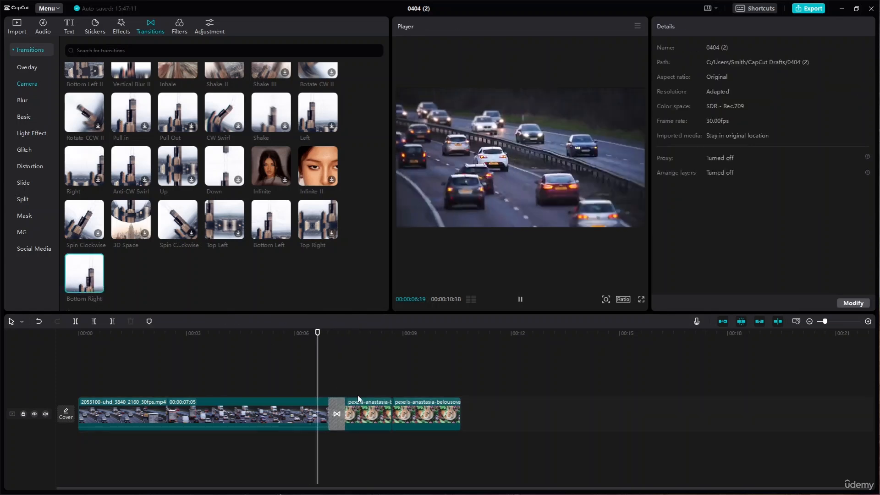
{"action": "left_click", "coordinate": [336, 414]}
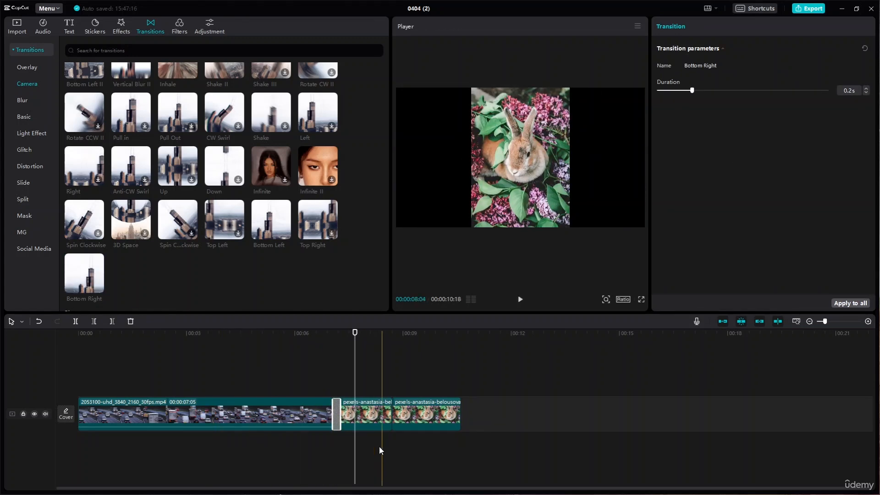
{"action": "key", "text": "Delete"}
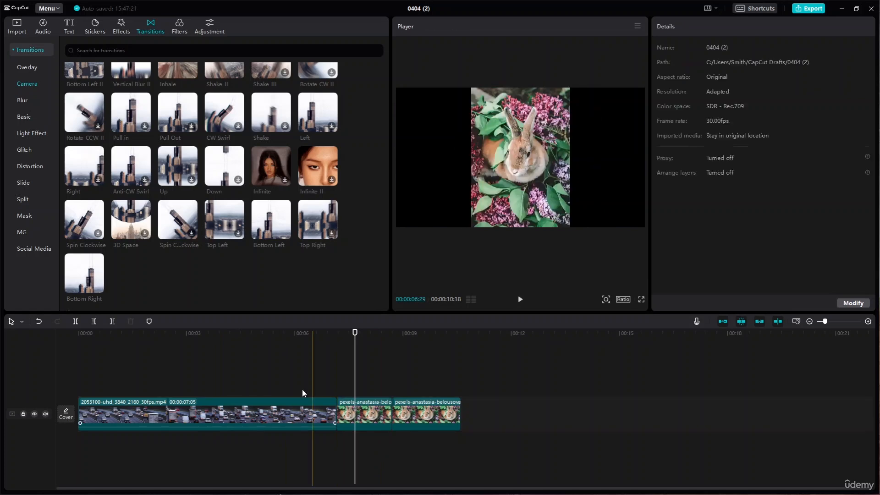
Step: Download the Blur transition from the Blur category, add it between the traffic clip and the rabbit image and play across it
{"action": "left_click", "coordinate": [21, 101]}
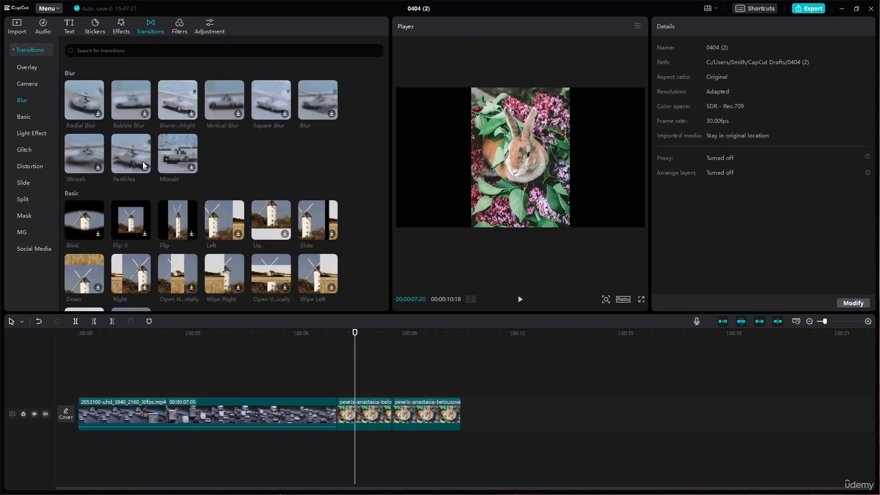
{"action": "left_click", "coordinate": [333, 113]}
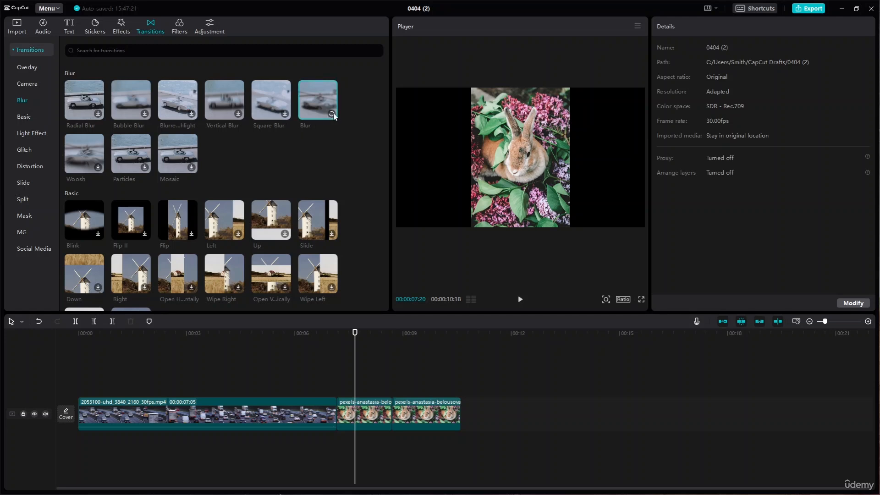
{"action": "left_click", "coordinate": [332, 113]}
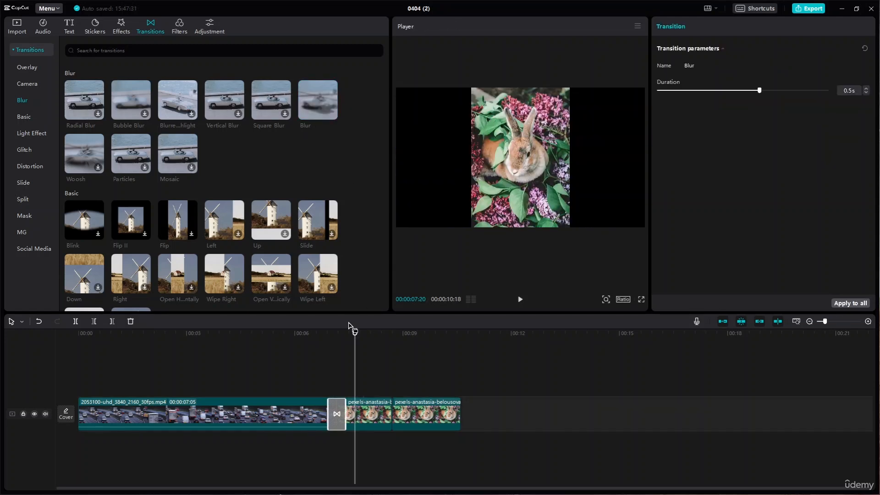
{"action": "left_click", "coordinate": [324, 335]}
{"action": "key", "text": "space"}
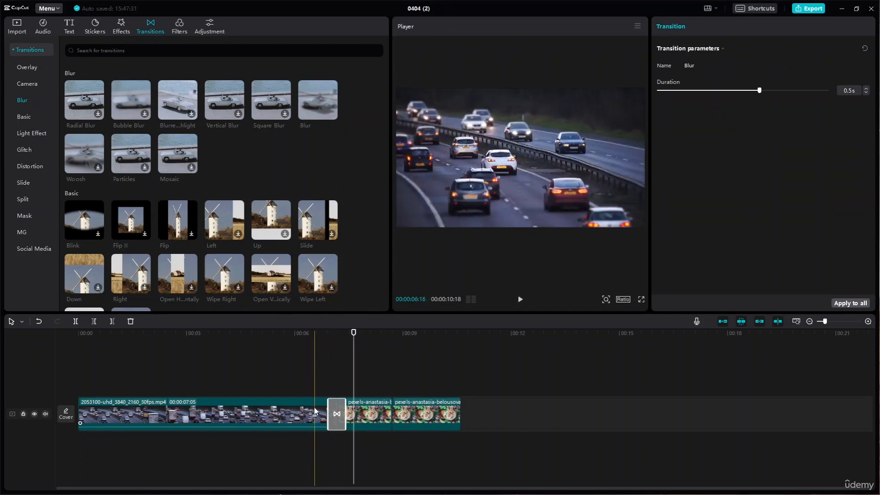
Step: Download the Down and Open Vertically transitions from the Basic category, try Open Vertically on the traffic-rabbit cut and delete it after playback
{"action": "left_click", "coordinate": [27, 117]}
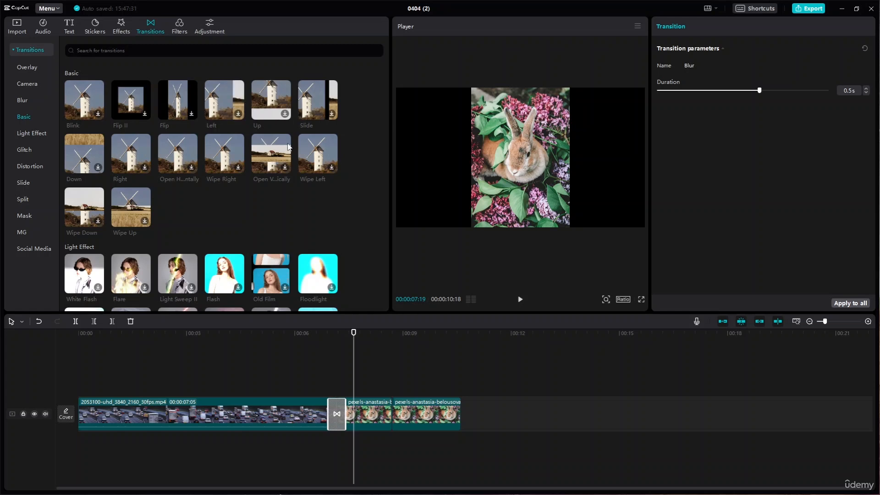
{"action": "left_click", "coordinate": [286, 169]}
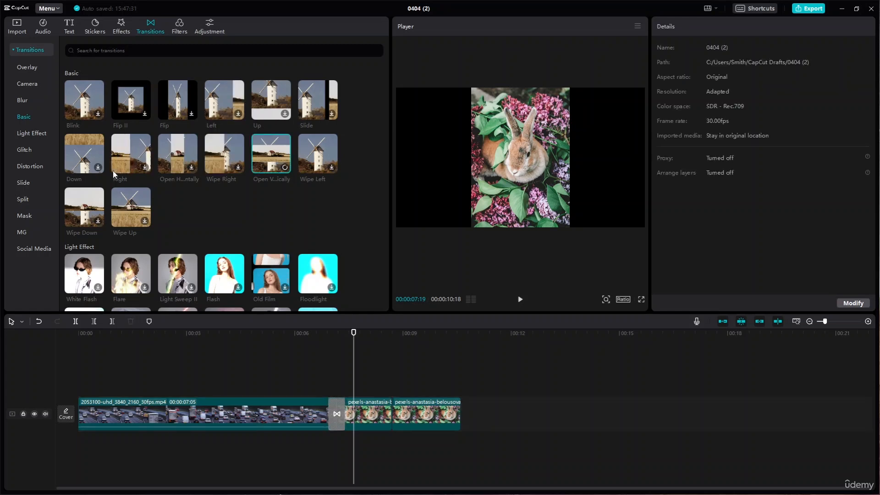
{"action": "left_click", "coordinate": [99, 167]}
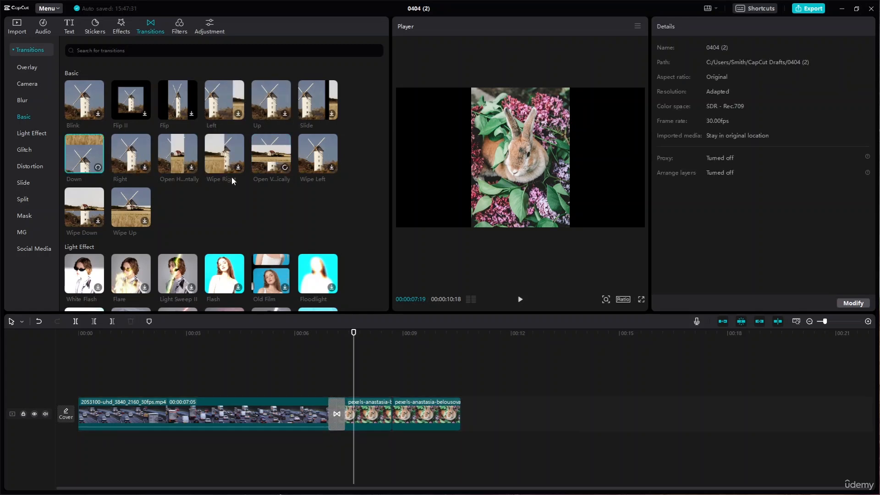
{"action": "left_click", "coordinate": [285, 167]}
{"action": "left_click_drag", "start_coordinate": [343, 337], "coordinate": [318, 336]}
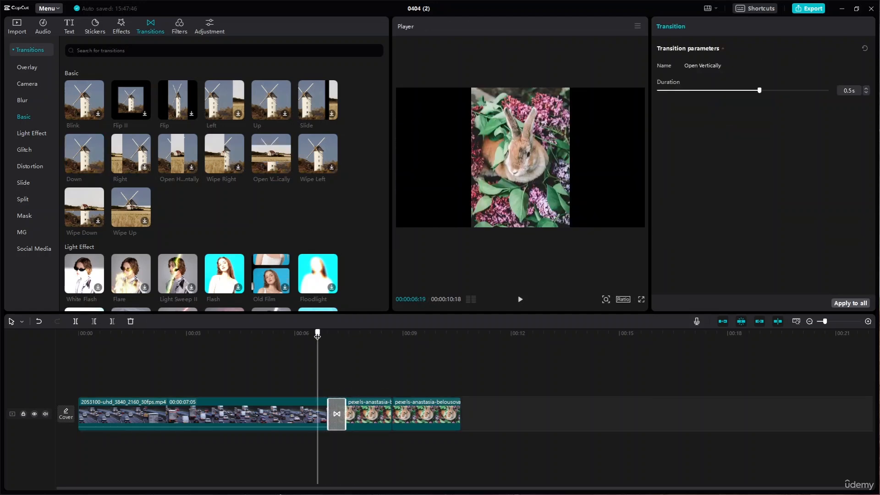
{"action": "key", "text": "space"}
{"action": "key", "text": "space"}
{"action": "left_click", "coordinate": [333, 419]}
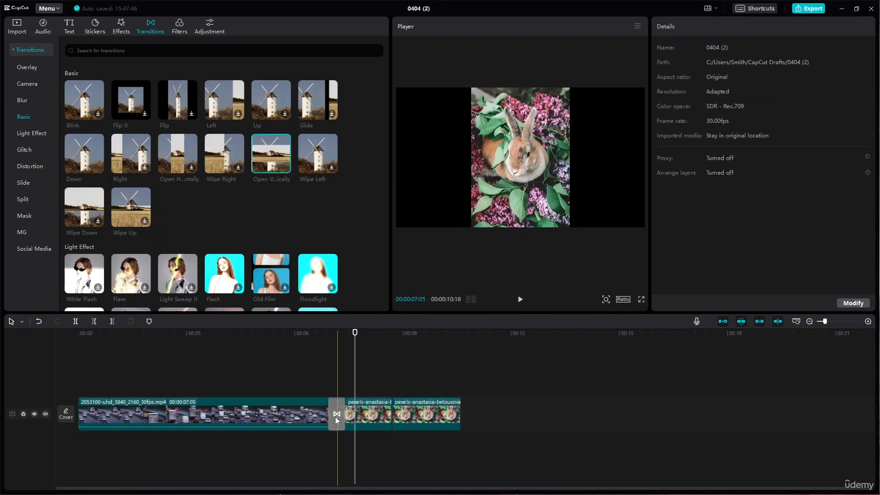
{"action": "key", "text": "Delete"}
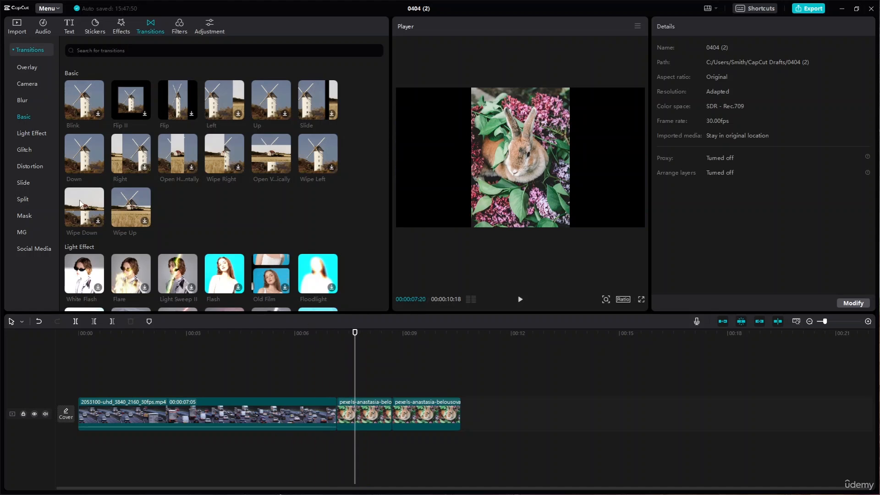
Step: Add the Down transition between the traffic clip and the rabbit image and play across it
{"action": "left_click", "coordinate": [99, 168]}
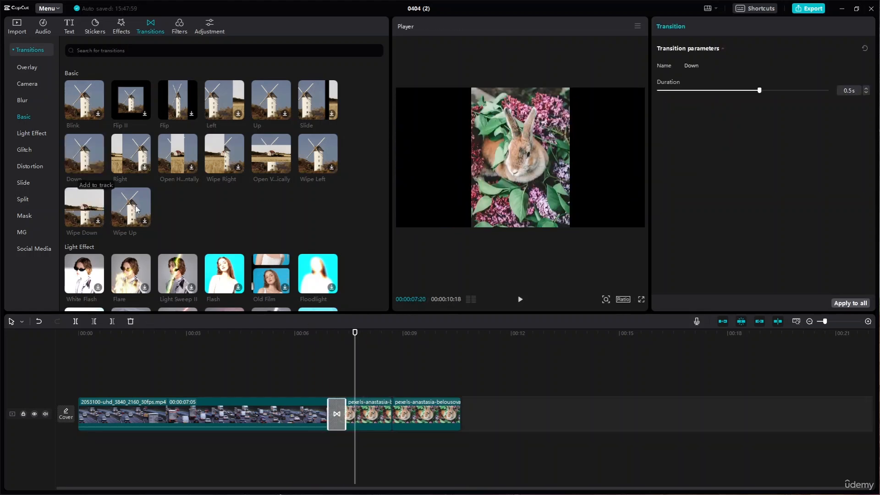
{"action": "left_click", "coordinate": [316, 339]}
{"action": "key", "text": "space"}
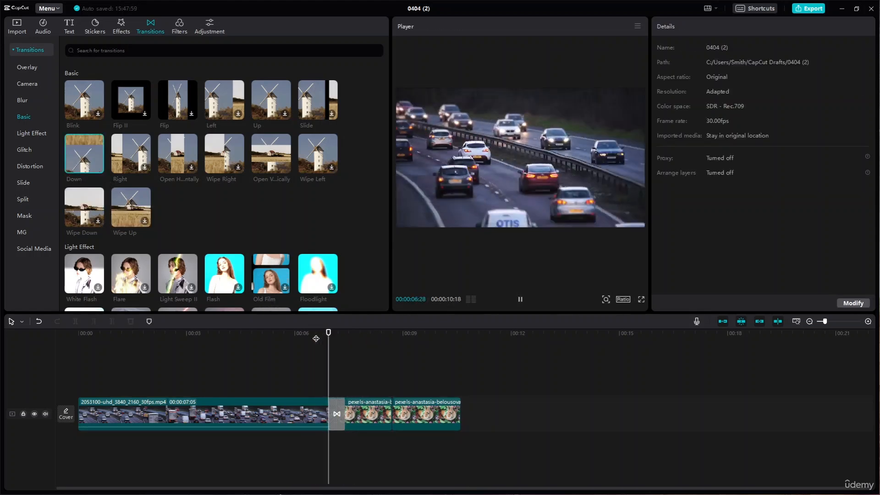
{"action": "key", "text": "space"}
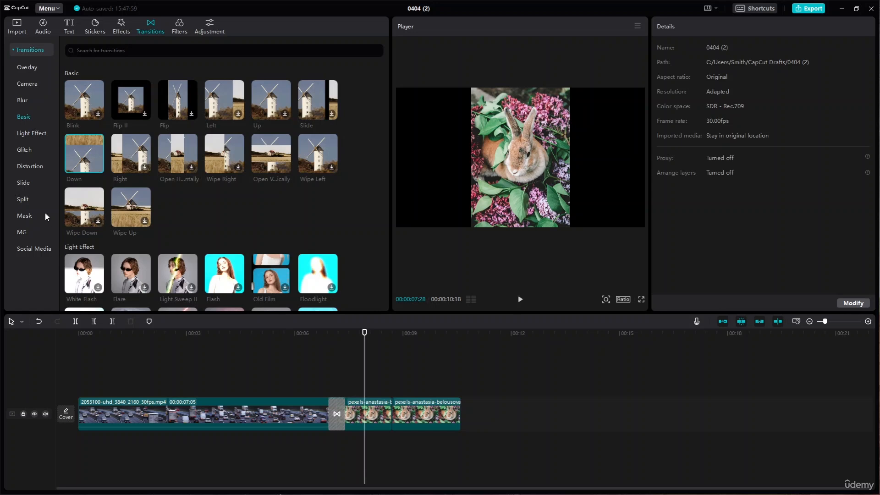
Step: Download the White Flash and Burn II transitions from the Light Effect category, then apply White Flash to the traffic-rabbit cut and play it
{"action": "left_click", "coordinate": [48, 135]}
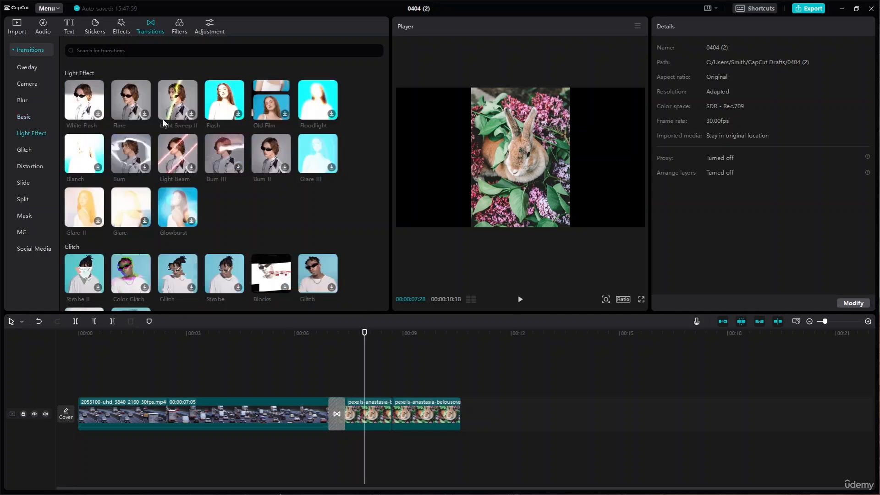
{"action": "left_click", "coordinate": [98, 113]}
{"action": "left_click", "coordinate": [285, 166]}
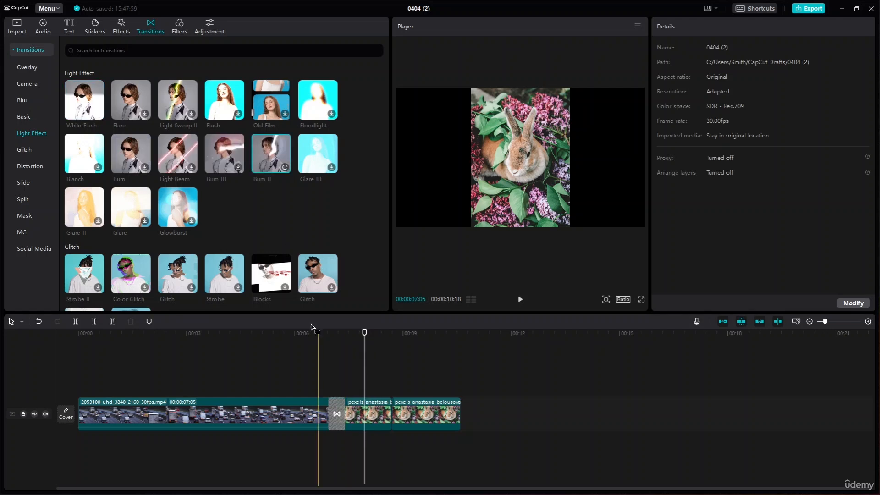
{"action": "left_click", "coordinate": [337, 414]}
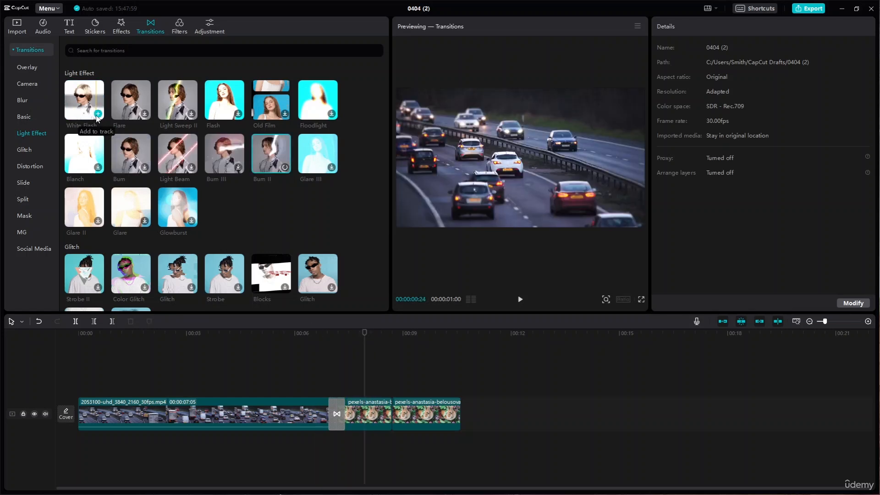
{"action": "left_click", "coordinate": [346, 344]}
{"action": "key", "text": "space"}
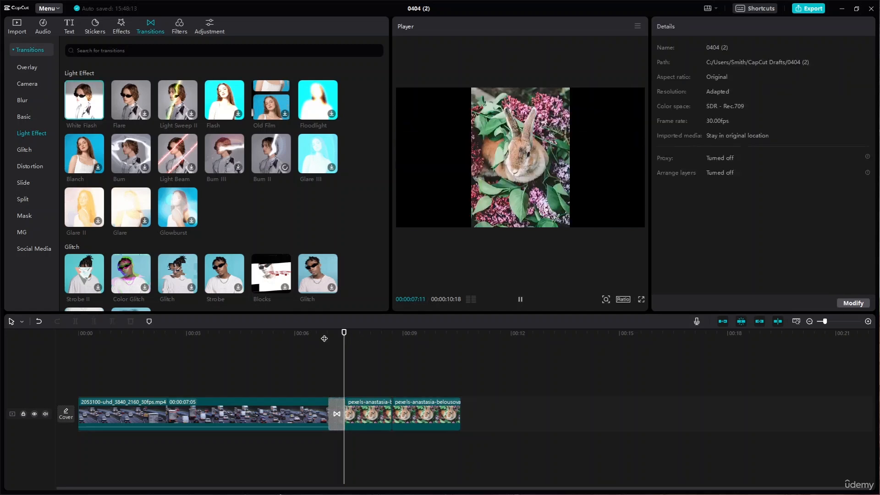
{"action": "key", "text": "space"}
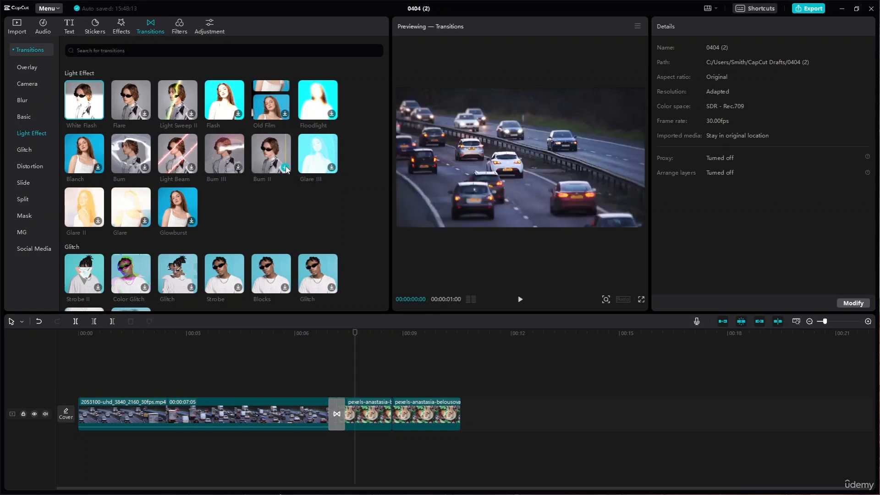
Step: Try the Burn II transition on the cut between the traffic clip and the rabbit image and delete it after playback
{"action": "left_click", "coordinate": [285, 167]}
{"action": "left_click", "coordinate": [327, 340]}
{"action": "key", "text": "space"}
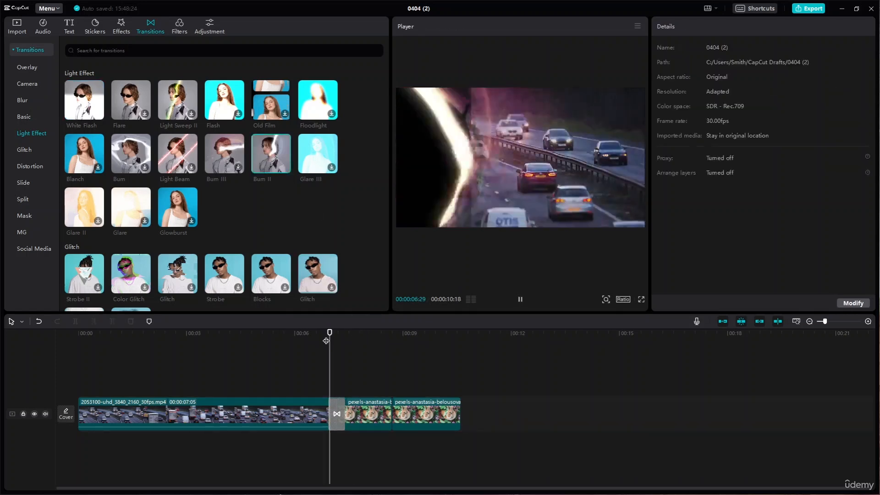
{"action": "left_click", "coordinate": [312, 334]}
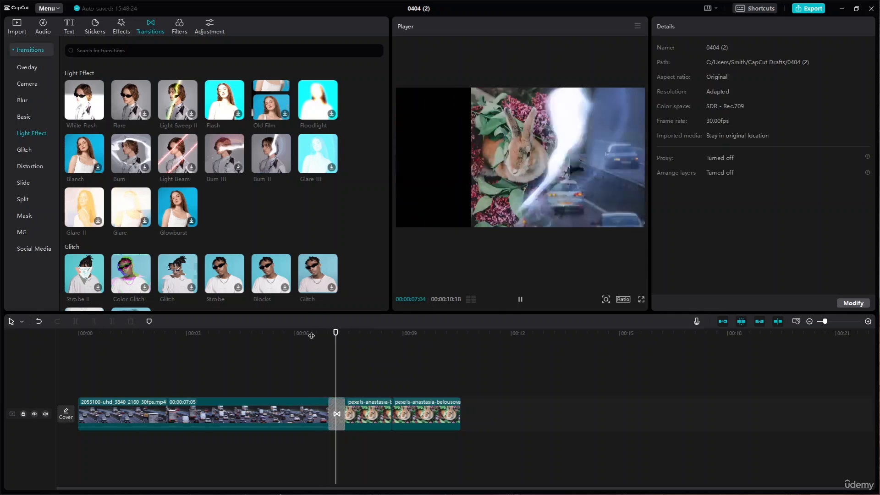
{"action": "key", "text": "space"}
{"action": "left_click", "coordinate": [337, 411]}
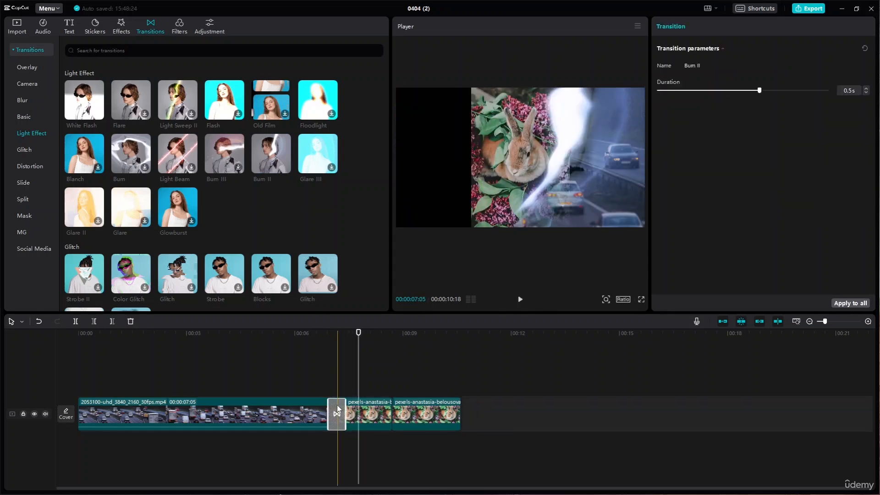
{"action": "key", "text": "Delete"}
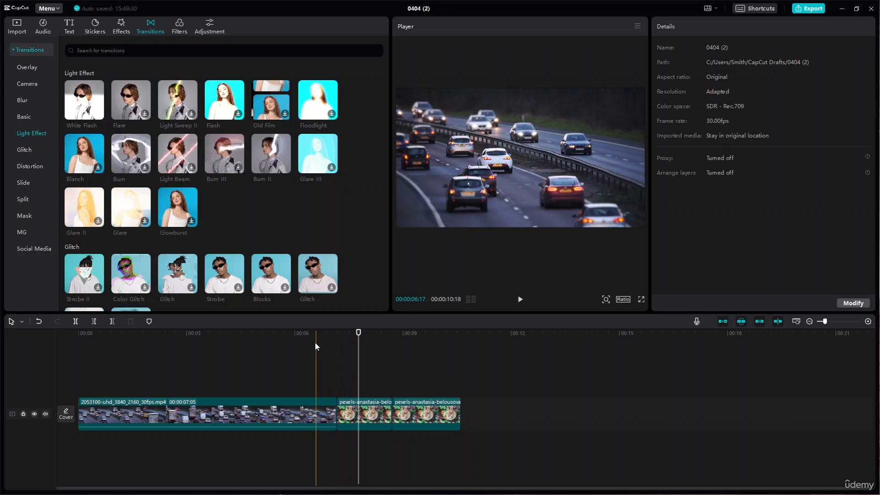
Step: Download transitions from the Glitch category, add Color Glitch between the traffic clip and the rabbit image and play across it
{"action": "left_click", "coordinate": [30, 149]}
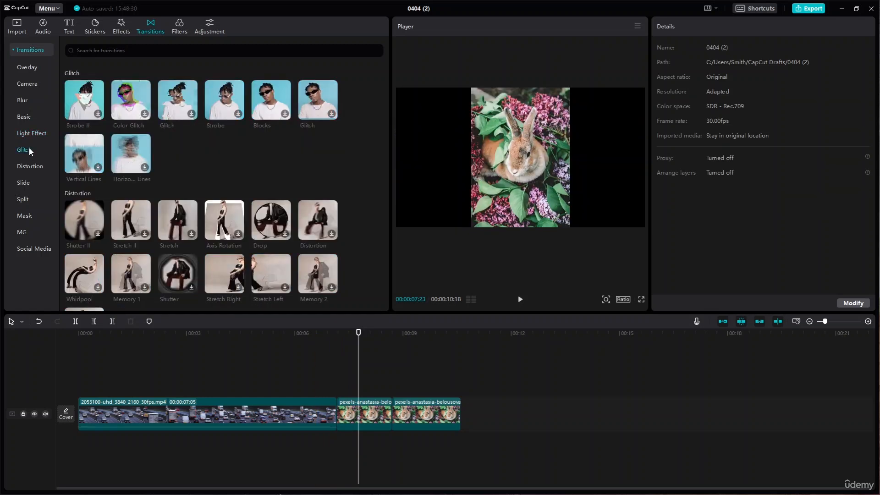
{"action": "left_click", "coordinate": [192, 117]}
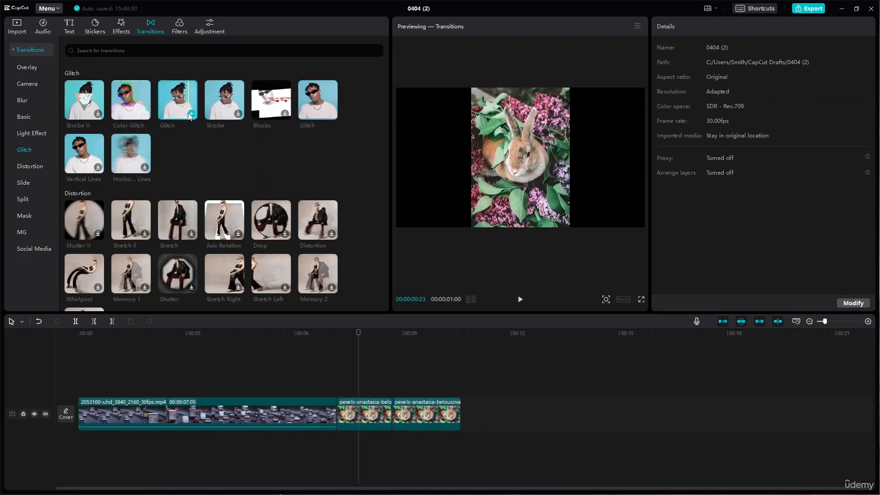
{"action": "left_click", "coordinate": [145, 114]}
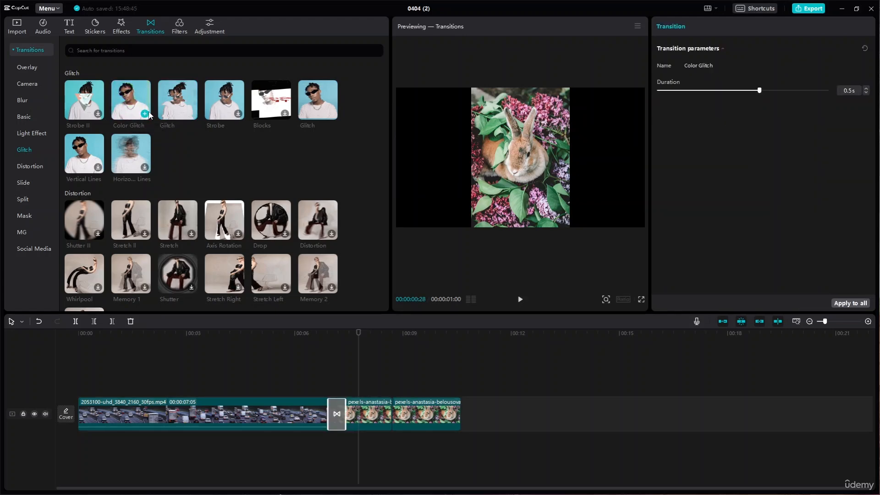
{"action": "left_click", "coordinate": [298, 334]}
{"action": "key", "text": "space"}
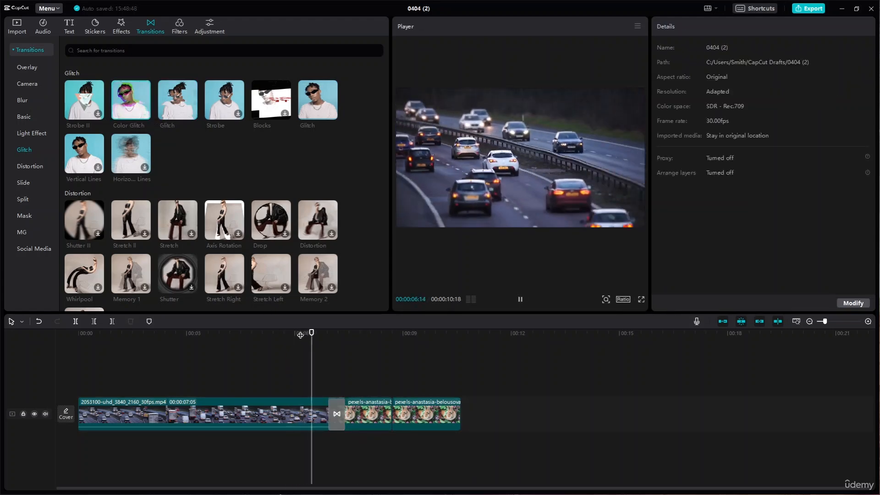
Step: Try the Glitch transition between the two rabbit image clips, then delete both it and the Color Glitch transition from the timeline
{"action": "left_click", "coordinate": [331, 114]}
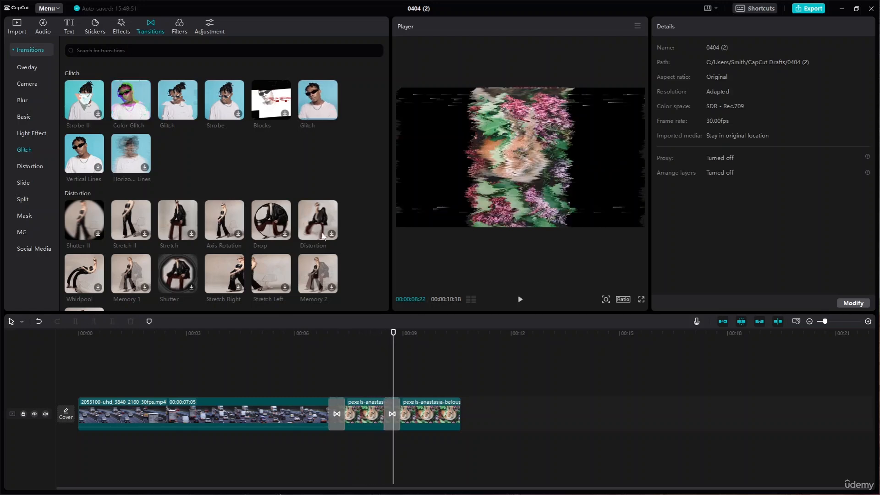
{"action": "left_click", "coordinate": [363, 334]}
{"action": "key", "text": "space"}
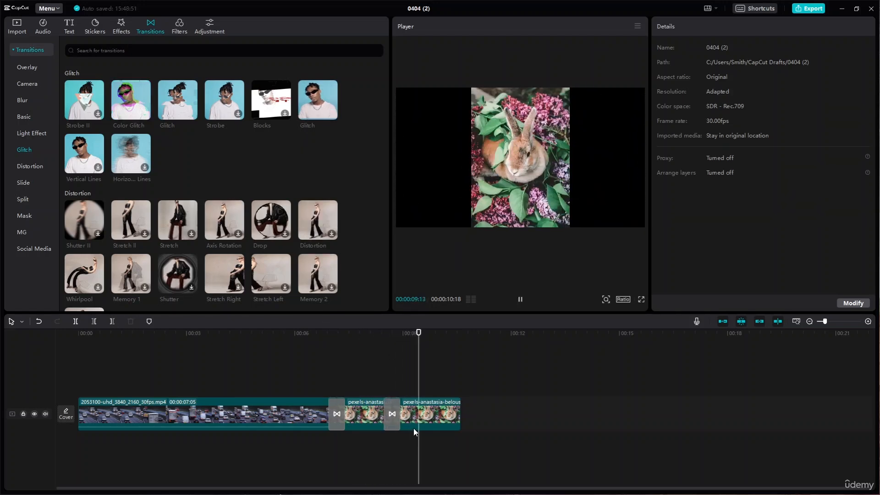
{"action": "left_click", "coordinate": [398, 419]}
{"action": "key", "text": "Delete"}
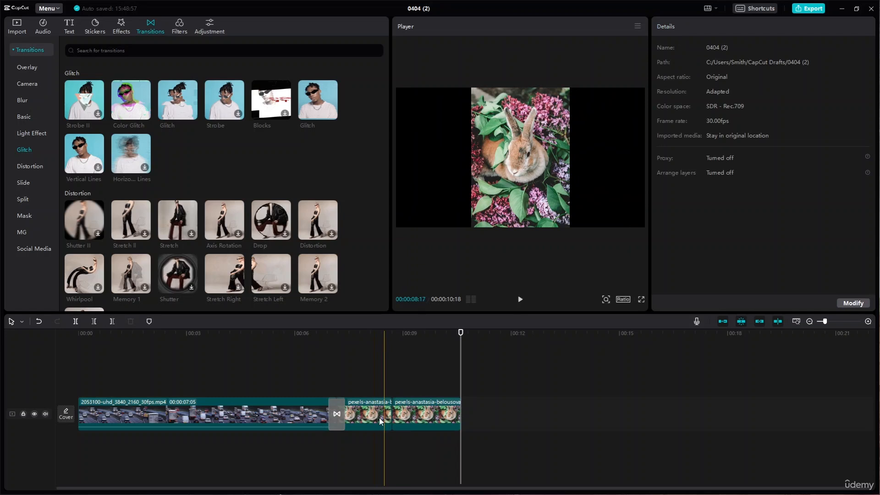
{"action": "left_click", "coordinate": [341, 412]}
{"action": "key", "text": "Delete"}
Step: Download the Whirlpool transition from the Distortion category, then apply it between the traffic clip and the rabbit image and play it
{"action": "left_click", "coordinate": [315, 343]}
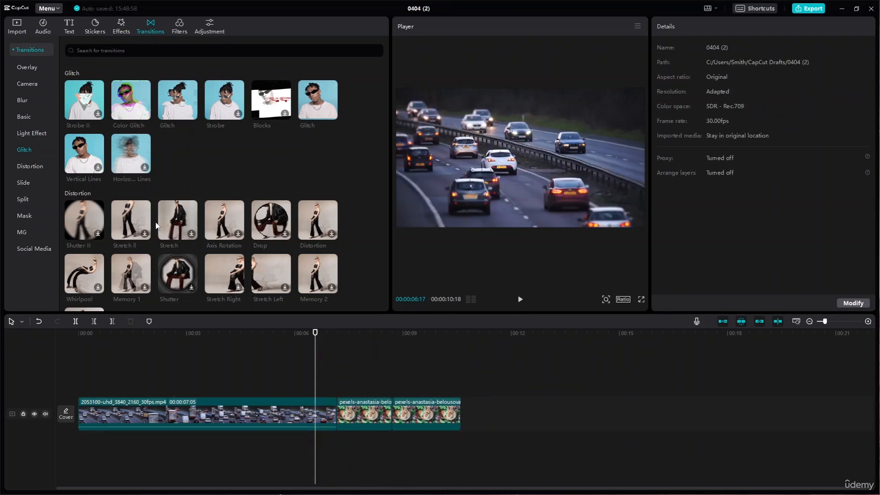
{"action": "left_click", "coordinate": [30, 166]}
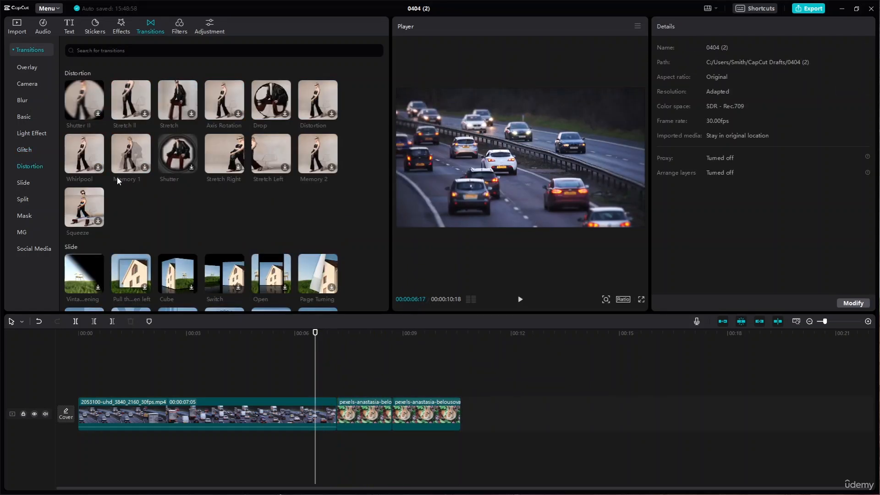
{"action": "left_click", "coordinate": [99, 168]}
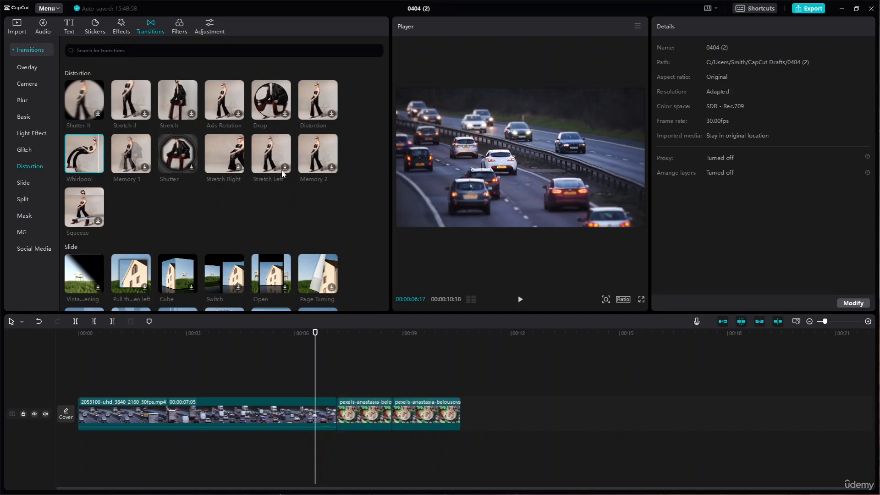
{"action": "left_click", "coordinate": [98, 168]}
{"action": "key", "text": "space"}
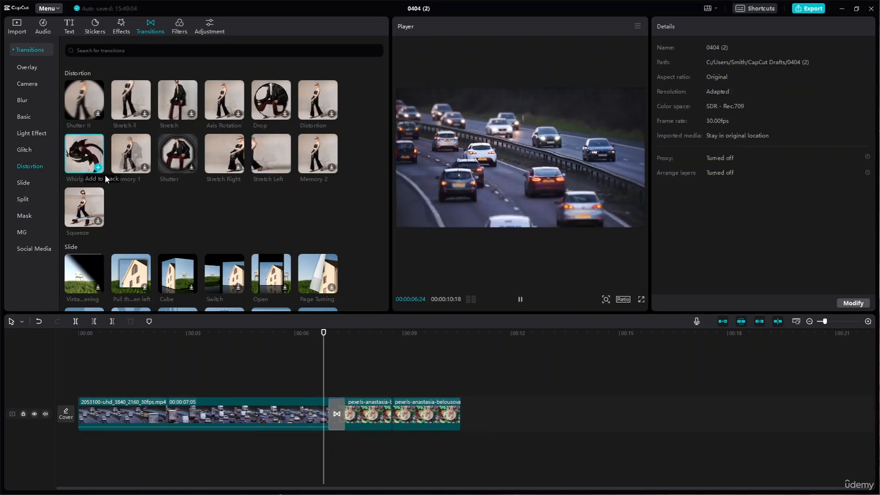
{"action": "key", "text": "space"}
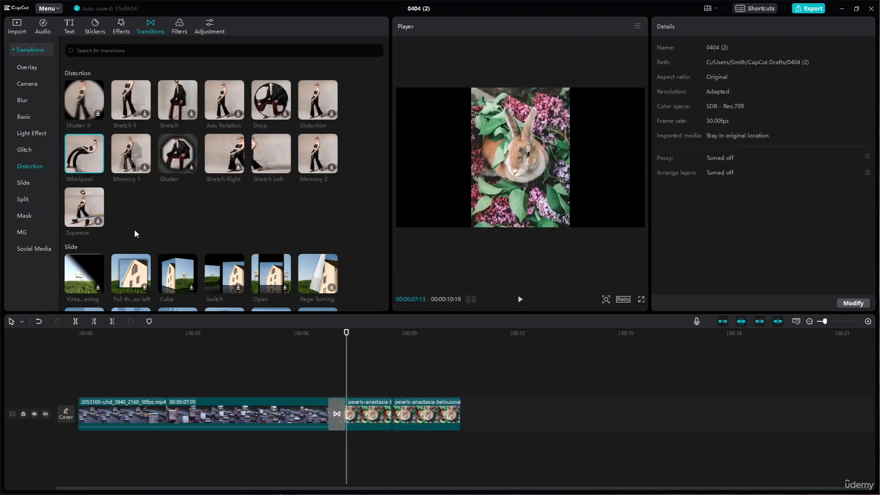
Step: Try the Stretch Left transition on the cut between the traffic clip and the rabbit image and delete it after playback
{"action": "left_click", "coordinate": [314, 336]}
{"action": "left_click", "coordinate": [271, 155]}
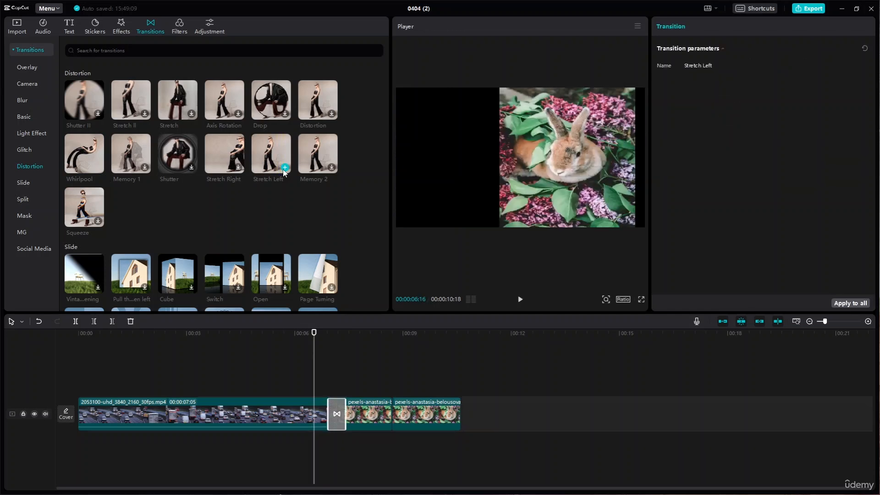
{"action": "key", "text": "space"}
{"action": "key", "text": "space"}
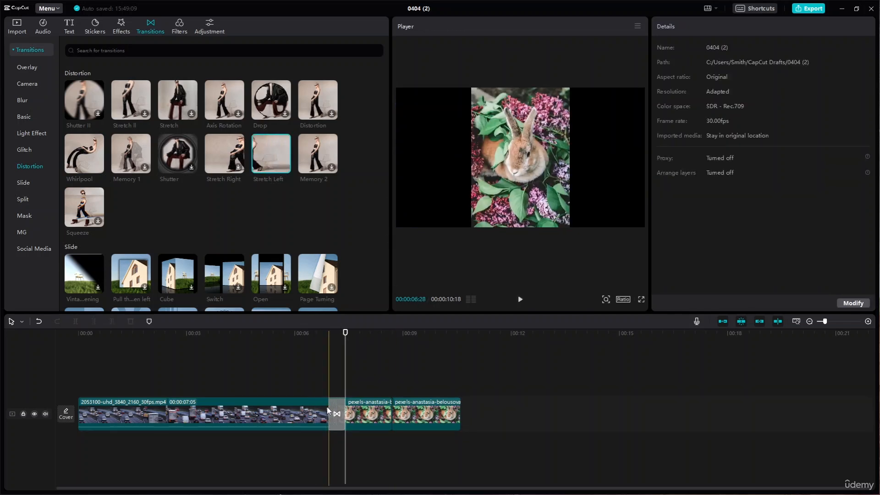
{"action": "left_click", "coordinate": [342, 411]}
{"action": "key", "text": "Delete"}
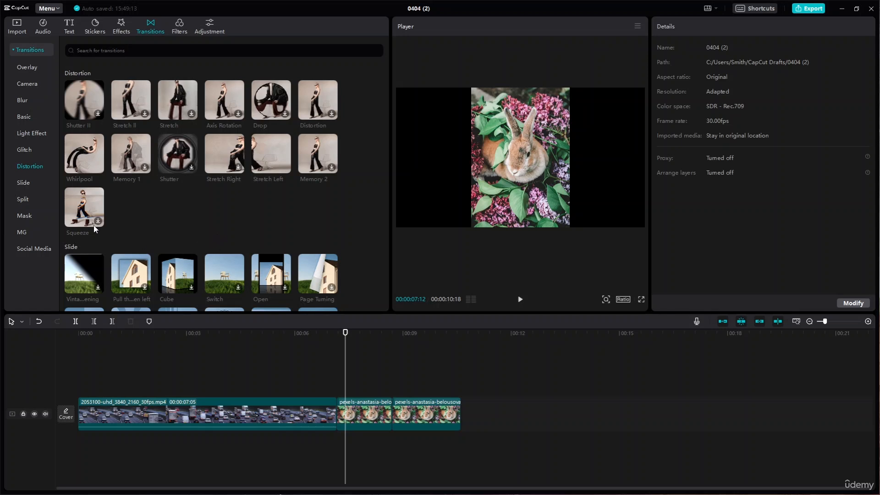
Step: Download the Cube and Kaleidoscope transitions from the Slide category and Split IV and Diagonal Slices from the Split category
{"action": "left_click", "coordinate": [21, 183]}
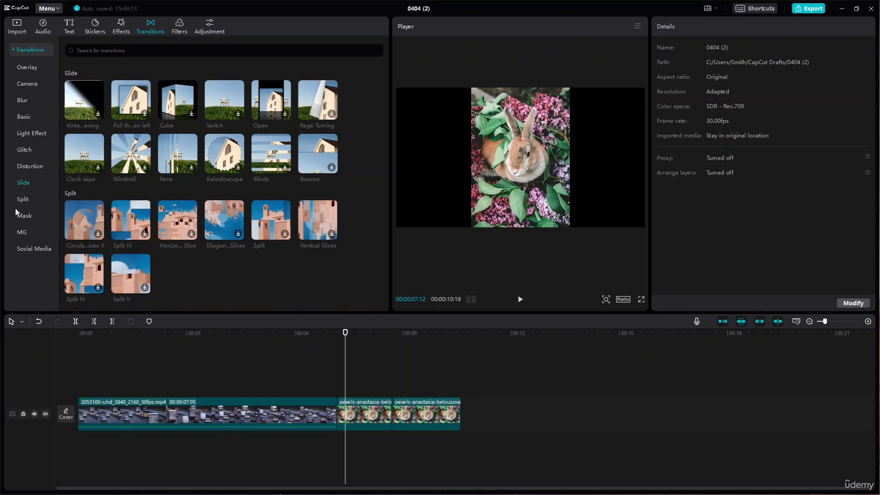
{"action": "left_click", "coordinate": [185, 117]}
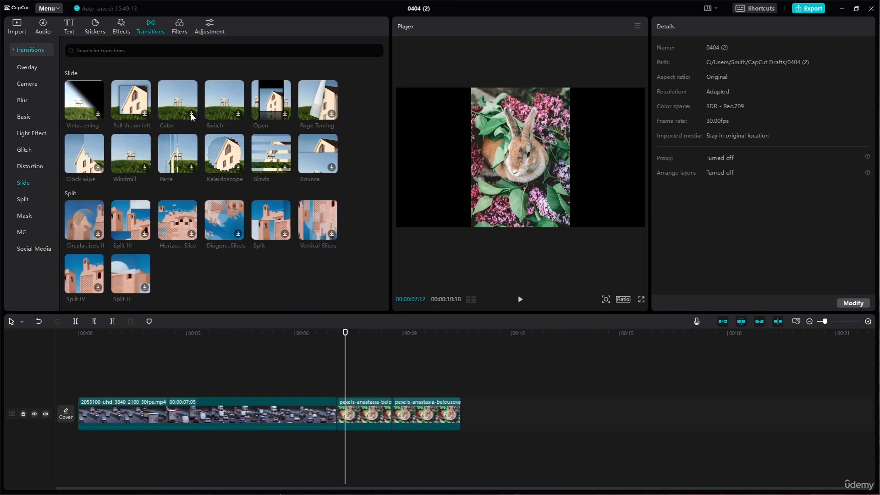
{"action": "left_click", "coordinate": [239, 171]}
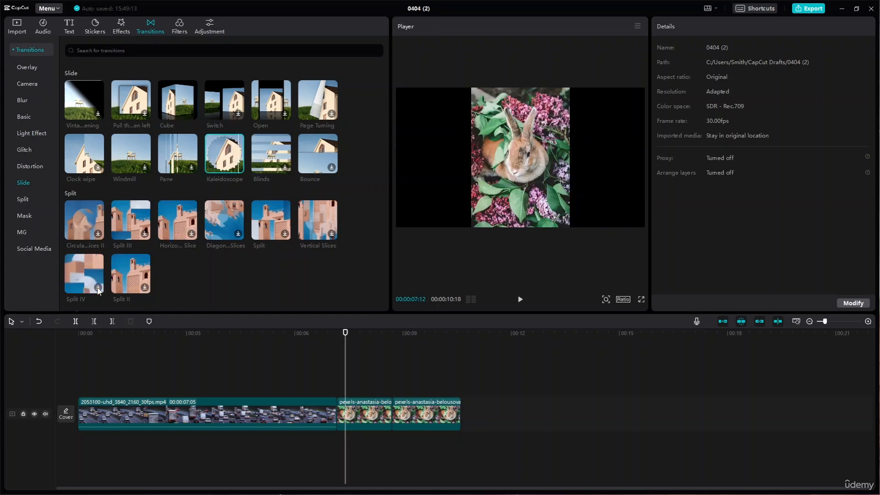
{"action": "left_click", "coordinate": [238, 233]}
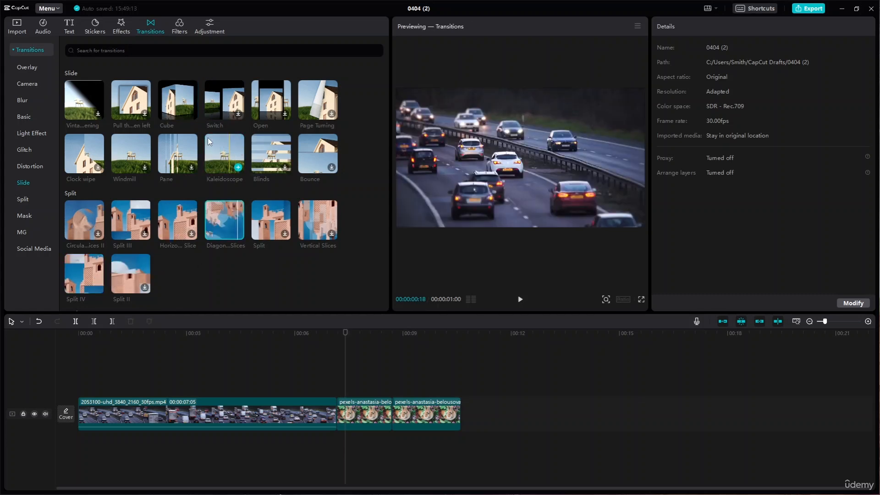
Step: Add the Cube transition between the traffic clip and the rabbit image and play across it
{"action": "left_click", "coordinate": [192, 114]}
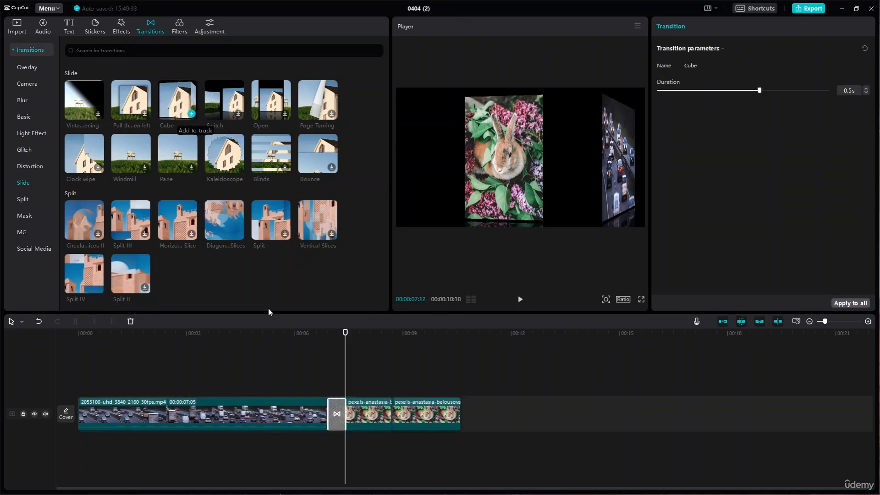
{"action": "left_click", "coordinate": [306, 334]}
{"action": "key", "text": "space"}
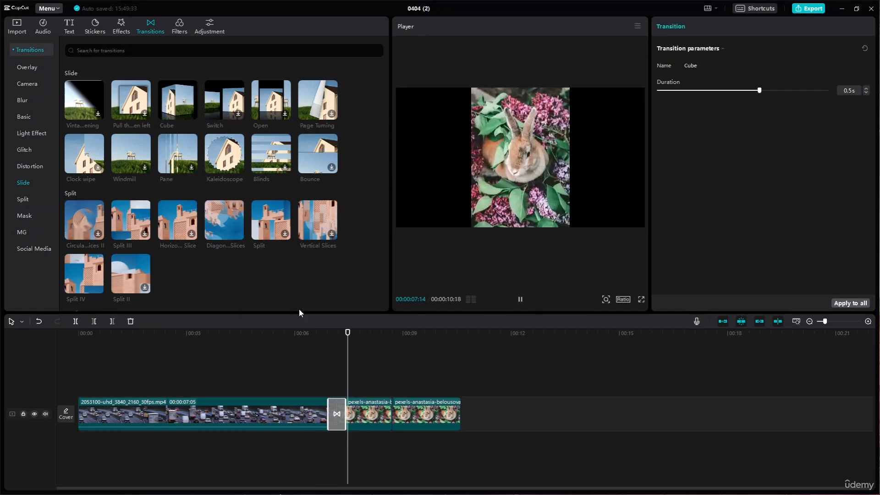
{"action": "key", "text": "space"}
Step: Replace the transition on the traffic-rabbit cut with Kaleidoscope and play across it
{"action": "left_click", "coordinate": [238, 166]}
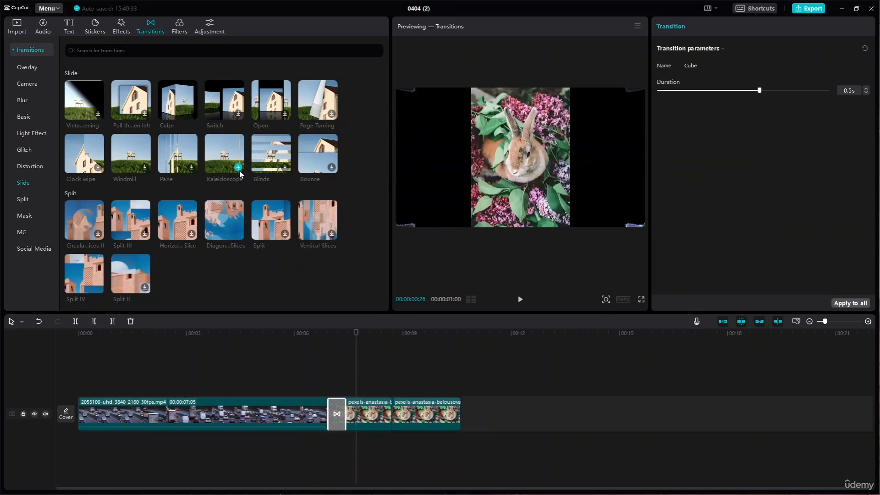
{"action": "left_click", "coordinate": [313, 335]}
{"action": "key", "text": "space"}
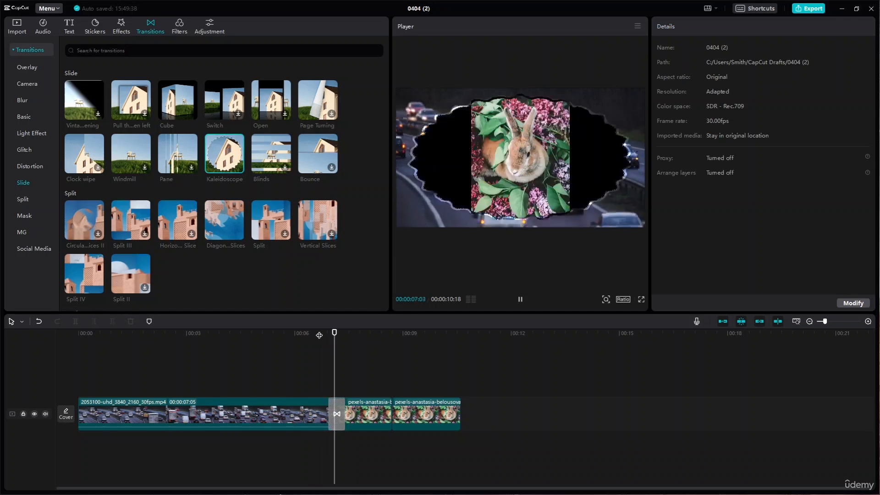
{"action": "key", "text": "space"}
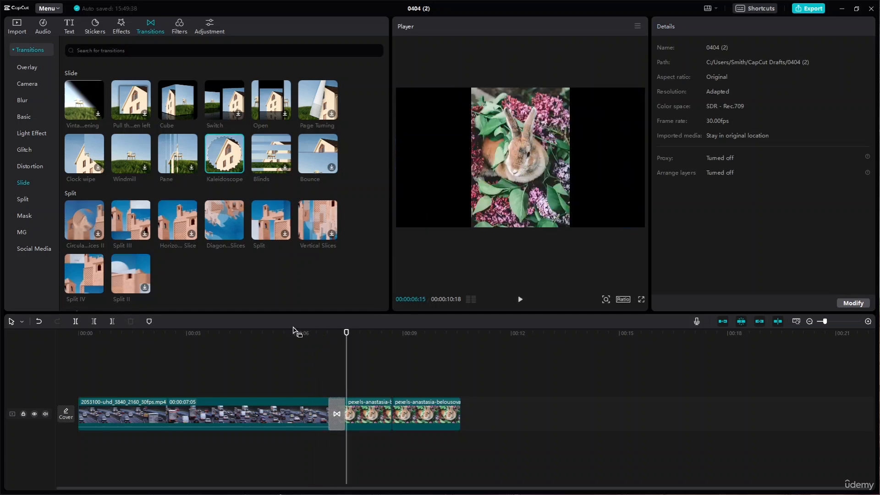
Step: Apply the Split IV transition to the traffic-rabbit cut in place of the current one and play it
{"action": "left_click", "coordinate": [97, 287]}
{"action": "left_click", "coordinate": [313, 339]}
{"action": "key", "text": "space"}
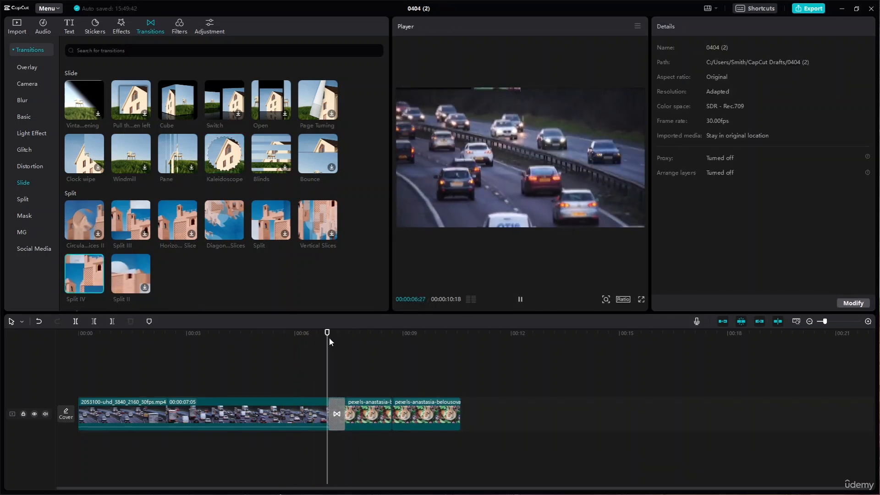
Step: Swap the transition on the traffic-rabbit cut for Diagonal Slices and play the timeline from just before the cut
{"action": "left_click", "coordinate": [238, 235]}
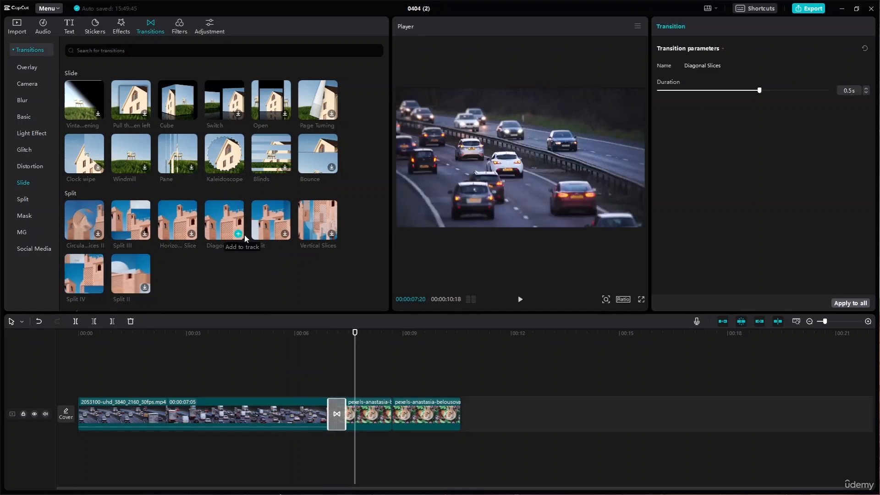
{"action": "left_click", "coordinate": [316, 338]}
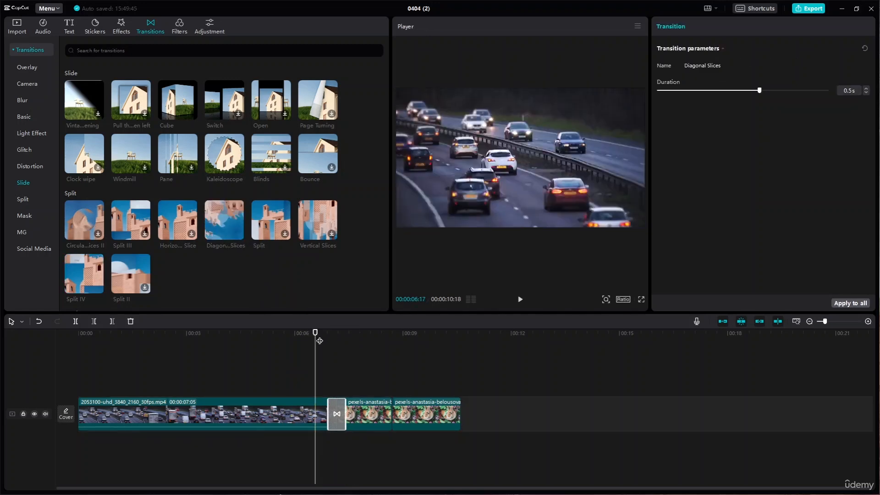
{"action": "key", "text": "space"}
{"action": "key", "text": "space"}
Step: Download the Tear Apart, Erasure and Heart II transitions from the Mask group
{"action": "scroll", "coordinate": [172, 232], "scroll_direction": "down", "scroll_amount": 1}
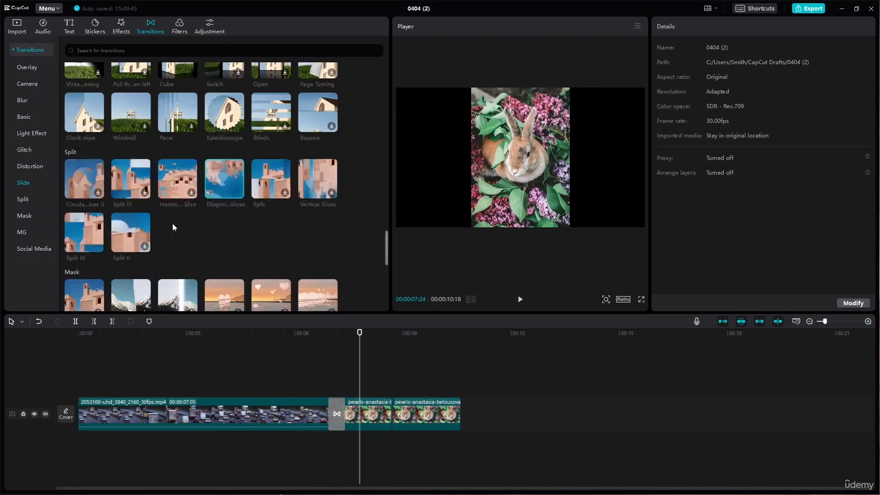
{"action": "left_click", "coordinate": [28, 200]}
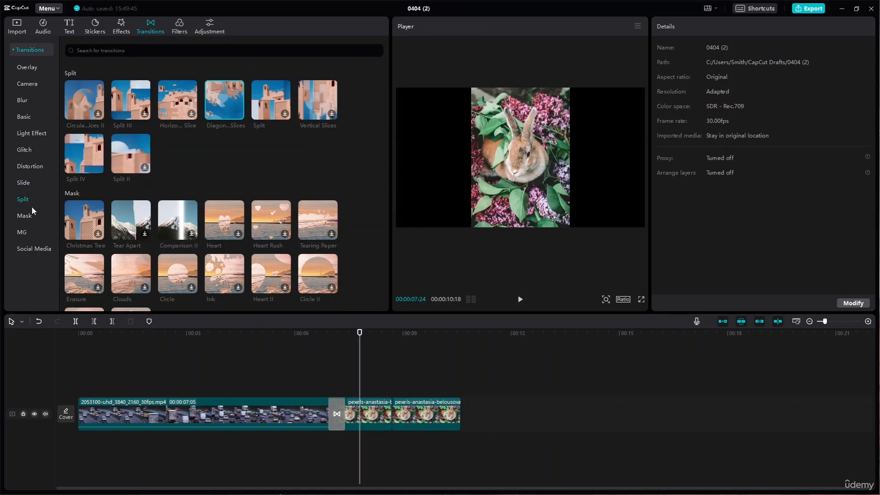
{"action": "left_click", "coordinate": [146, 233]}
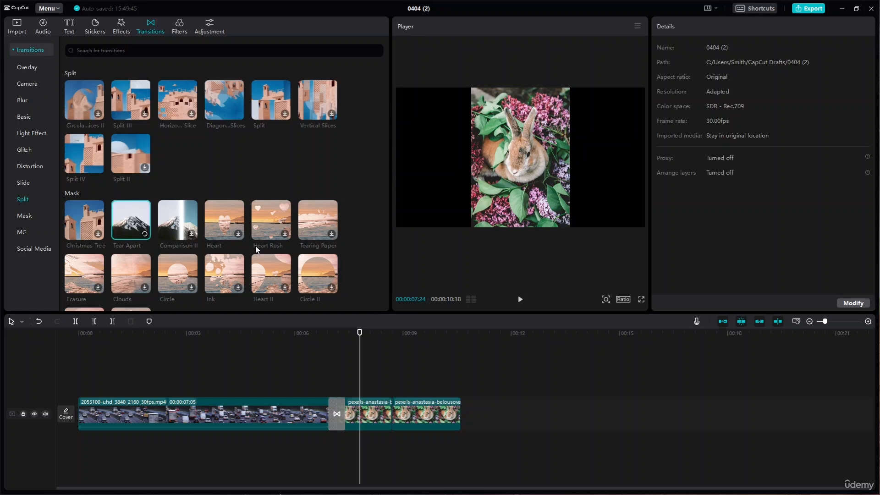
{"action": "left_click", "coordinate": [97, 289]}
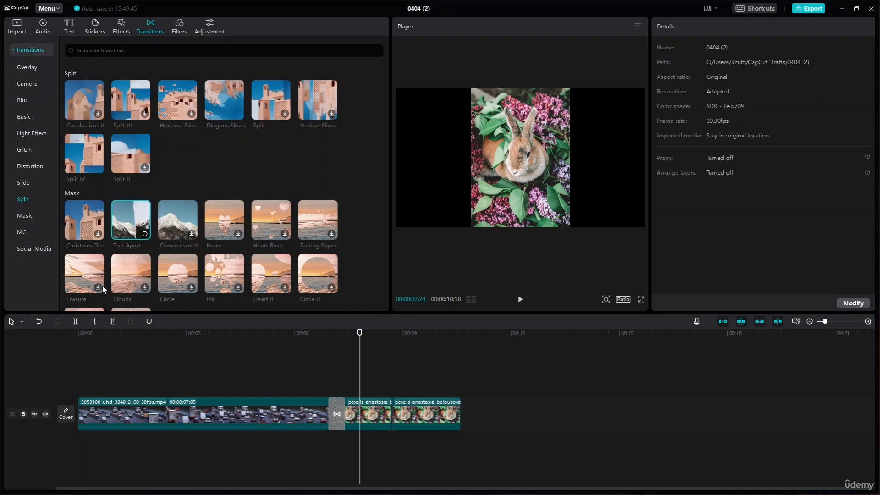
{"action": "left_click", "coordinate": [284, 290]}
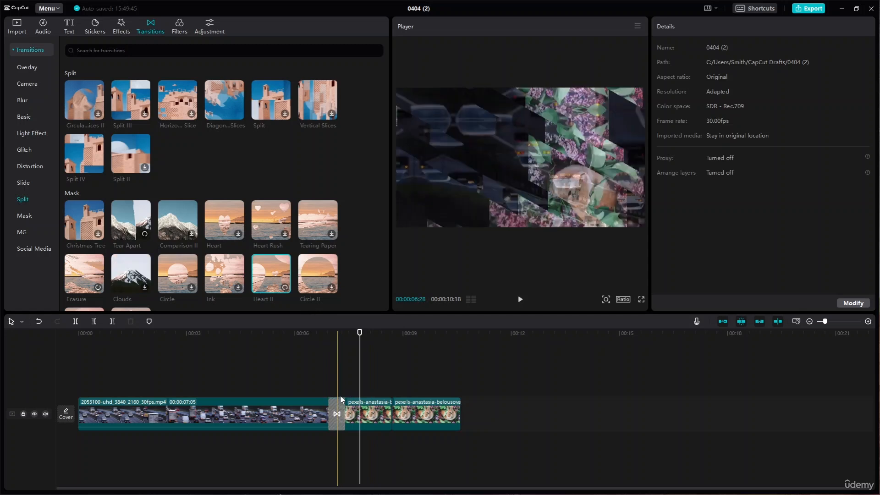
Step: Apply the Tear Apart transition between the traffic clip and the rabbit image and play across it
{"action": "left_click", "coordinate": [314, 346]}
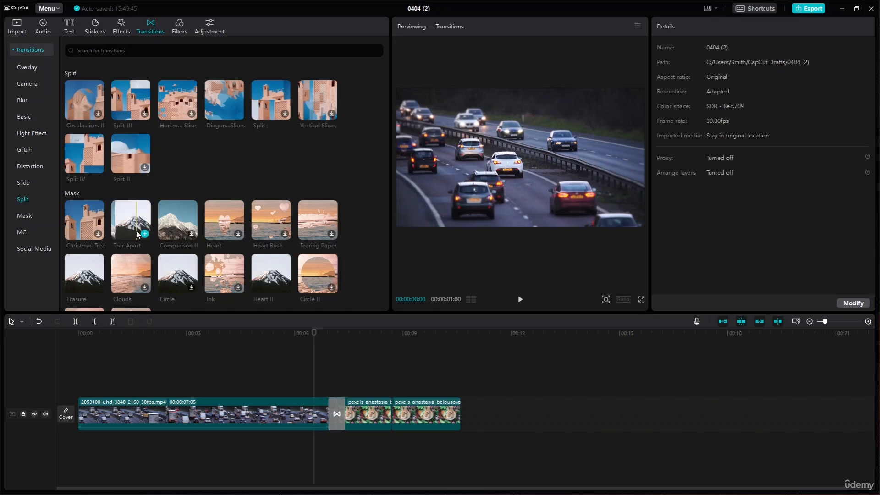
{"action": "left_click", "coordinate": [144, 234]}
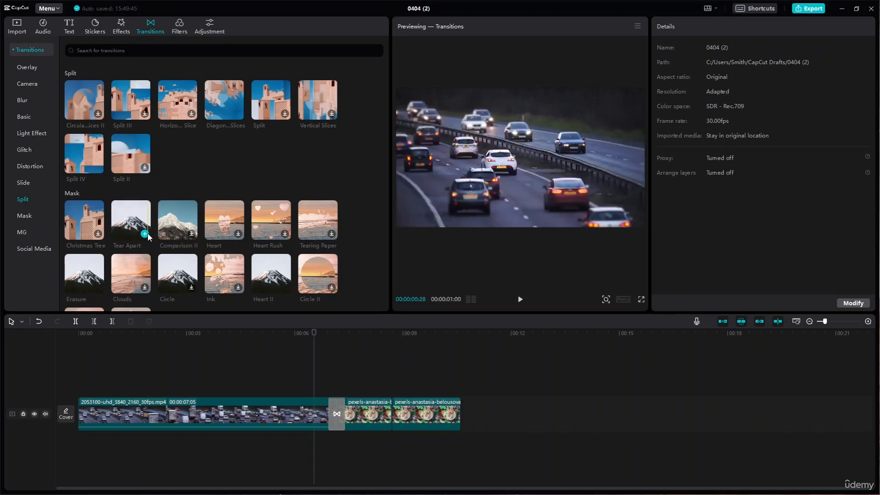
{"action": "left_click", "coordinate": [146, 235]}
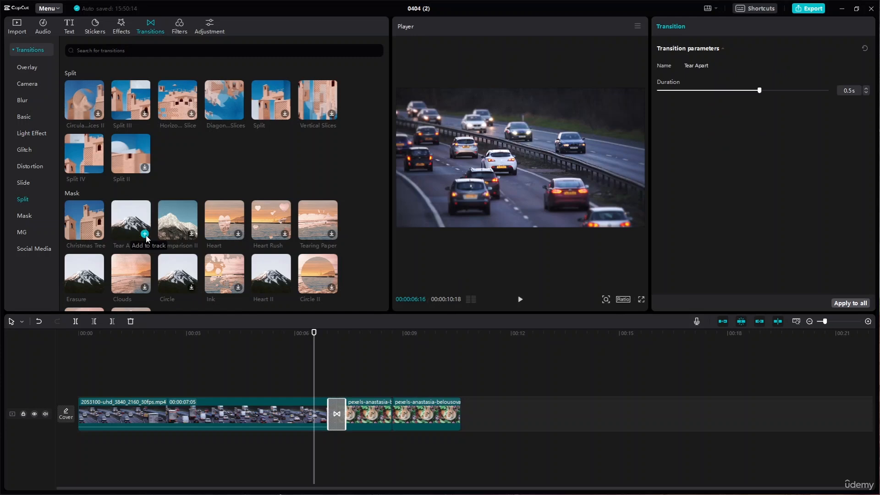
{"action": "key", "text": "space"}
{"action": "key", "text": "space"}
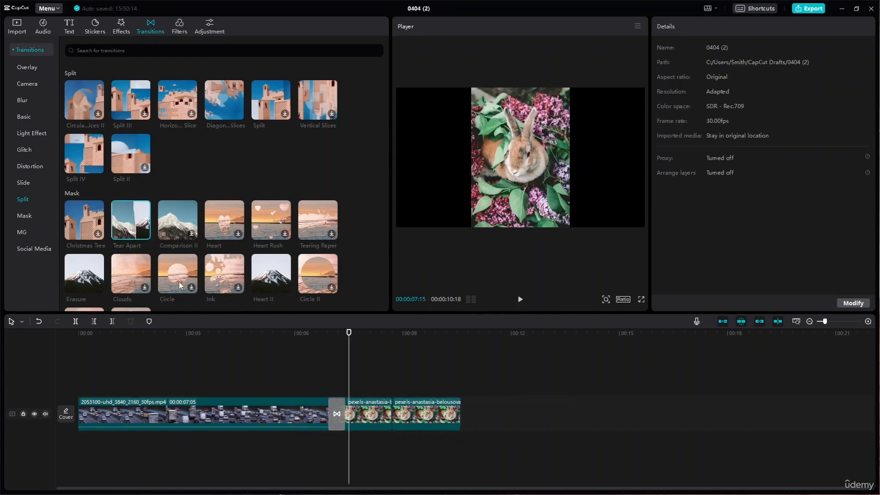
Step: Replace the transition on the traffic-rabbit cut with Erasure and play it from just before the cut
{"action": "left_click", "coordinate": [314, 335]}
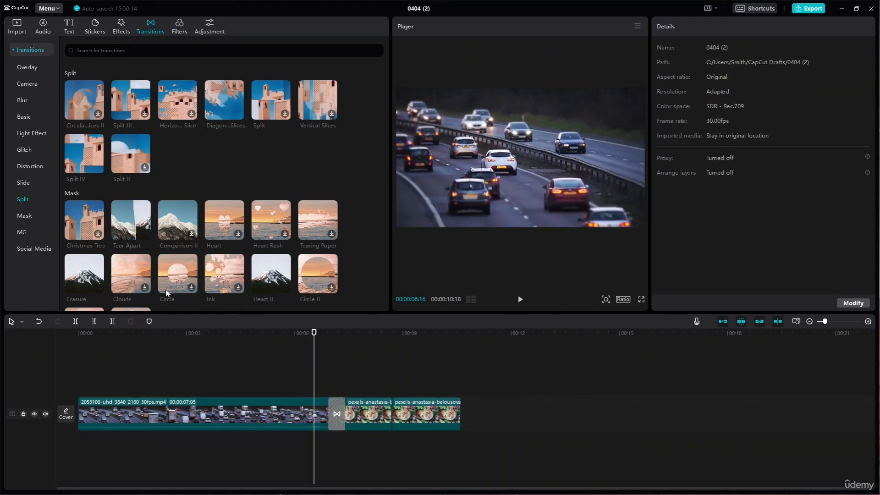
{"action": "left_click", "coordinate": [92, 287]}
{"action": "key", "text": "space"}
{"action": "key", "text": "space"}
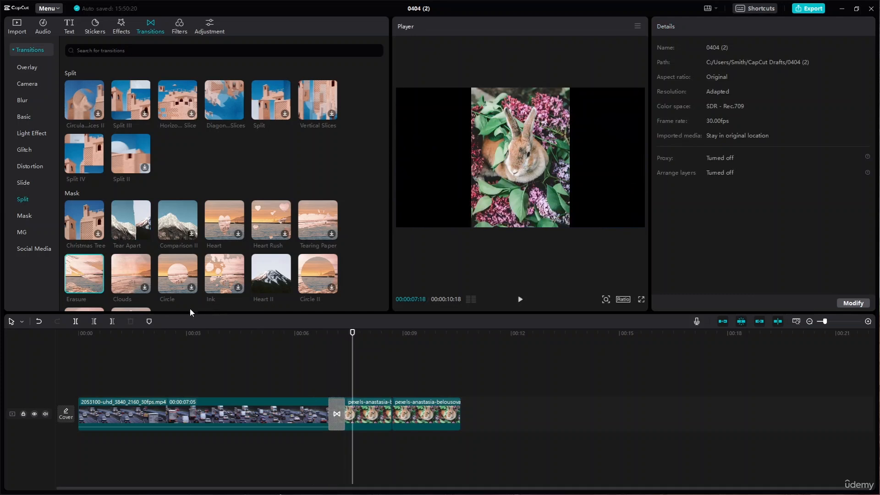
Step: Try the Heart II transition between the traffic clip and the rabbit image, then delete it after playback
{"action": "left_click", "coordinate": [285, 286]}
{"action": "left_click", "coordinate": [303, 332]}
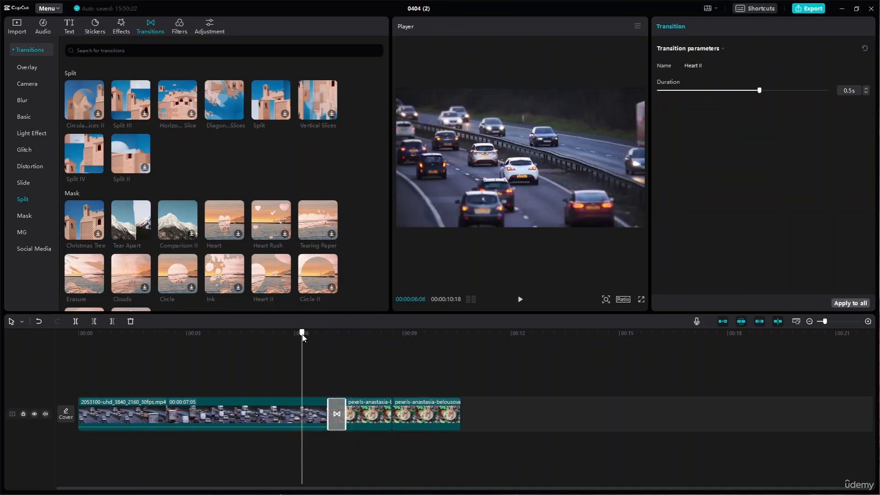
{"action": "key", "text": "space"}
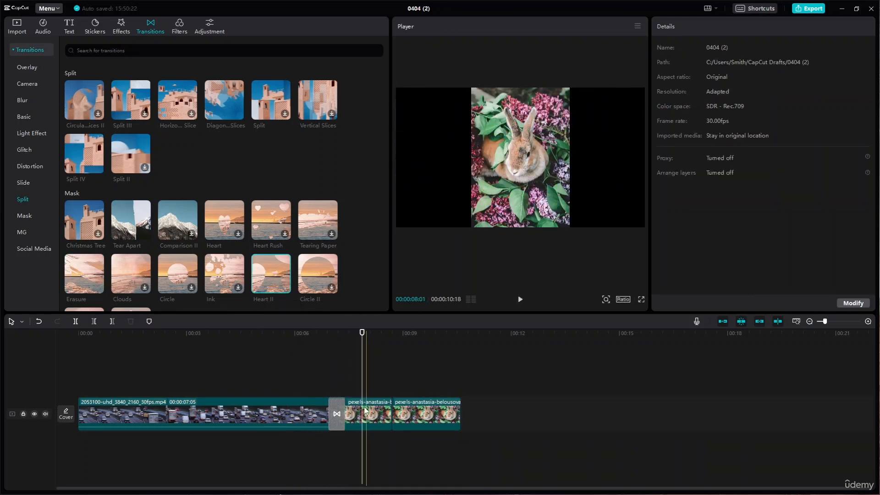
{"action": "left_click", "coordinate": [337, 414]}
{"action": "key", "text": "Delete"}
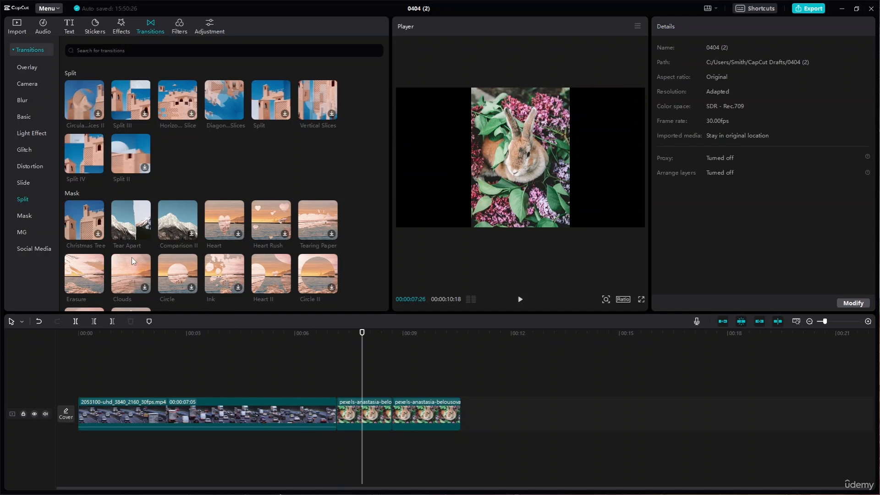
Step: Download the Curling Wave, Dots Right and Blue Lines transitions from the MG group
{"action": "left_click", "coordinate": [25, 215]}
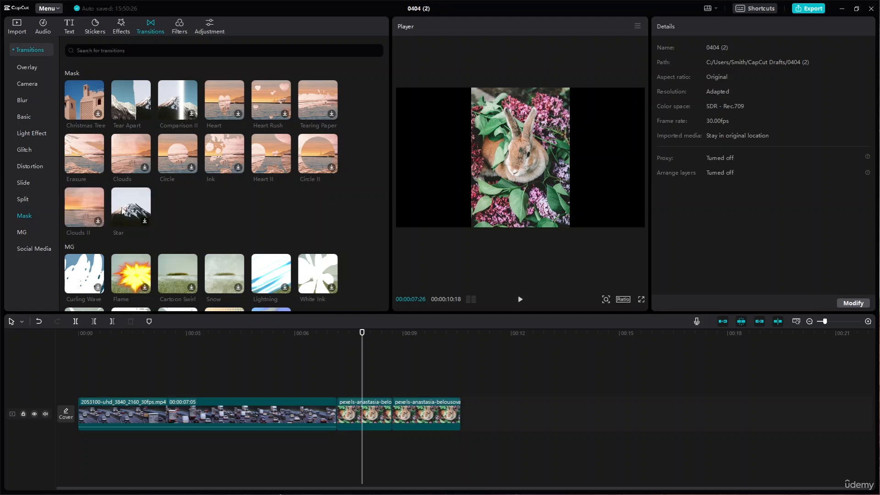
{"action": "left_click", "coordinate": [23, 233]}
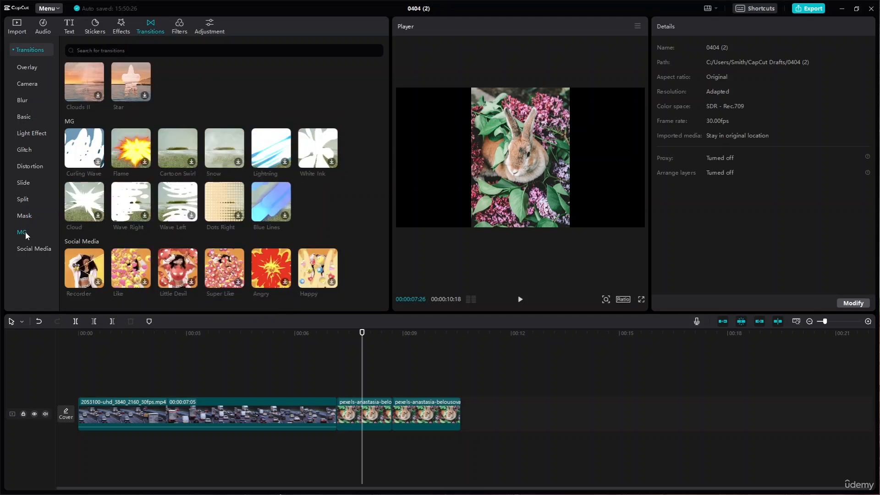
{"action": "left_click", "coordinate": [96, 165]}
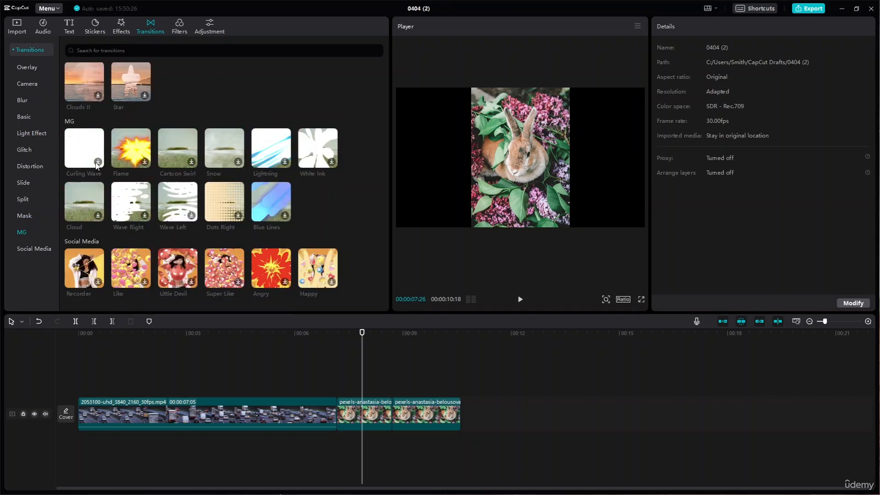
{"action": "left_click", "coordinate": [238, 217]}
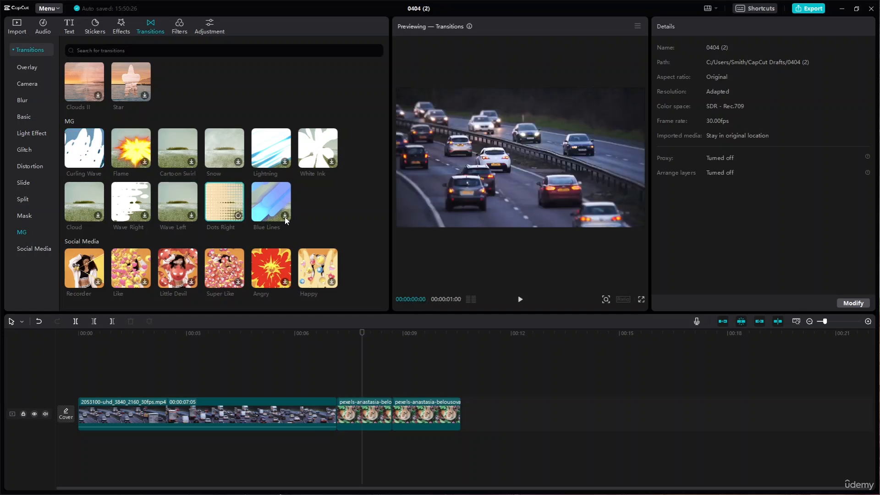
{"action": "left_click", "coordinate": [285, 217]}
Step: Apply the Curling Wave transition between the traffic clip and the rabbit image and play across it
{"action": "left_click", "coordinate": [98, 162]}
{"action": "left_click", "coordinate": [309, 333]}
{"action": "key", "text": "space"}
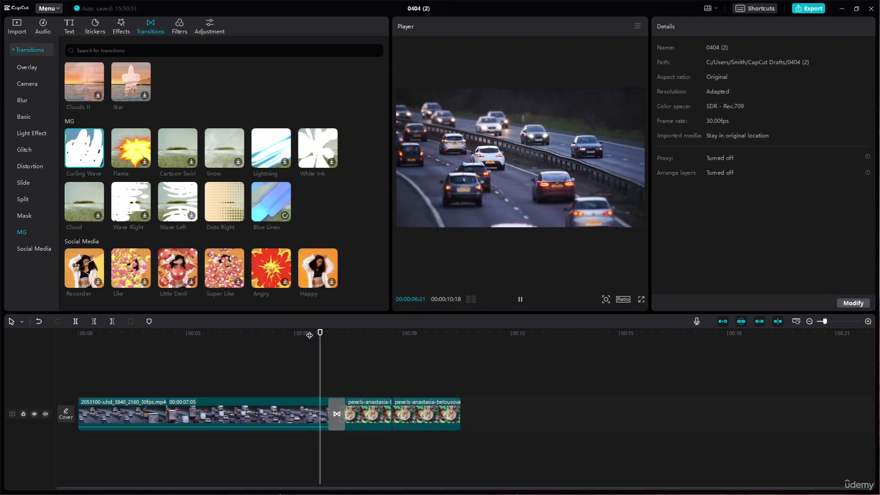
{"action": "key", "text": "space"}
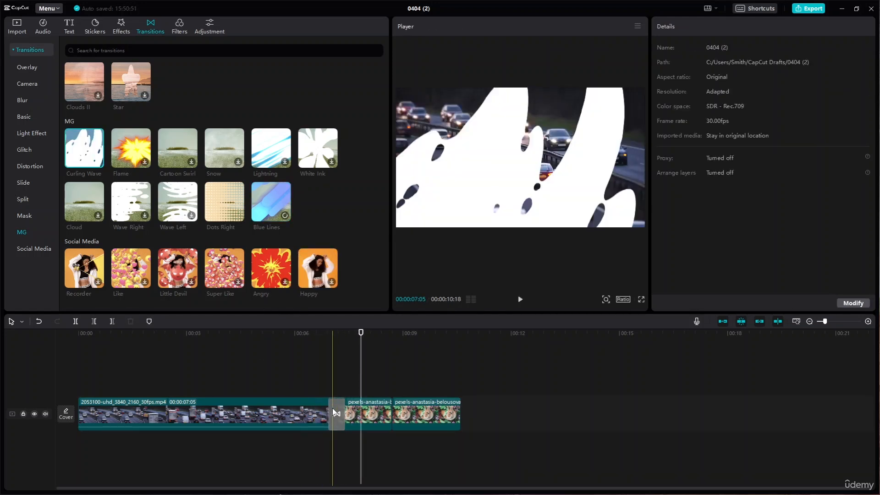
Step: Lengthen the Curling Wave transition to 0.7 s on the timeline and play it from just before the cut
{"action": "left_click", "coordinate": [328, 407]}
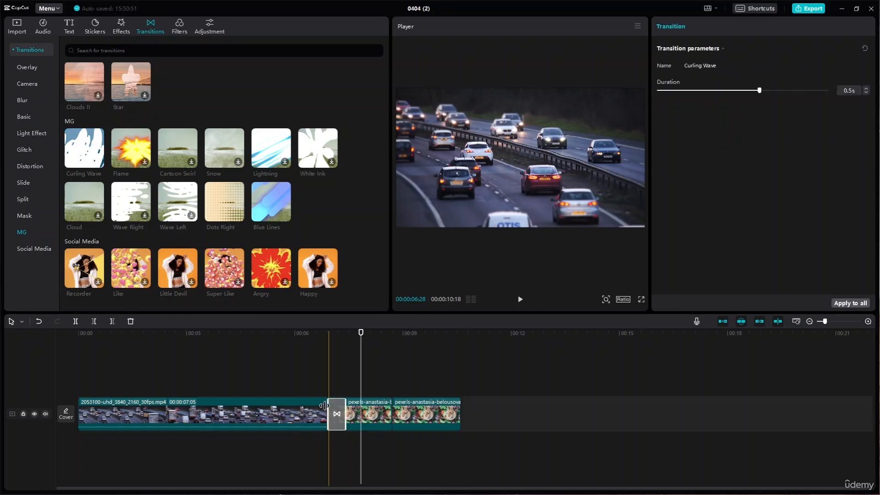
{"action": "left_click", "coordinate": [320, 337]}
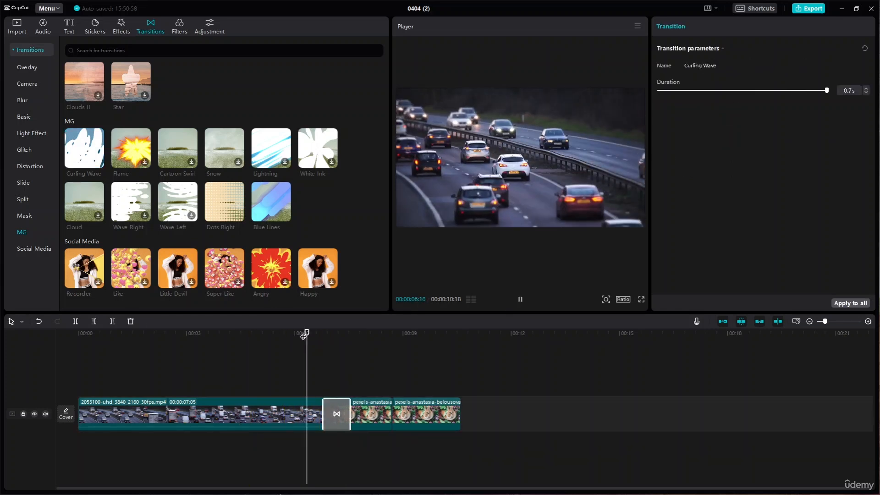
{"action": "key", "text": "space"}
{"action": "key", "text": "space"}
Step: Replace the transition on the traffic-rabbit cut with Blue Lines and play across it
{"action": "left_click", "coordinate": [285, 216]}
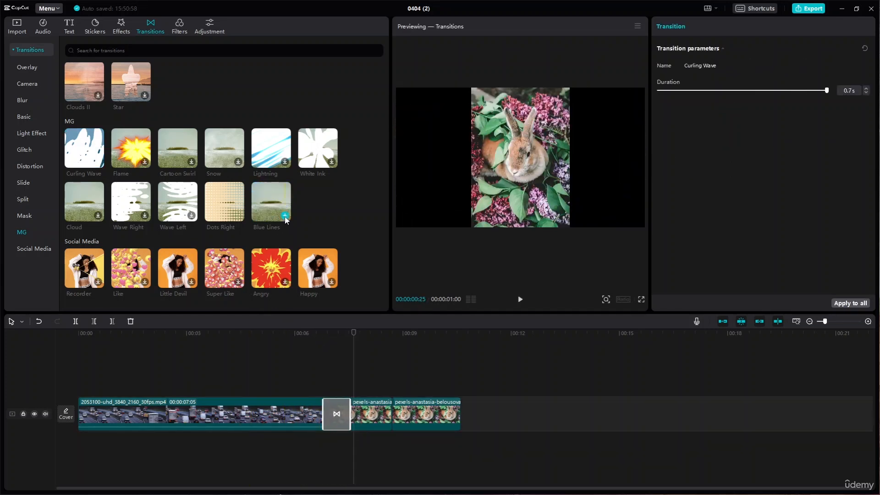
{"action": "left_click_drag", "start_coordinate": [352, 339], "coordinate": [318, 335]}
{"action": "key", "text": "space"}
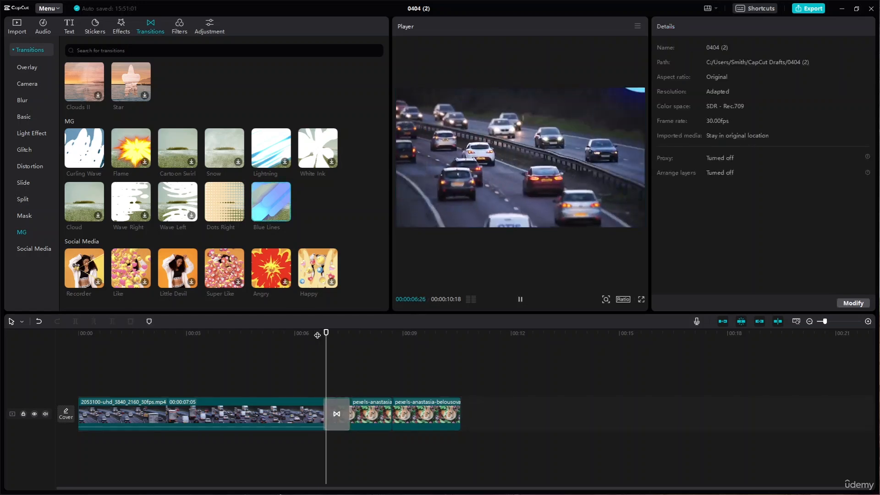
{"action": "key", "text": "space"}
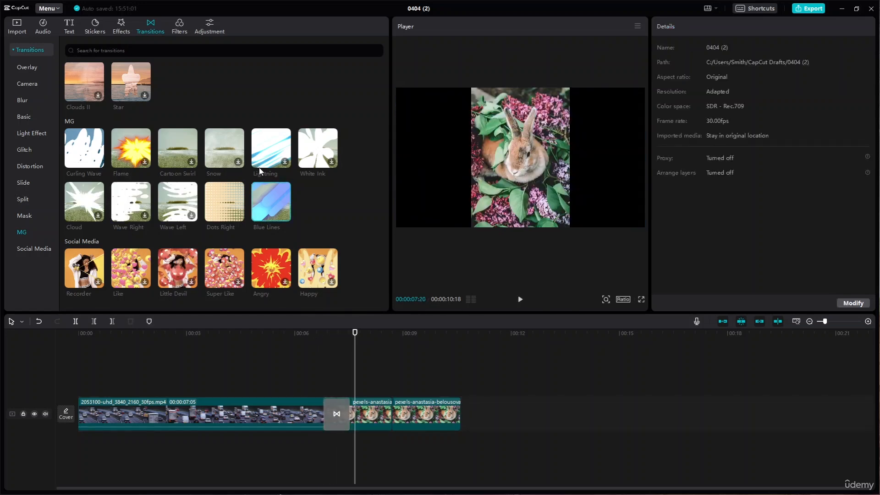
Step: Replace the transition on the traffic-rabbit cut with Dots Right and play it from before the cut
{"action": "left_click", "coordinate": [237, 219]}
{"action": "left_click", "coordinate": [237, 216]}
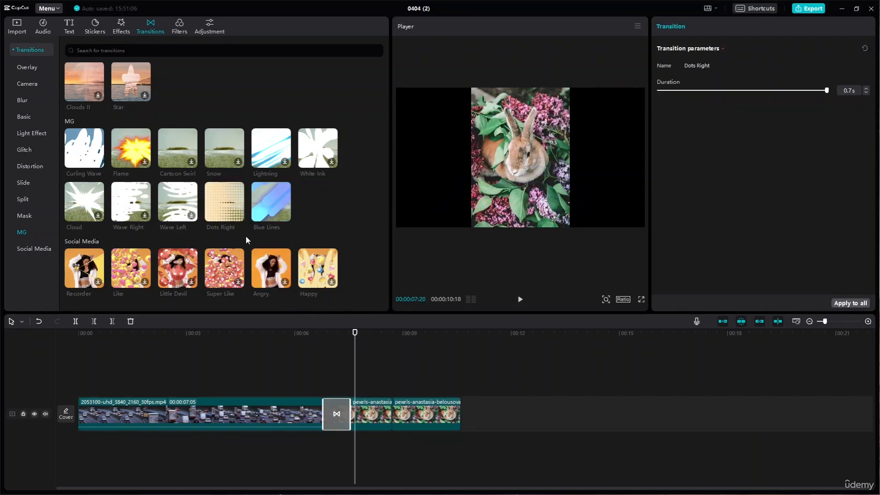
{"action": "left_click", "coordinate": [301, 334]}
{"action": "key", "text": "space"}
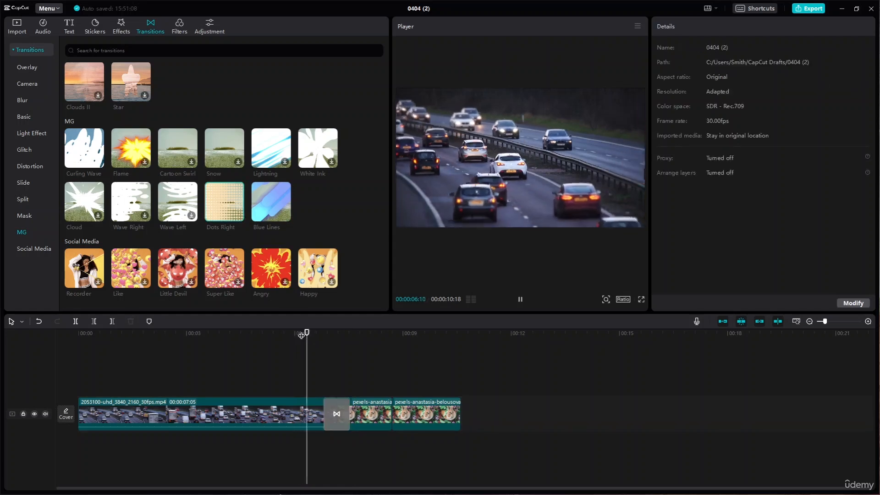
{"action": "key", "text": "space"}
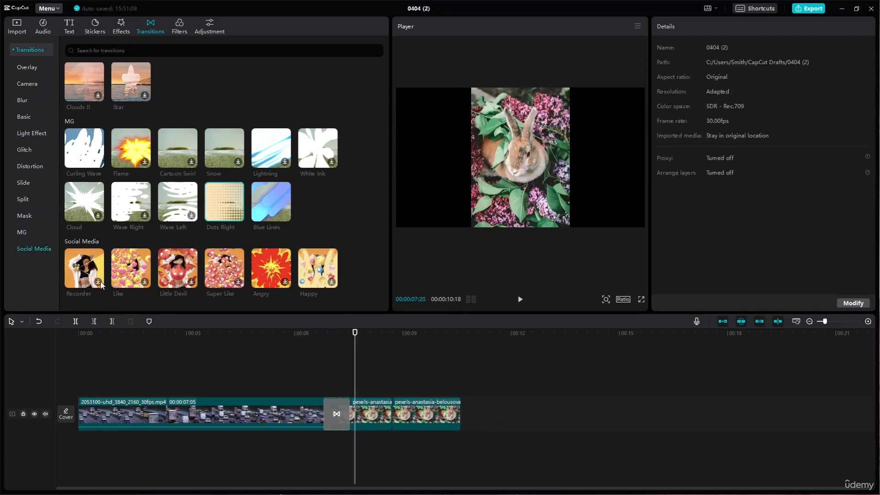
Step: Download the Angry, Like and Recorder transitions from the Social Media group
{"action": "left_click", "coordinate": [284, 282]}
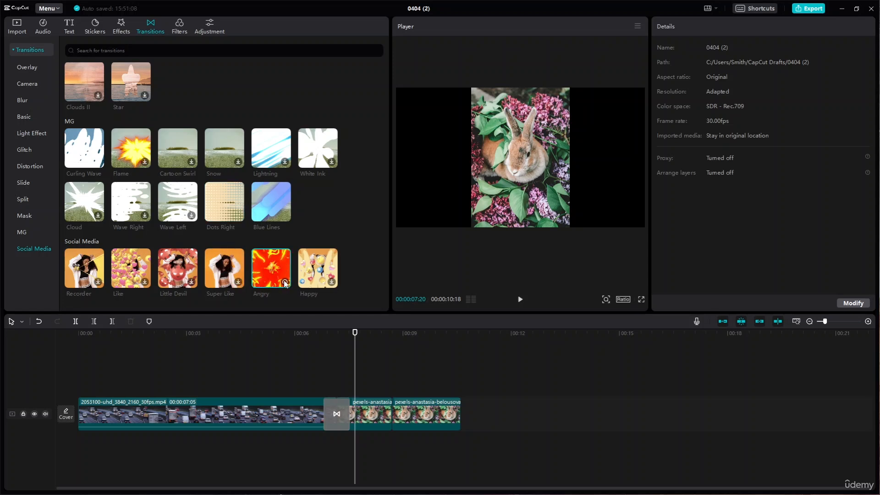
{"action": "left_click", "coordinate": [145, 282]}
{"action": "left_click", "coordinate": [307, 340]}
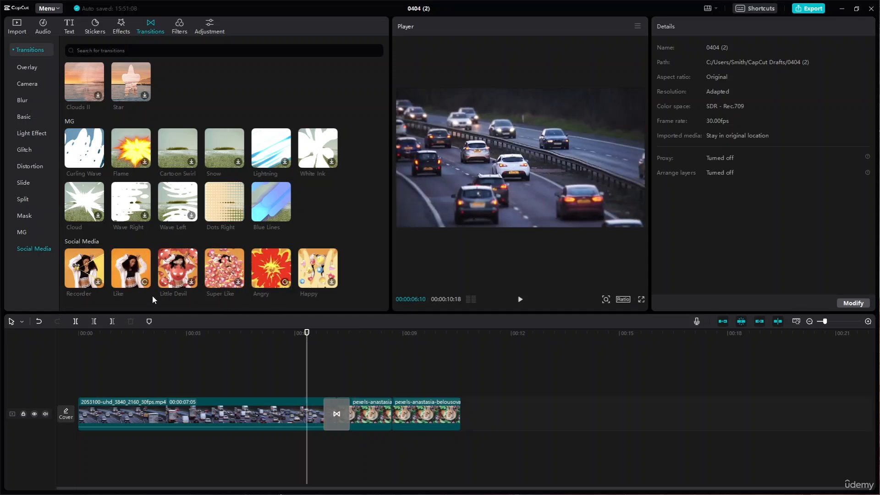
{"action": "left_click", "coordinate": [98, 282]}
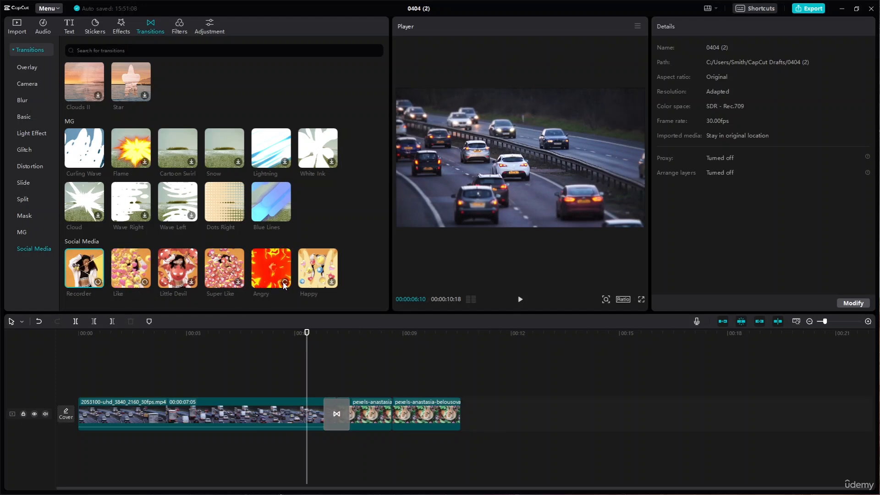
{"action": "left_click", "coordinate": [253, 281]}
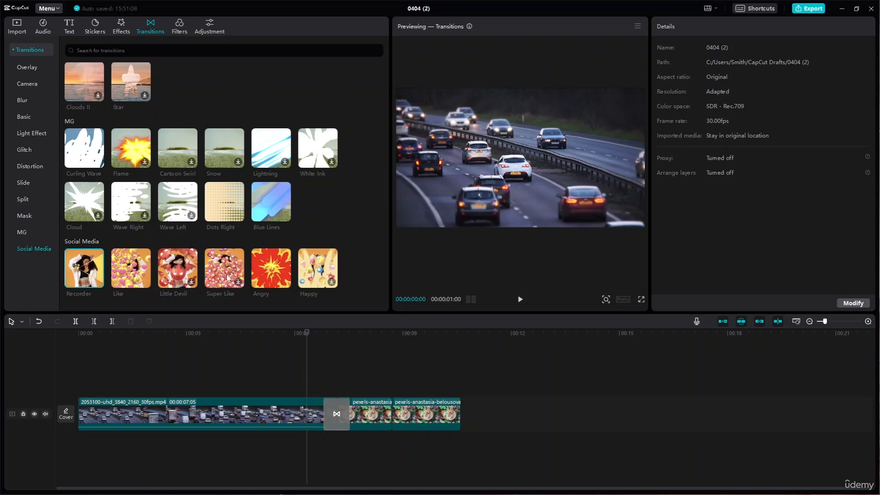
Step: Play the Recorder transition on the traffic-rabbit cut, and add the Like transition between the two rabbit clips
{"action": "left_click", "coordinate": [99, 281]}
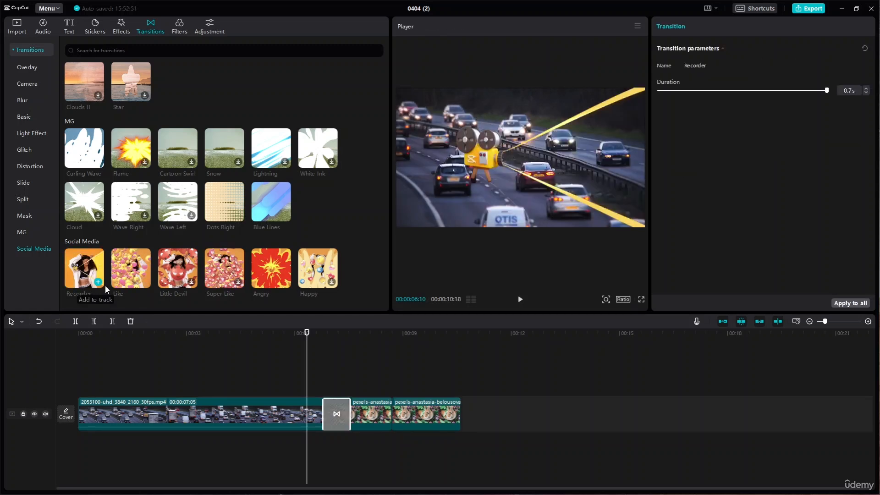
{"action": "left_click", "coordinate": [521, 299]}
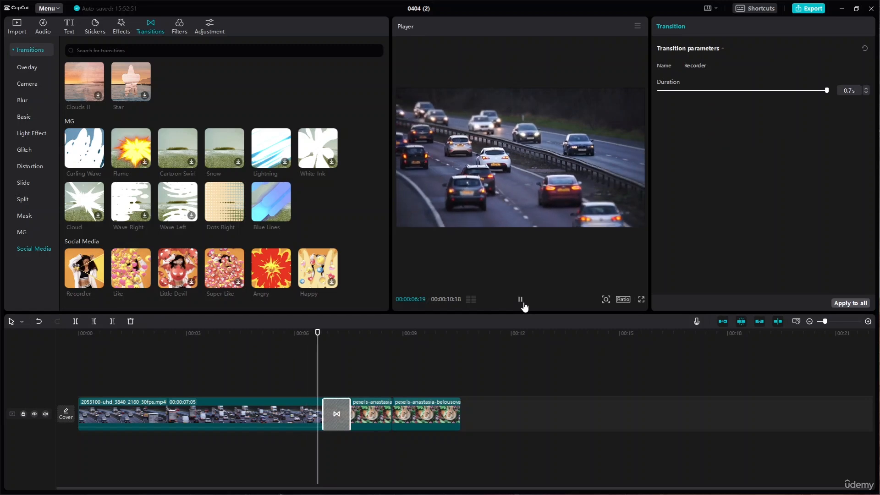
{"action": "left_click", "coordinate": [146, 283]}
{"action": "mouse_move", "coordinate": [405, 334]}
{"action": "left_mouse_down"}
{"action": "mouse_move", "coordinate": [381, 342]}
{"action": "mouse_move", "coordinate": [410, 342]}
{"action": "left_mouse_up"}
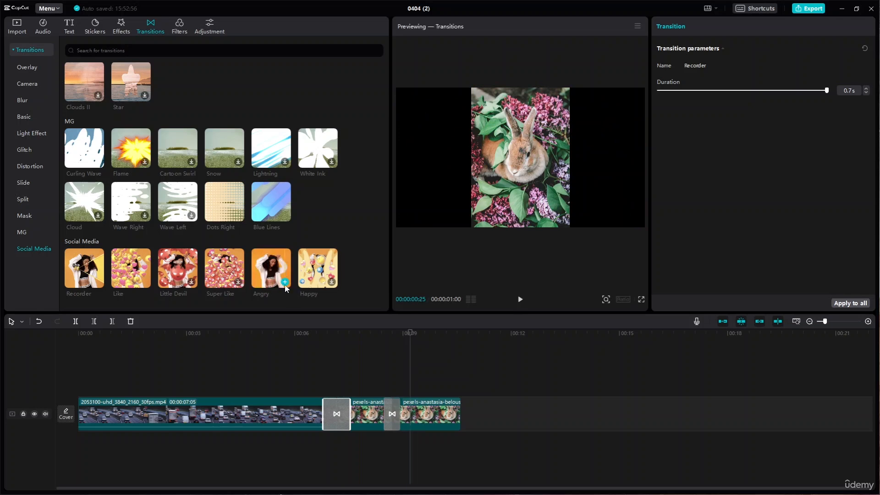
Step: Play the Angry transition in place of the one between the two rabbit clips, and lengthen it to 0.7 s
{"action": "left_click", "coordinate": [380, 336]}
{"action": "key", "text": "space"}
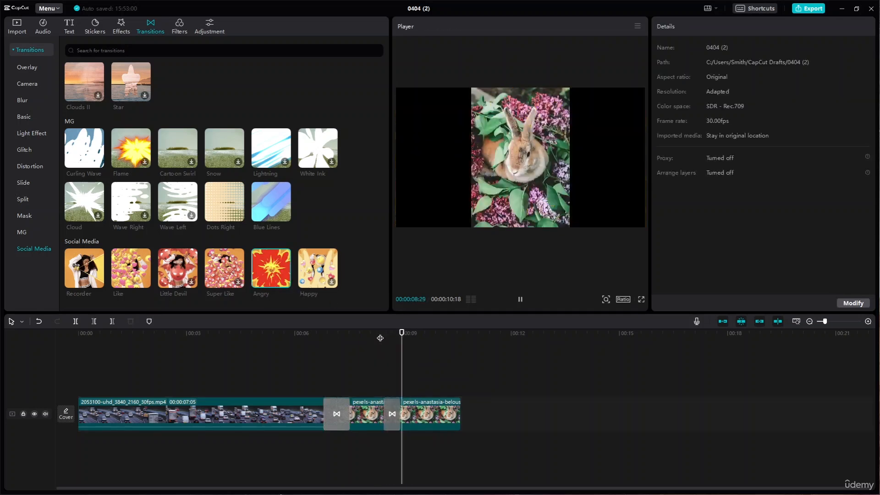
{"action": "left_click", "coordinate": [384, 415]}
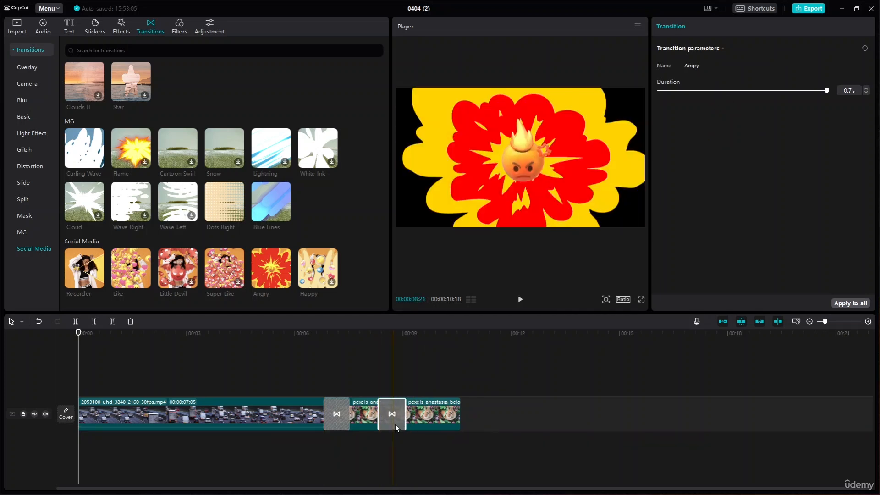
Step: Shorten the Recorder transition on the traffic-rabbit cut to a duration of 0.3 s
{"action": "left_click", "coordinate": [339, 414]}
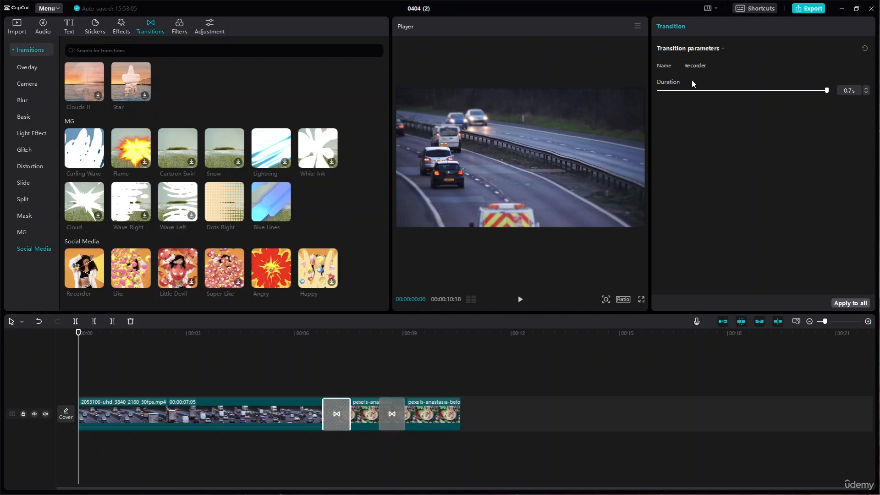
{"action": "left_click", "coordinate": [720, 49]}
{"action": "left_click", "coordinate": [720, 49]}
{"action": "left_click_drag", "start_coordinate": [824, 92], "coordinate": [793, 91]}
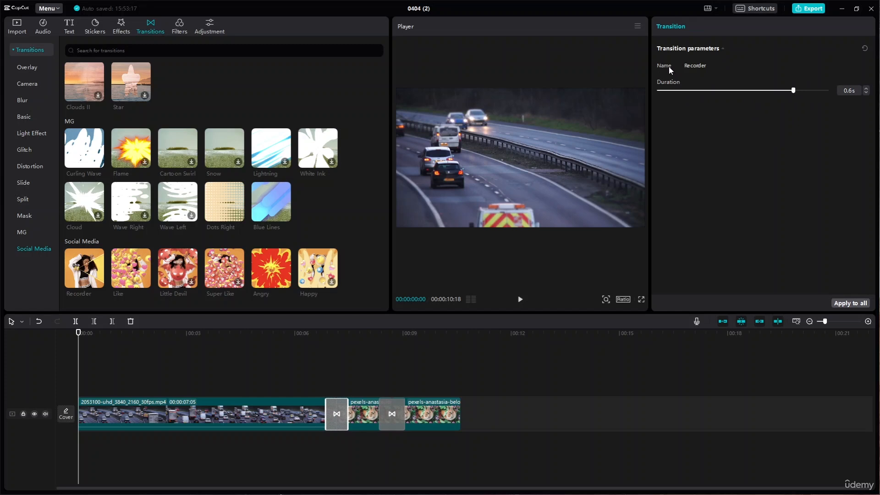
{"action": "left_click", "coordinate": [866, 90]}
{"action": "left_click", "coordinate": [866, 92]}
{"action": "left_click", "coordinate": [866, 92]}
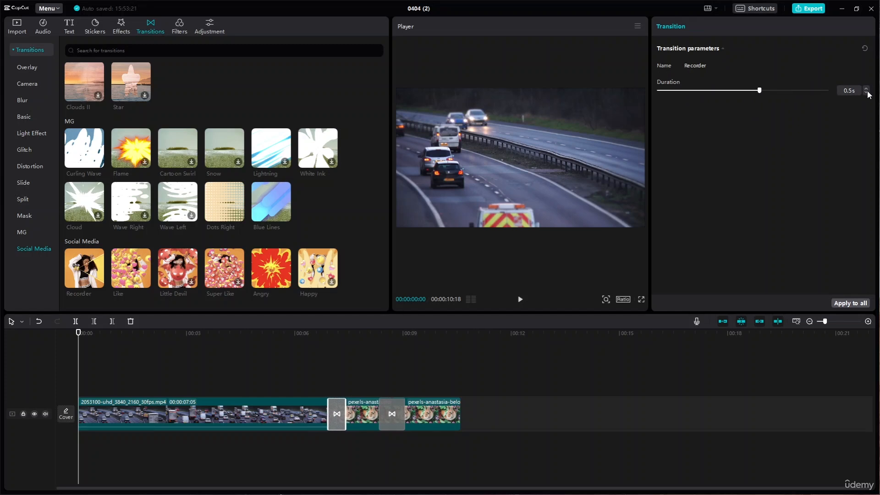
{"action": "left_click", "coordinate": [866, 92]}
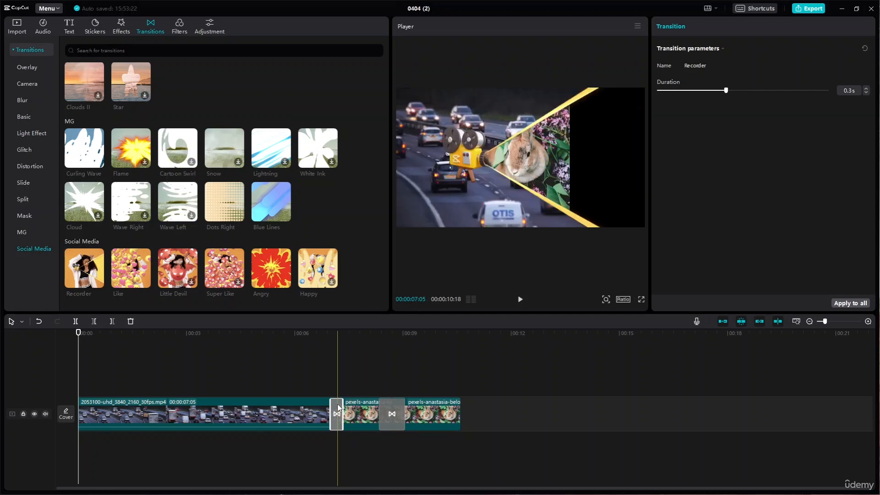
Step: Delete the Recorder transition and the Angry transition from the timeline
{"action": "key", "text": "Delete"}
{"action": "left_click", "coordinate": [390, 413]}
{"action": "key", "text": "Delete"}
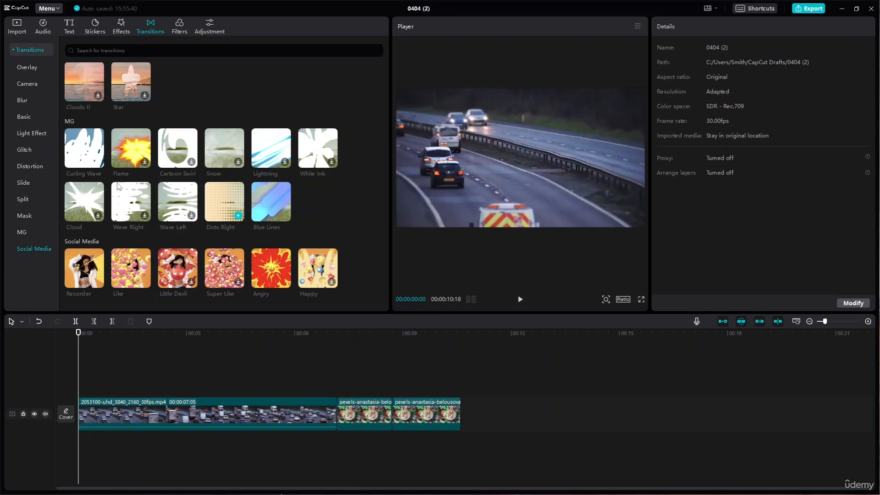
Step: Select the traffic clip, place the playhead about one second in, and examine its In and Out animation presets
{"action": "left_click", "coordinate": [15, 49]}
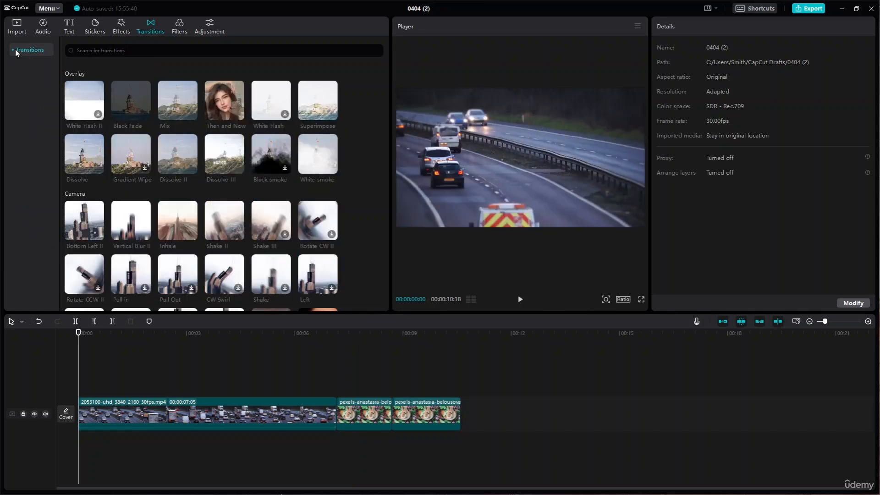
{"action": "left_click", "coordinate": [323, 406]}
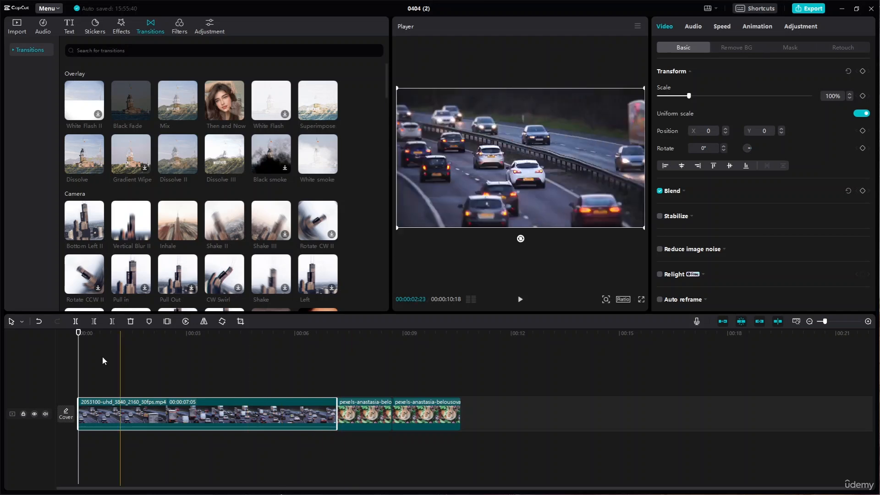
{"action": "left_click_drag", "start_coordinate": [80, 333], "coordinate": [114, 335]}
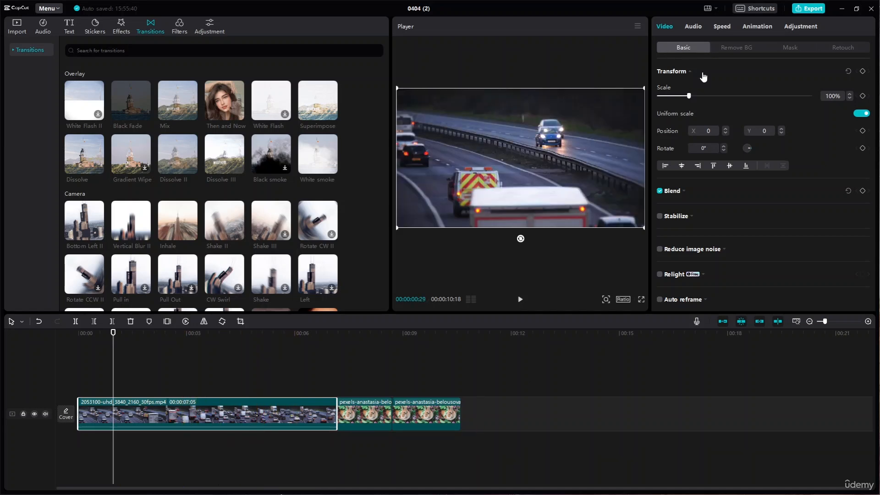
{"action": "left_click", "coordinate": [802, 27]}
{"action": "left_click", "coordinate": [670, 27]}
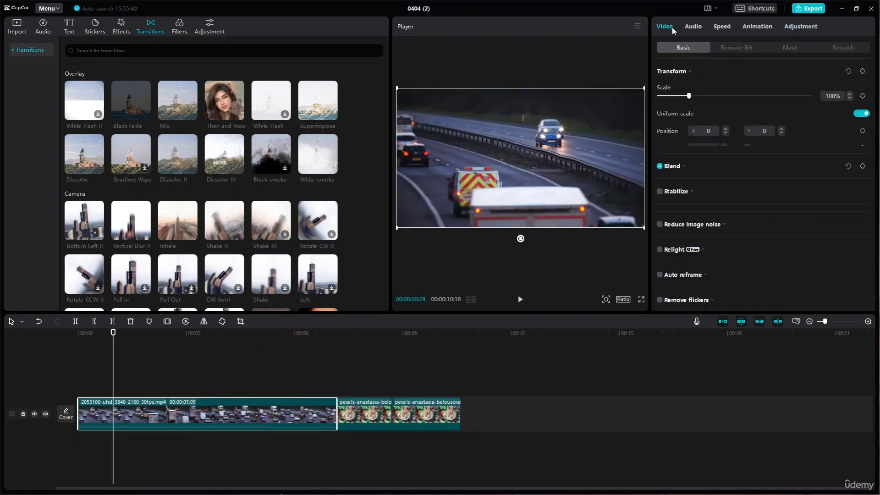
{"action": "left_click", "coordinate": [761, 28]}
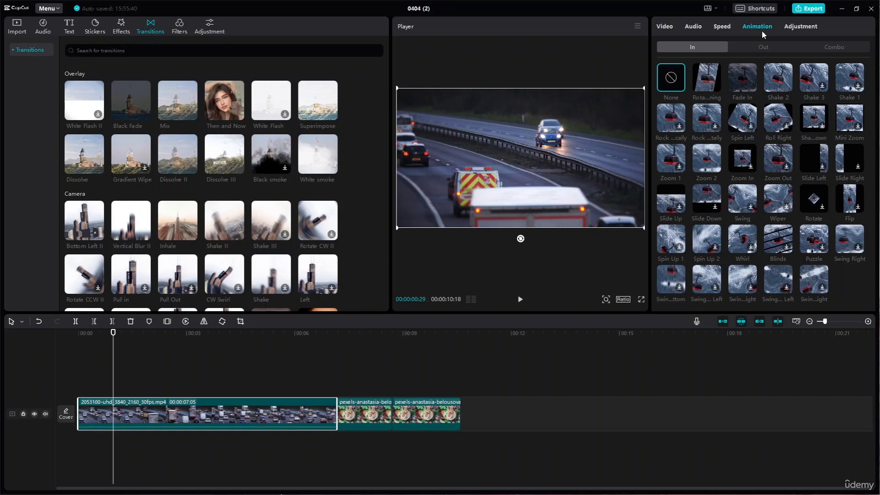
{"action": "left_click", "coordinate": [766, 45]}
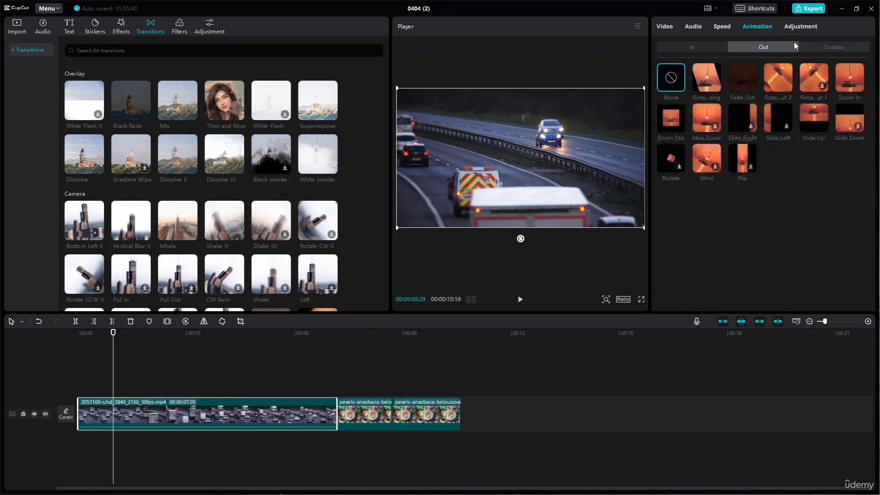
{"action": "left_click", "coordinate": [713, 48]}
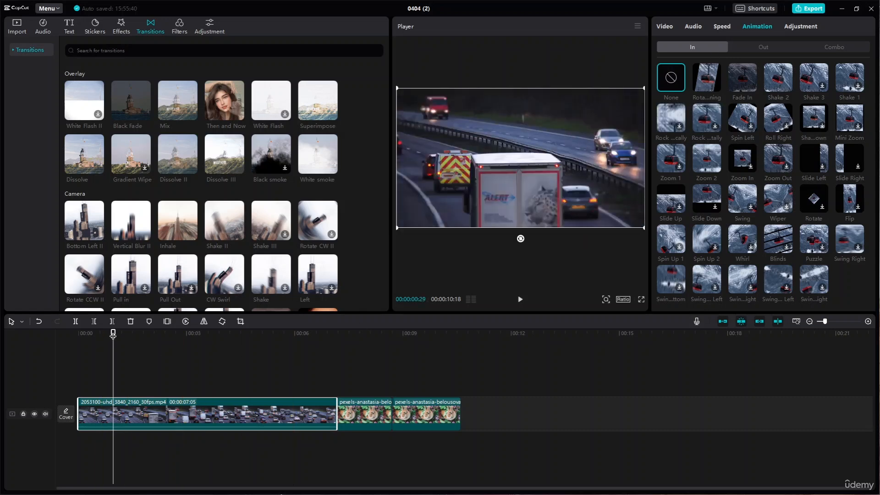
Step: Move the playhead to the start of the traffic clip, apply the Rota...ning In animation and play it
{"action": "left_click_drag", "start_coordinate": [113, 334], "coordinate": [78, 334]}
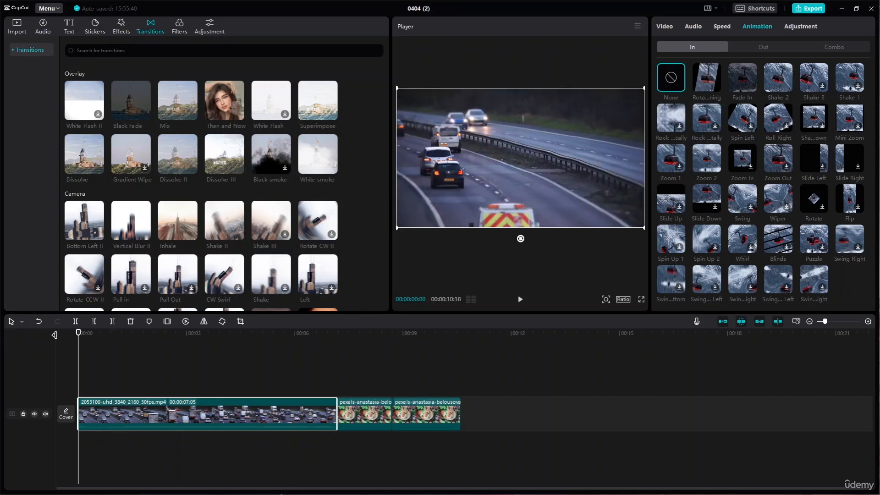
{"action": "left_click", "coordinate": [714, 84]}
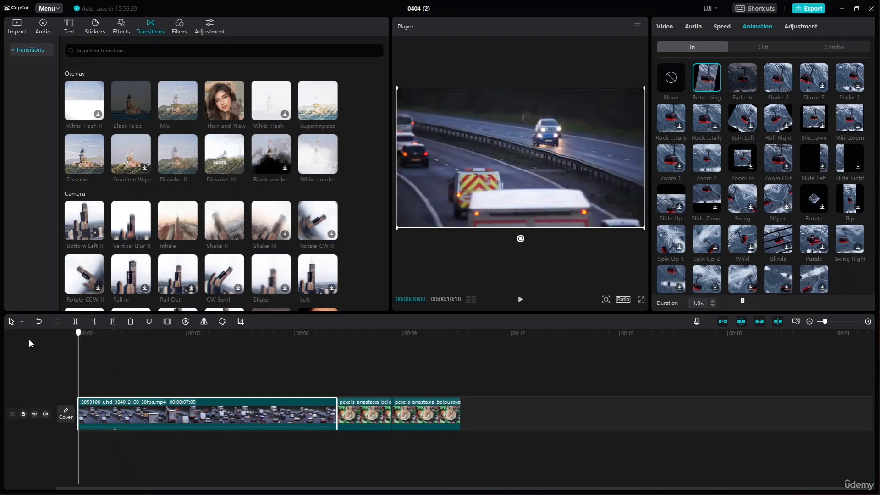
{"action": "left_click", "coordinate": [520, 300]}
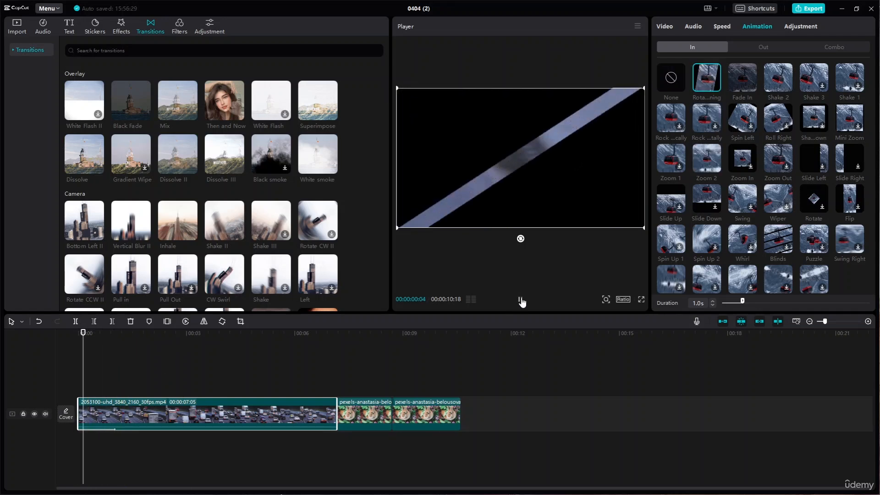
Step: Try the Fade In, Shake 2, Shake 3, Shake 1 and Rock Vertically In animations on the traffic clip
{"action": "left_click", "coordinate": [751, 84]}
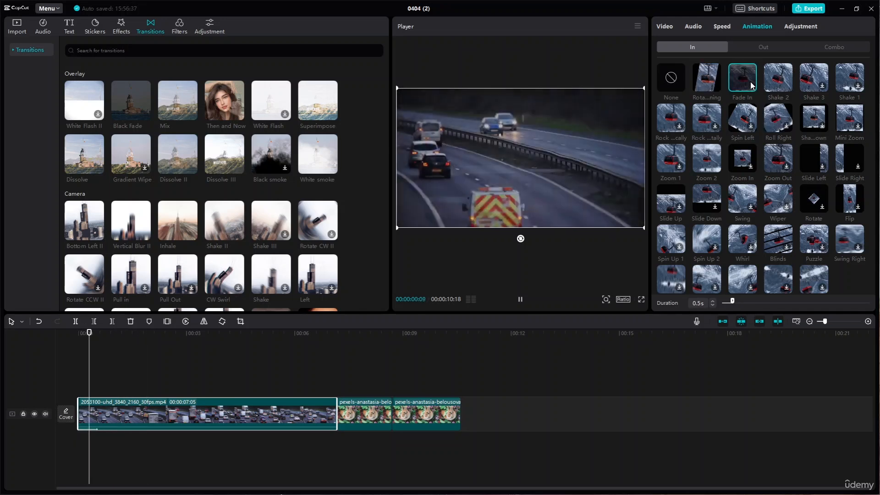
{"action": "left_click", "coordinate": [783, 86]}
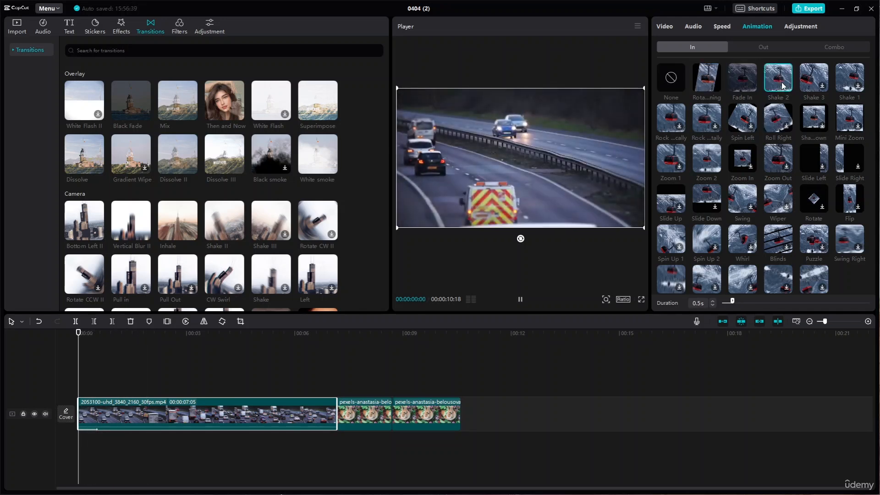
{"action": "left_click", "coordinate": [828, 89]}
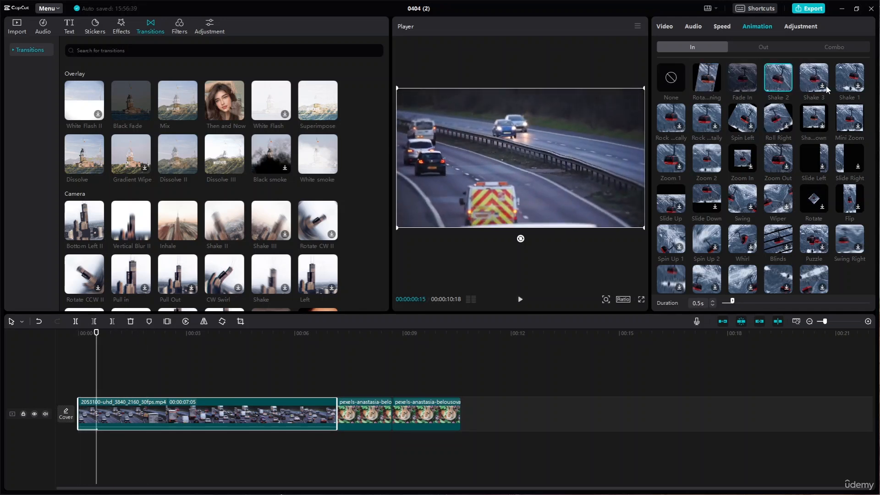
{"action": "left_click", "coordinate": [849, 77]}
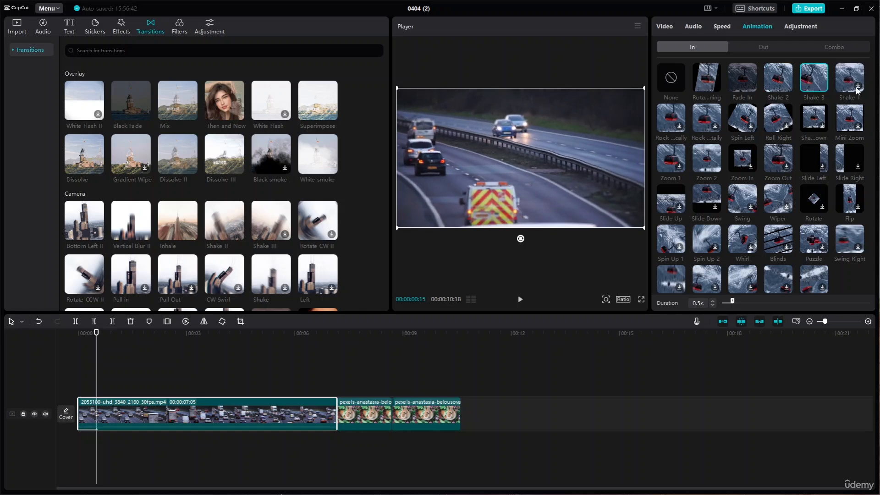
{"action": "left_click", "coordinate": [682, 127]}
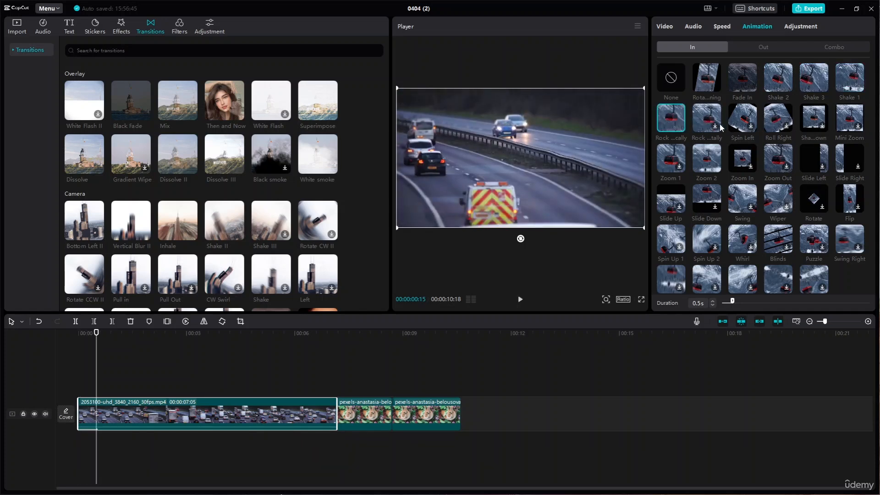
Step: Try the last two swing presets, Slide Down, Swing, Wiper and Rotate as the traffic clip's In animation
{"action": "scroll", "coordinate": [793, 249], "scroll_direction": "down", "scroll_amount": 1}
{"action": "left_click", "coordinate": [825, 275]}
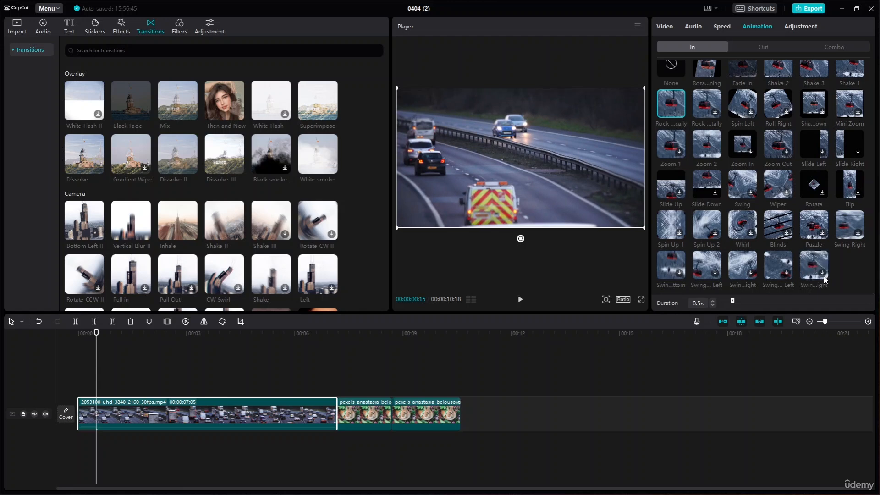
{"action": "left_click", "coordinate": [788, 274]}
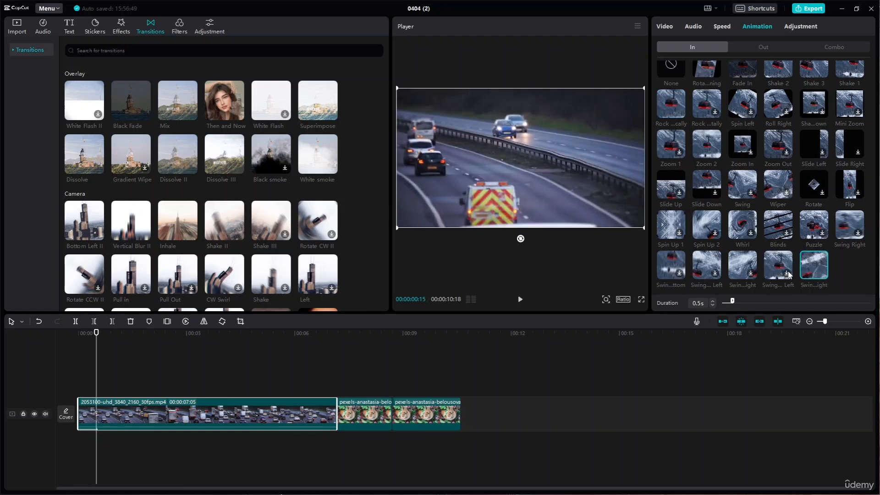
{"action": "left_click", "coordinate": [715, 201]}
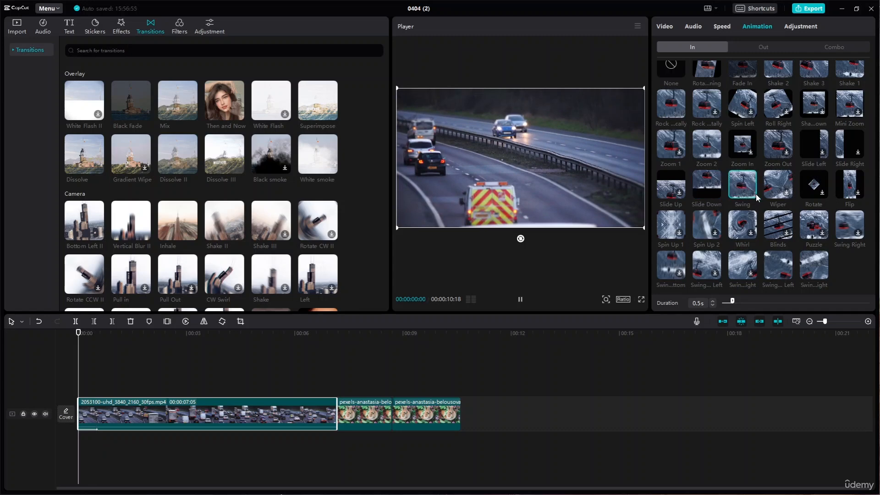
{"action": "left_click", "coordinate": [784, 192]}
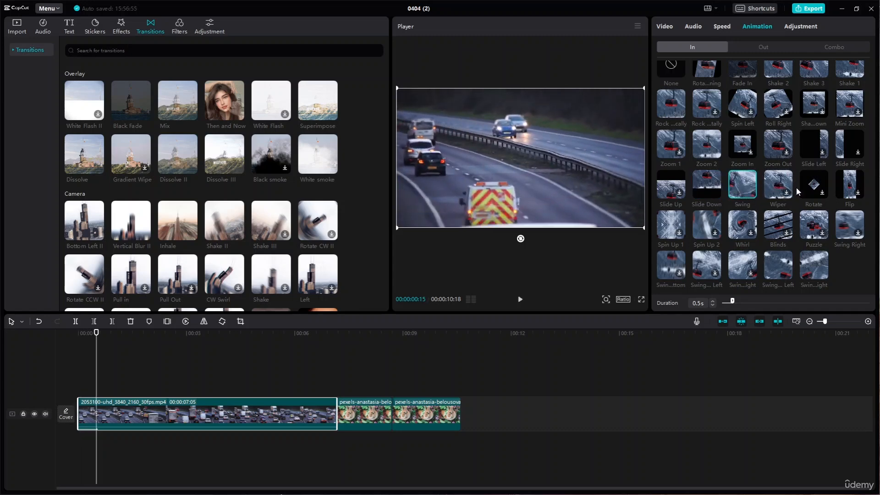
{"action": "left_click", "coordinate": [823, 193]}
Step: Try Roll Right, Spin Left and Flip as the traffic clip's In animation
{"action": "left_click", "coordinate": [784, 116]}
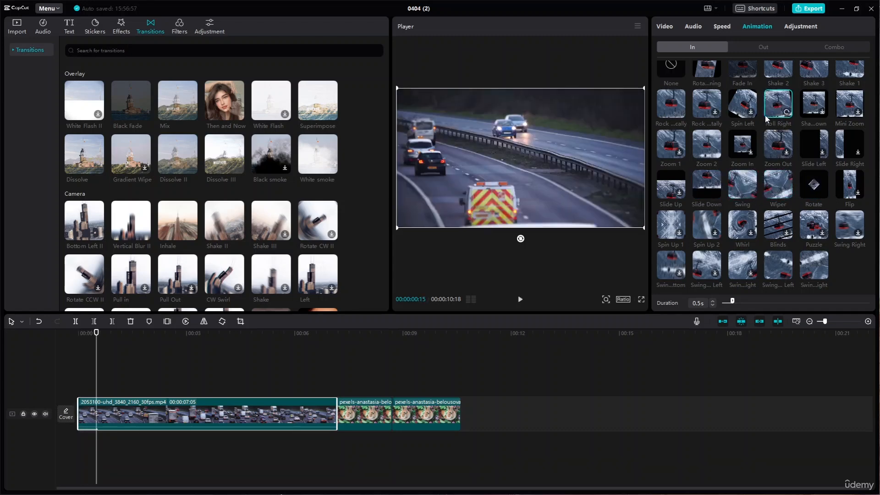
{"action": "left_click", "coordinate": [754, 114]}
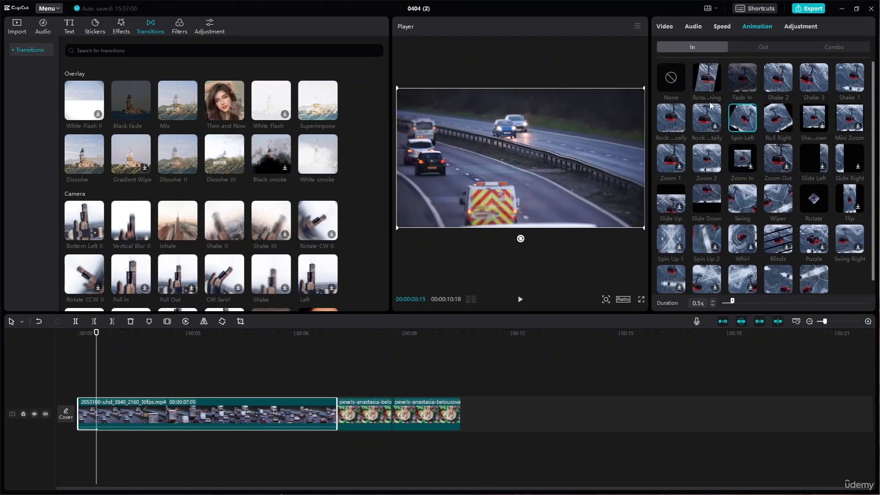
{"action": "left_click", "coordinate": [853, 193]}
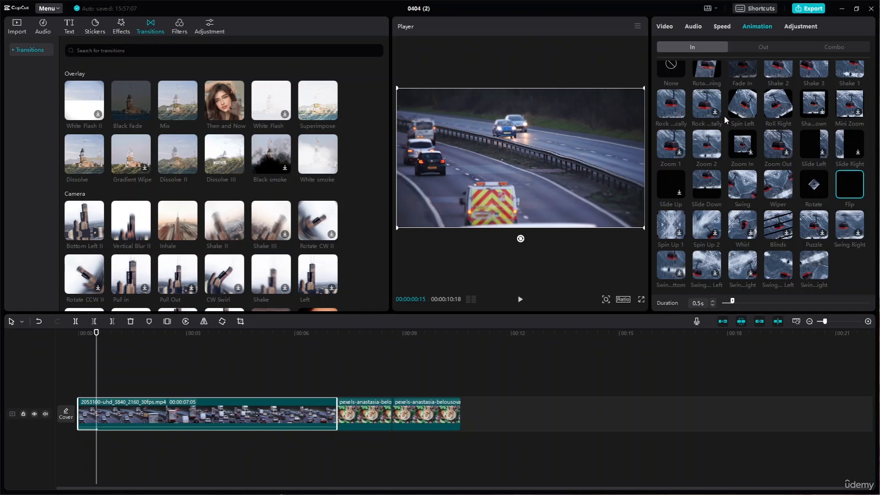
{"action": "scroll", "coordinate": [725, 117], "scroll_direction": "up", "scroll_amount": 1}
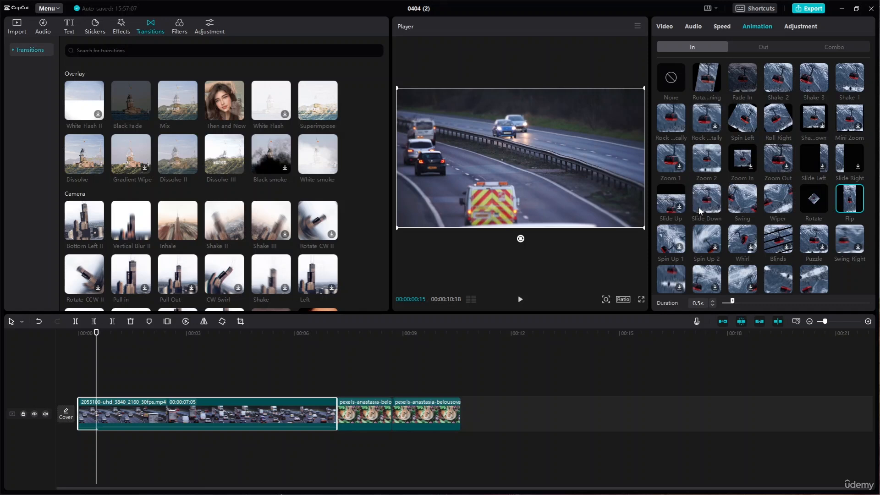
Step: Try the Out animations Rota...sing, Fade Out, Rotate Out 2, Rotate Out 1, Zoom In and Zoom Out on the traffic clip
{"action": "left_click", "coordinate": [765, 47]}
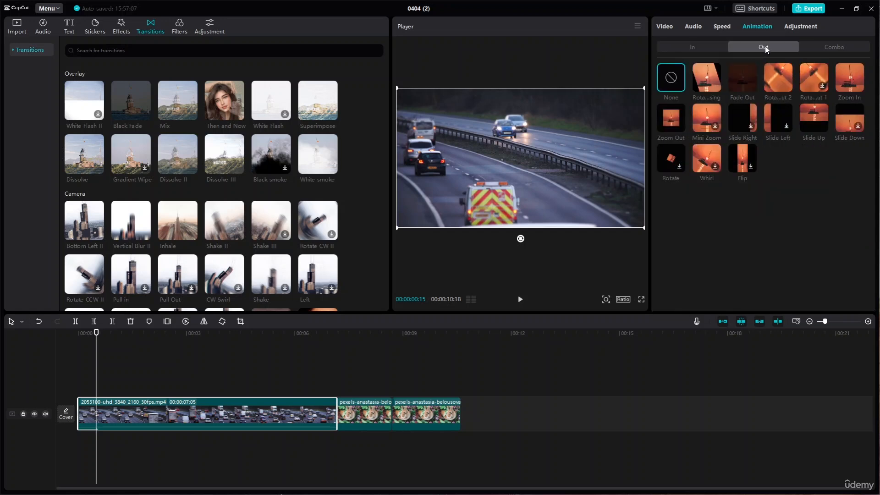
{"action": "left_click", "coordinate": [717, 87]}
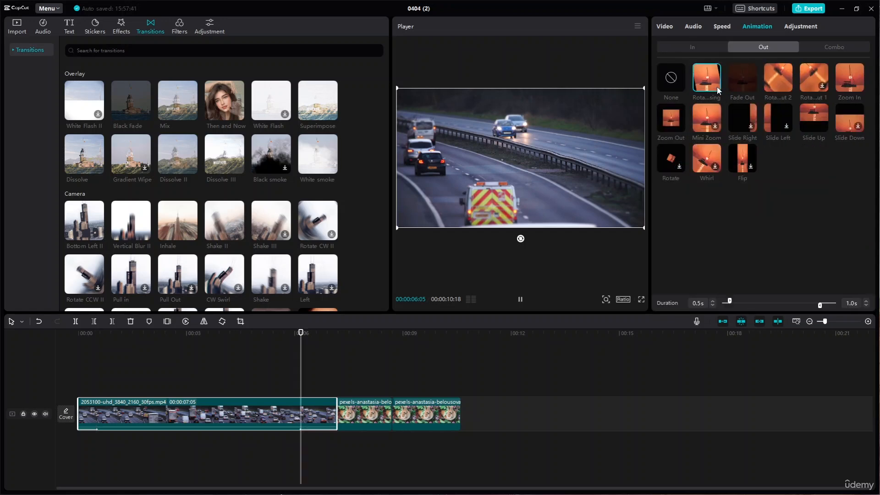
{"action": "left_click", "coordinate": [748, 76]}
{"action": "left_click", "coordinate": [772, 76]}
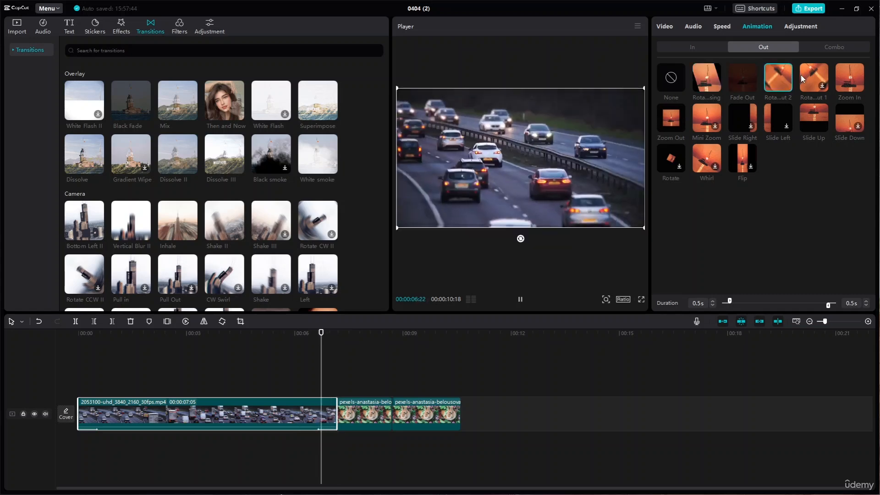
{"action": "left_click", "coordinate": [810, 73]}
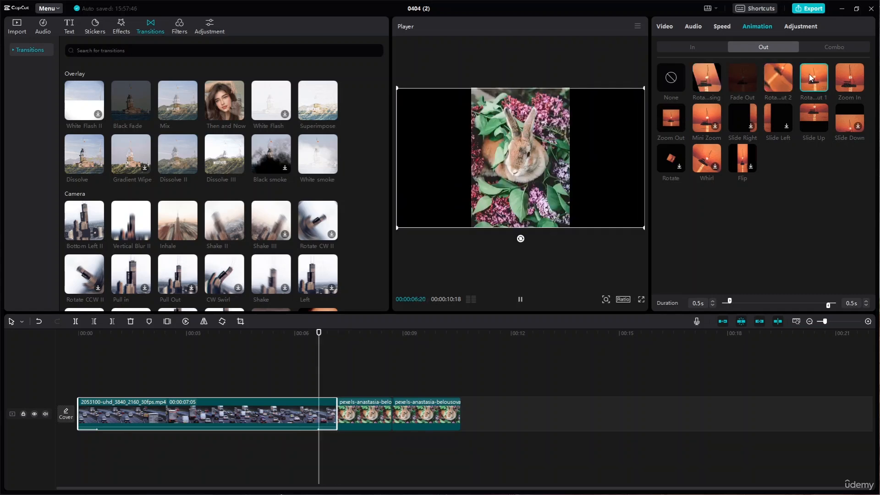
{"action": "left_click", "coordinate": [848, 76]}
{"action": "left_click", "coordinate": [667, 122]}
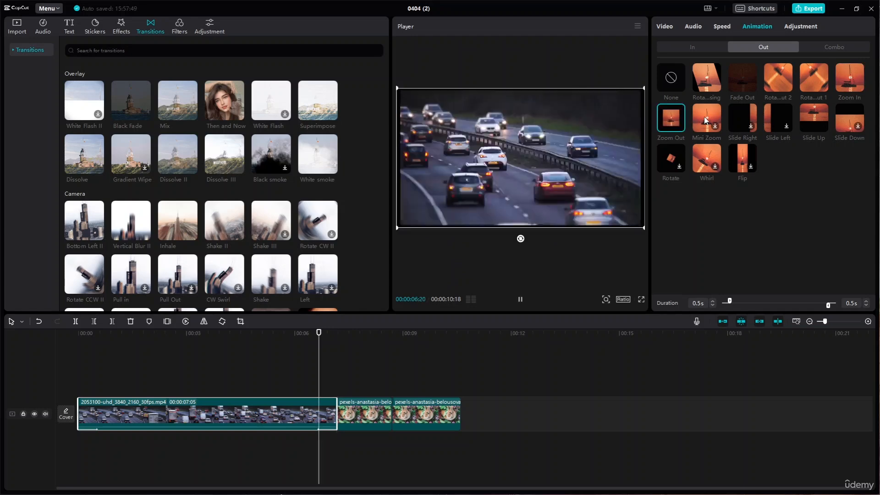
Step: Try Mini Zoom, Slide Right, Slide Left, Slide Up and Slide Down as the traffic clip's Out animation
{"action": "left_click", "coordinate": [705, 117]}
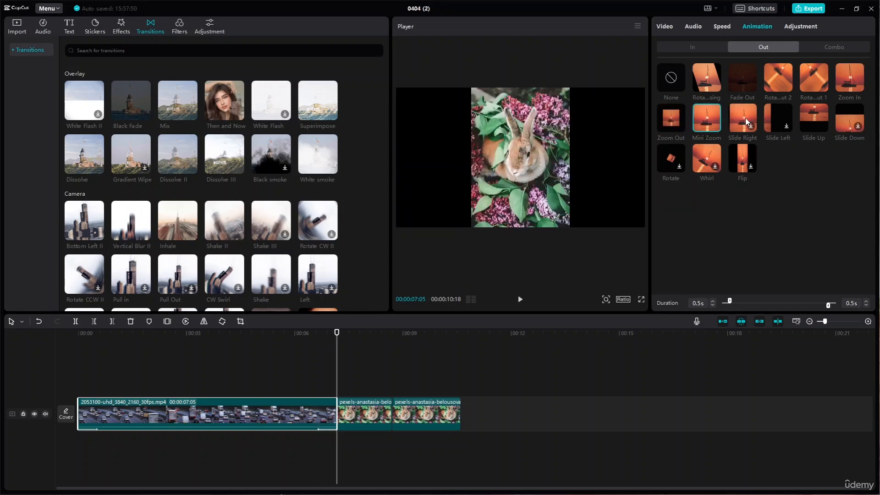
{"action": "left_click", "coordinate": [744, 117]}
{"action": "left_click", "coordinate": [771, 115]}
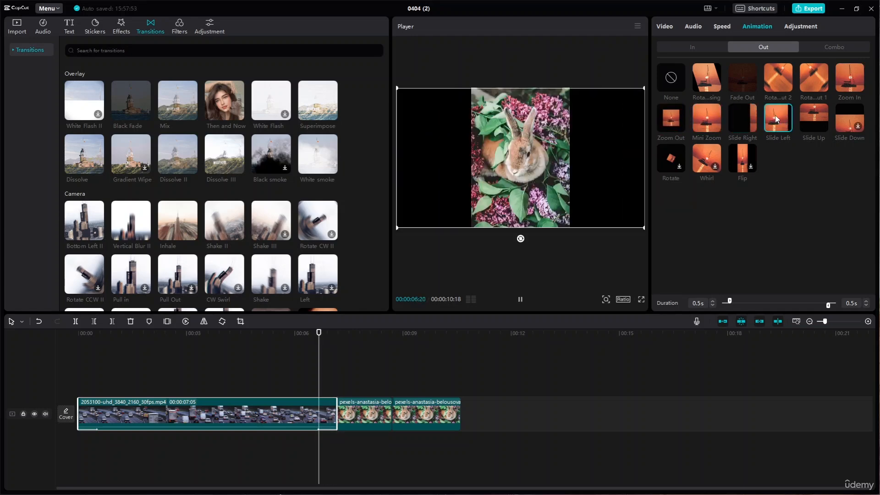
{"action": "left_click", "coordinate": [814, 117]}
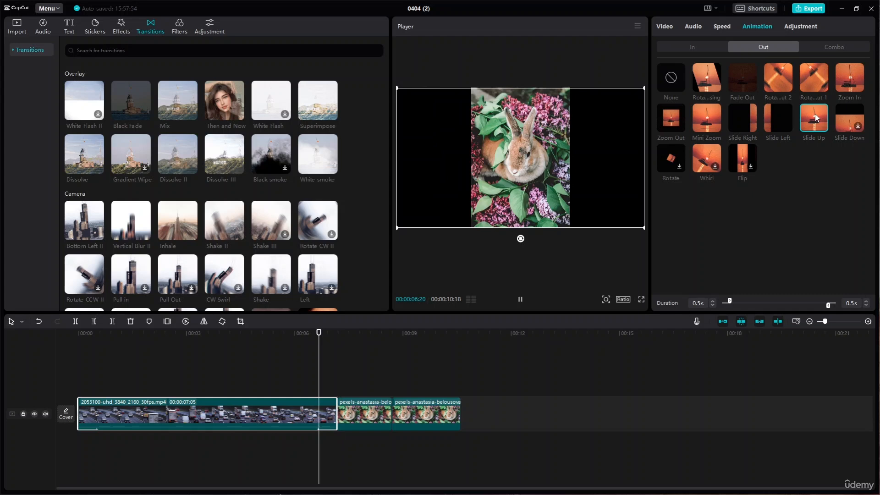
{"action": "left_click", "coordinate": [849, 112]}
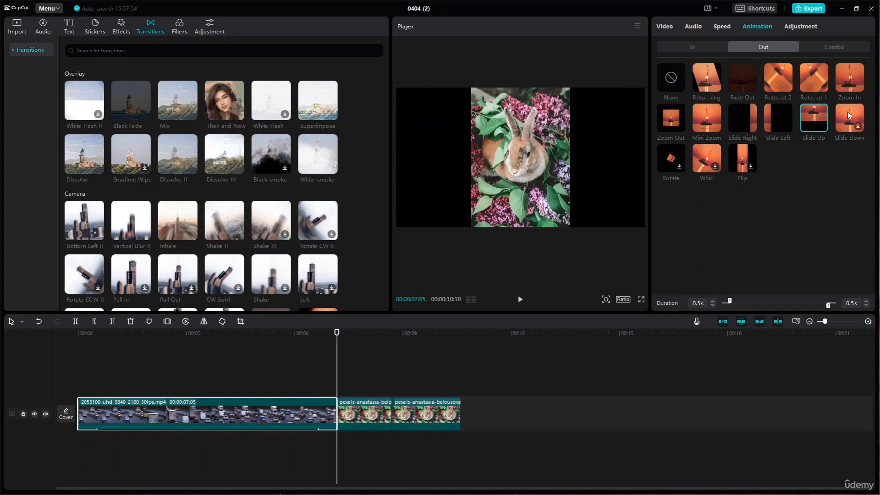
Step: Try Rotate, Whirl and Flip as the traffic clip's Out animation
{"action": "left_click", "coordinate": [675, 150]}
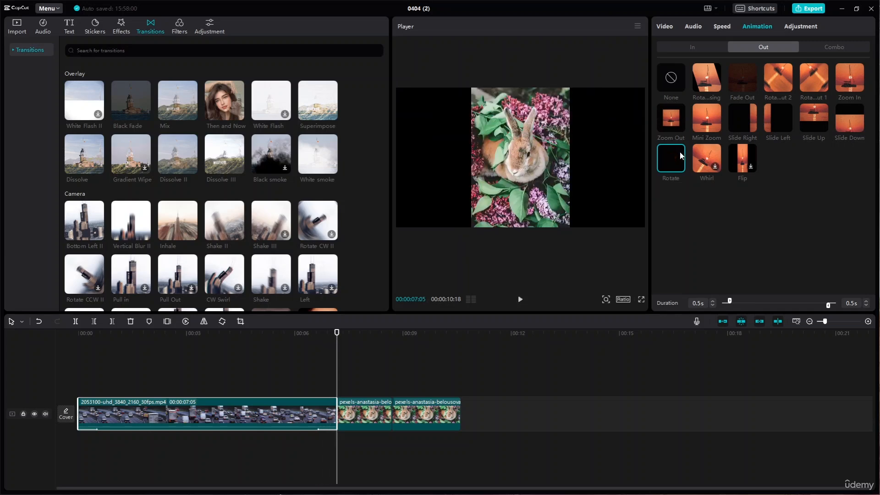
{"action": "left_click", "coordinate": [706, 151]}
{"action": "left_click", "coordinate": [746, 155]}
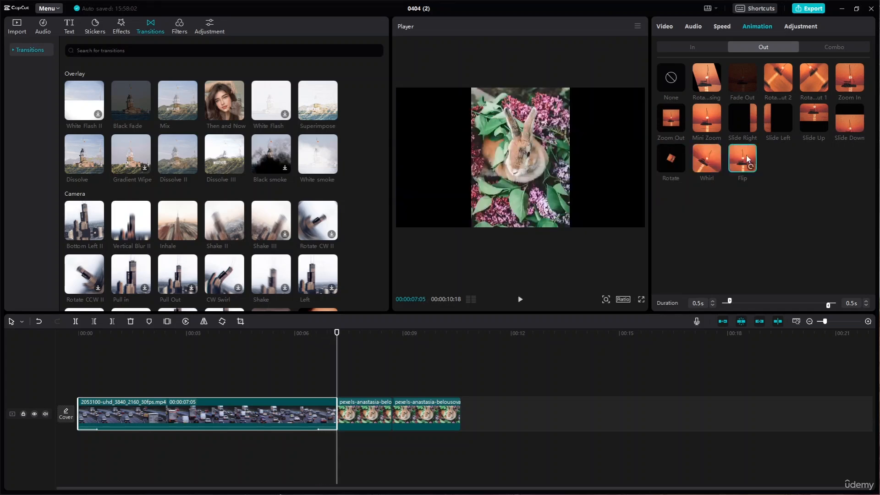
Step: Return to the In presets and apply the Rota...ning animation to the traffic clip in place of Flip
{"action": "left_click", "coordinate": [712, 47]}
{"action": "left_click", "coordinate": [736, 49]}
{"action": "left_click", "coordinate": [726, 48]}
{"action": "left_click", "coordinate": [746, 49]}
{"action": "left_click", "coordinate": [698, 49]}
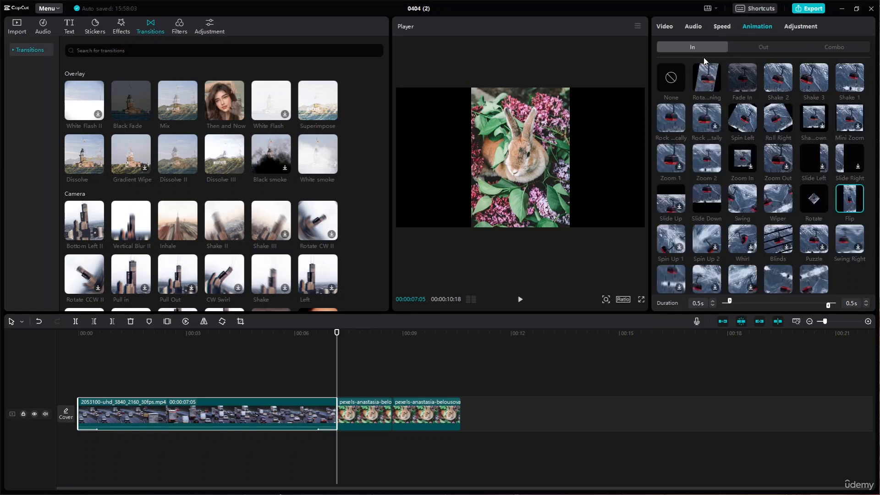
{"action": "left_click", "coordinate": [705, 71]}
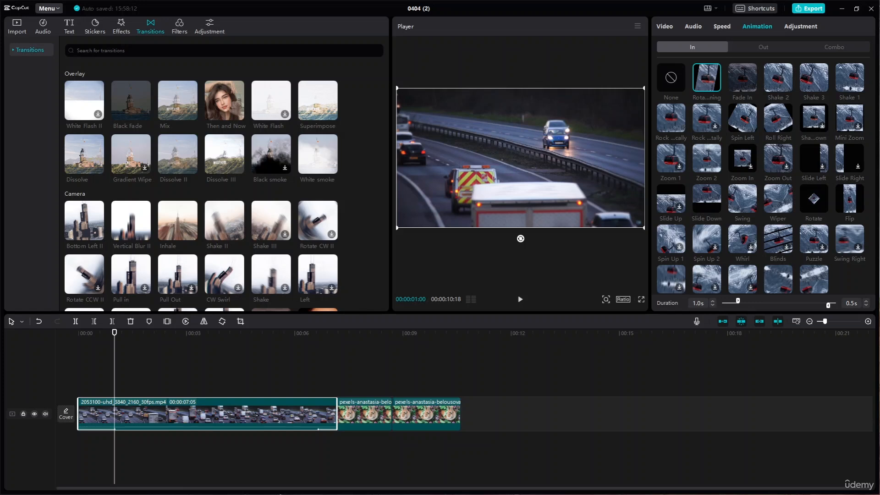
Step: Set the duration of the traffic clip's In animation to 2.0 s
{"action": "left_click", "coordinate": [712, 301]}
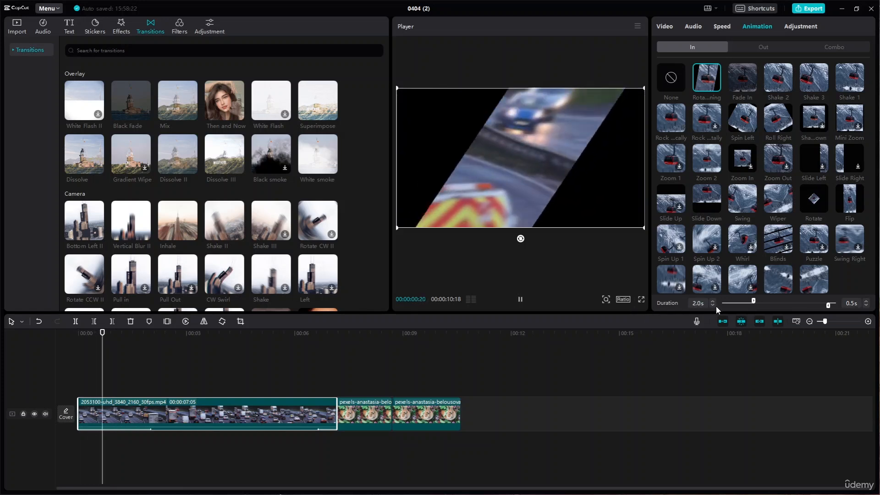
{"action": "left_click", "coordinate": [712, 300]}
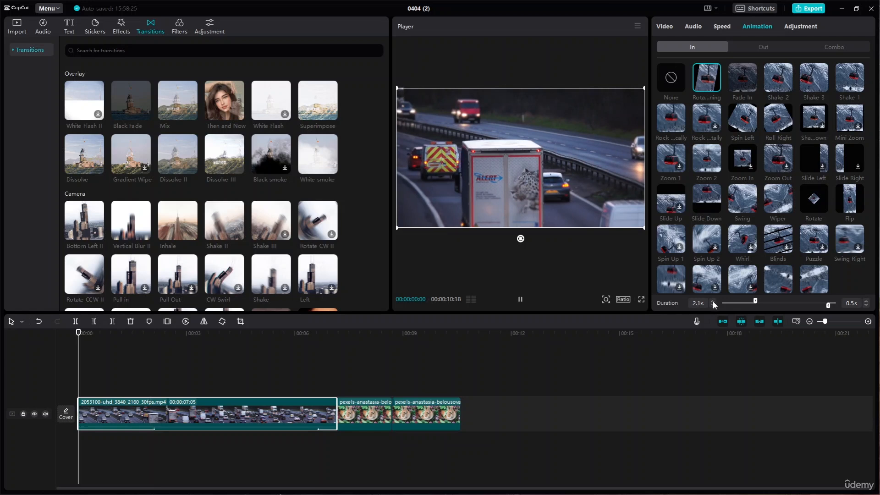
{"action": "left_click", "coordinate": [713, 305]}
{"action": "left_click", "coordinate": [712, 306]}
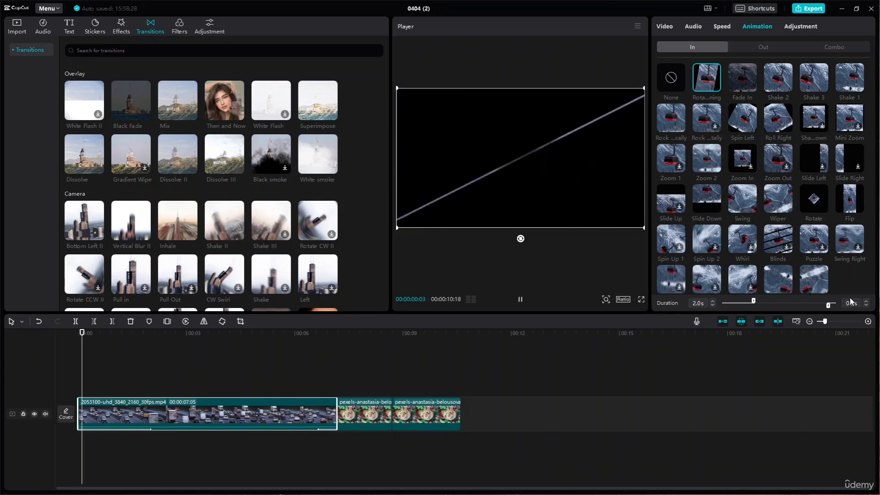
Step: Remove the Flip Out animation from the traffic clip and return to its In animation settings
{"action": "left_click", "coordinate": [768, 49]}
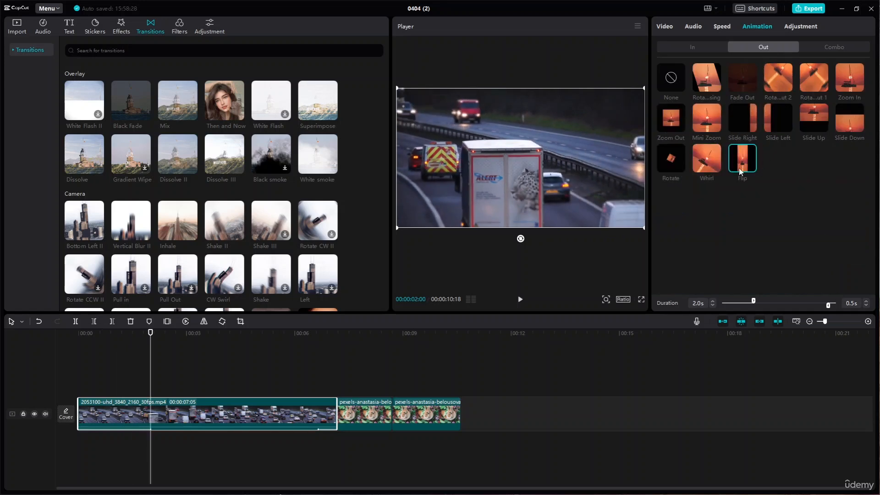
{"action": "left_click", "coordinate": [676, 79]}
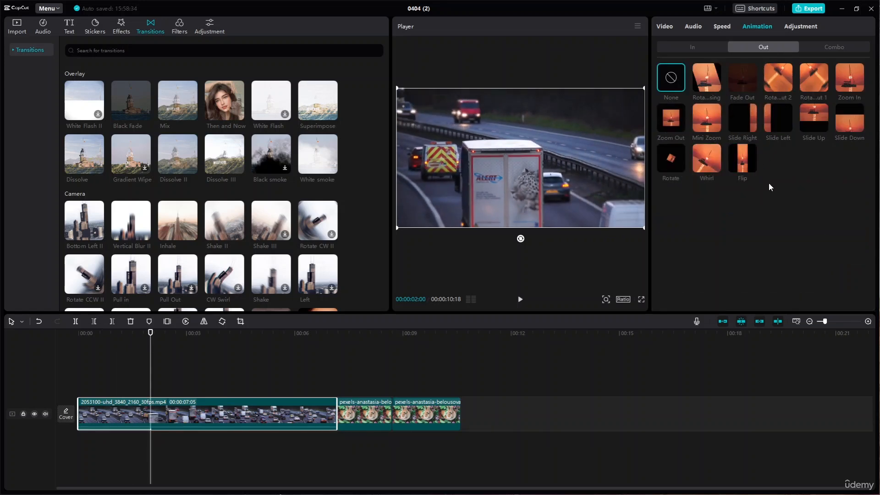
{"action": "left_click", "coordinate": [696, 48]}
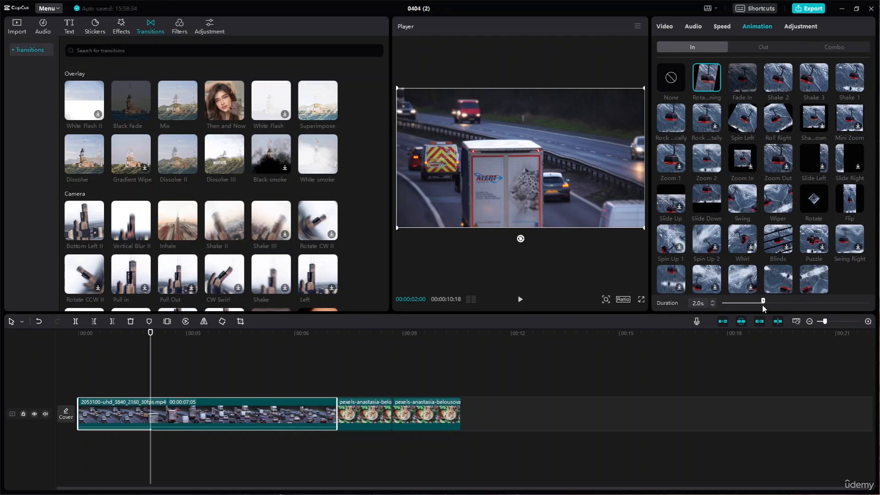
Step: Set the traffic clip's In animation to 1.5 s and add a Slide Left Out animation lasting 1.0 s
{"action": "left_click_drag", "start_coordinate": [763, 302], "coordinate": [754, 304]}
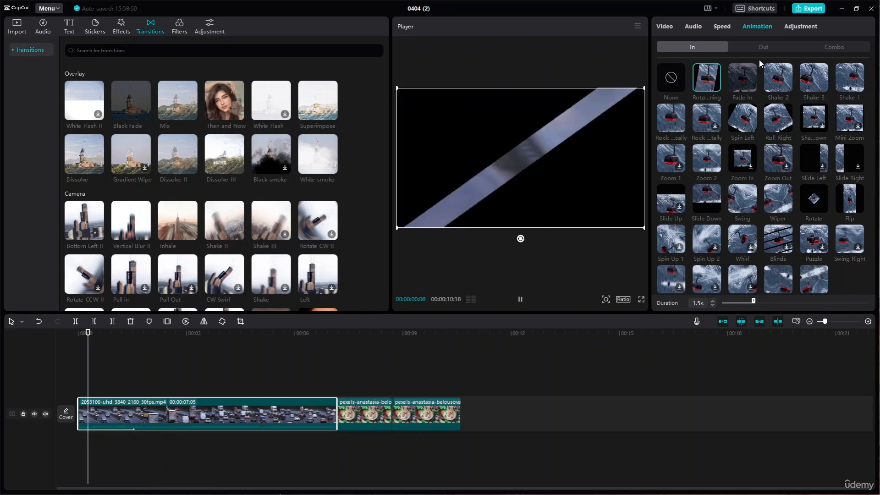
{"action": "left_click", "coordinate": [775, 48]}
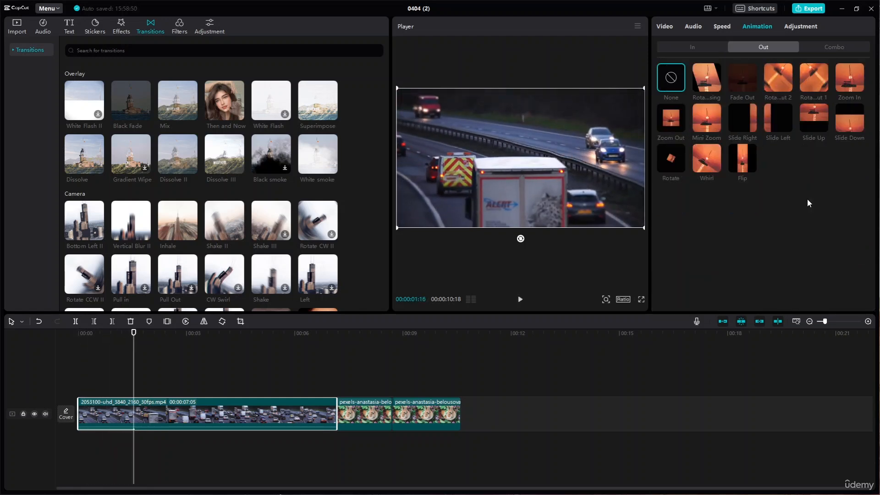
{"action": "left_click", "coordinate": [782, 120]}
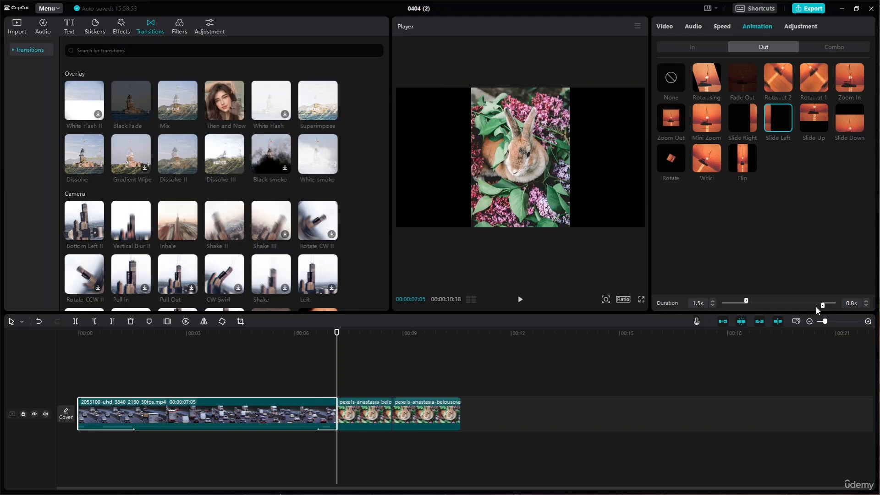
{"action": "left_click_drag", "start_coordinate": [820, 305], "coordinate": [821, 306]}
{"action": "left_click", "coordinate": [708, 48]}
{"action": "left_click", "coordinate": [743, 48]}
{"action": "left_click", "coordinate": [708, 49]}
{"action": "left_click", "coordinate": [743, 48]}
Step: Try Zoom Out, Slide Right, Whirl, Slide Up, Mini Zoom and Swing Right as the traffic clip's In animation
{"action": "left_click", "coordinate": [711, 50]}
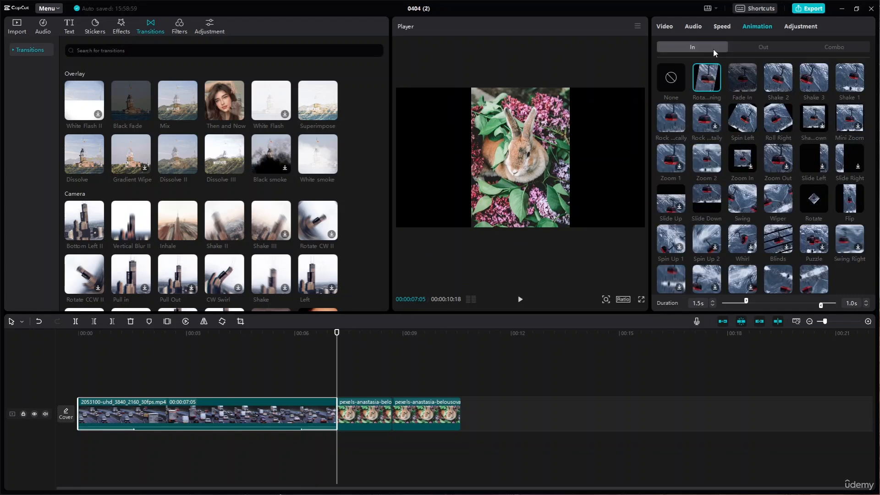
{"action": "left_click", "coordinate": [788, 173]}
{"action": "left_click", "coordinate": [843, 155]}
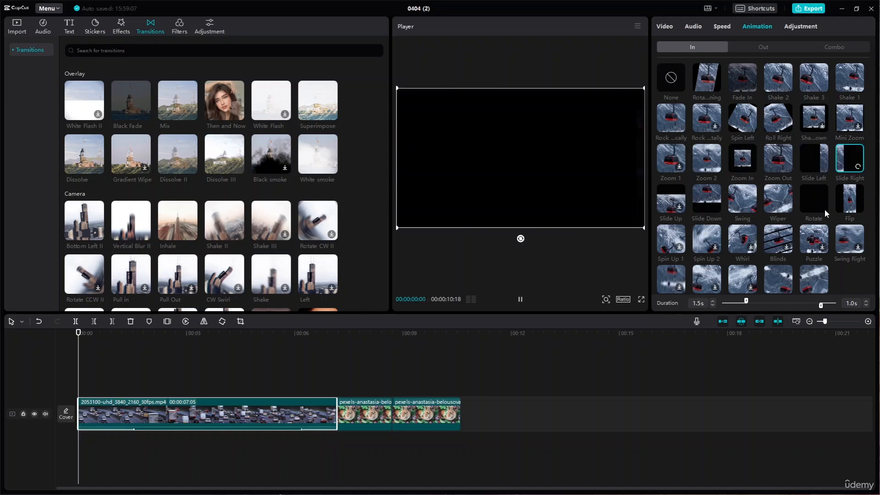
{"action": "left_click", "coordinate": [741, 238]}
{"action": "left_click", "coordinate": [669, 201]}
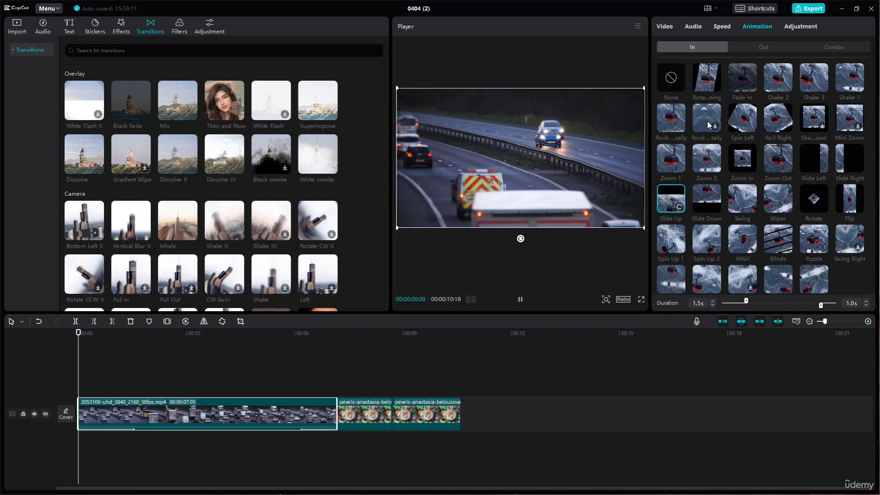
{"action": "left_click", "coordinate": [850, 118]}
{"action": "scroll", "coordinate": [850, 229], "scroll_direction": "down", "scroll_amount": 1}
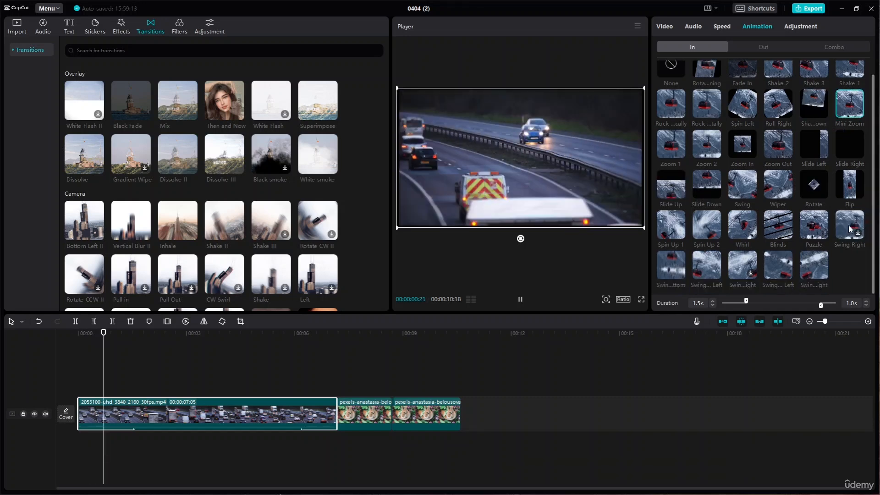
{"action": "left_click", "coordinate": [851, 229]}
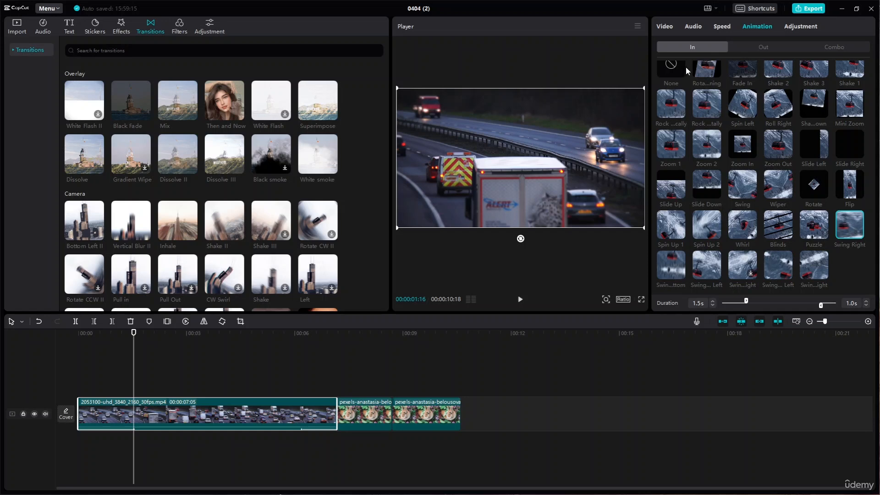
Step: Remove the traffic clip's Out animation and apply the Slid...wave Combo animation to the clip
{"action": "left_click", "coordinate": [757, 48]}
{"action": "left_click", "coordinate": [673, 78]}
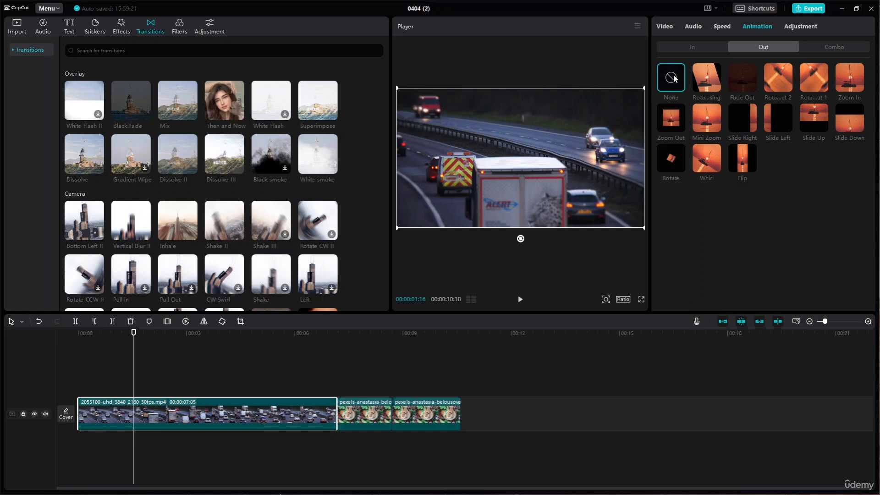
{"action": "left_click", "coordinate": [835, 47]}
{"action": "scroll", "coordinate": [751, 236], "scroll_direction": "down", "scroll_amount": 3}
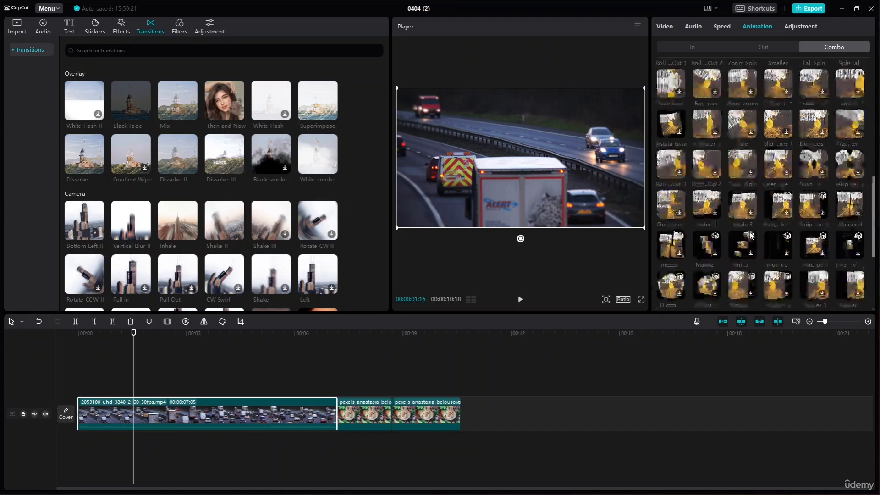
{"action": "scroll", "coordinate": [750, 235], "scroll_direction": "up", "scroll_amount": 3}
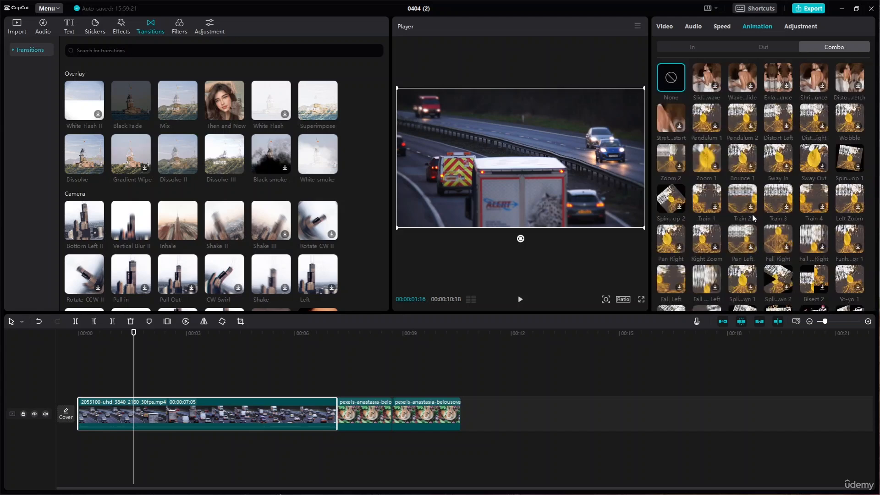
{"action": "left_click", "coordinate": [712, 92]}
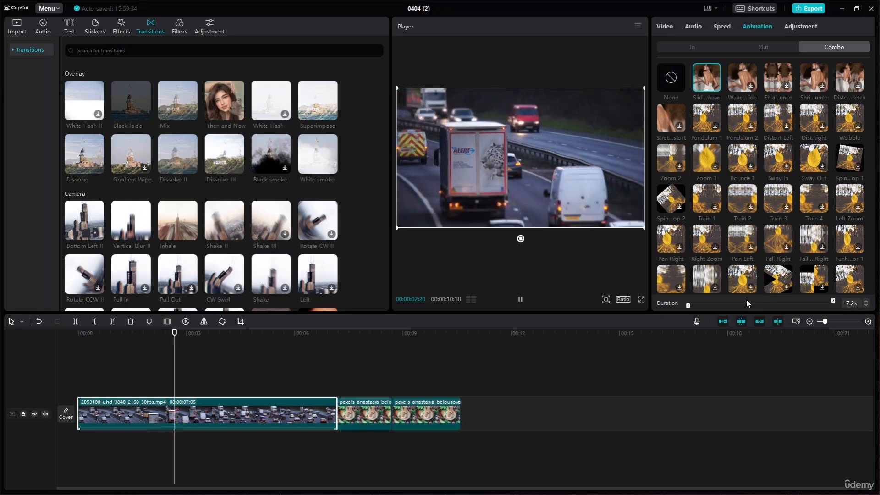
Step: Trim the end of the traffic clip to about 3.3 s and play it from the start
{"action": "left_click_drag", "start_coordinate": [337, 419], "coordinate": [195, 421]}
{"action": "left_click_drag", "start_coordinate": [209, 332], "coordinate": [50, 360]}
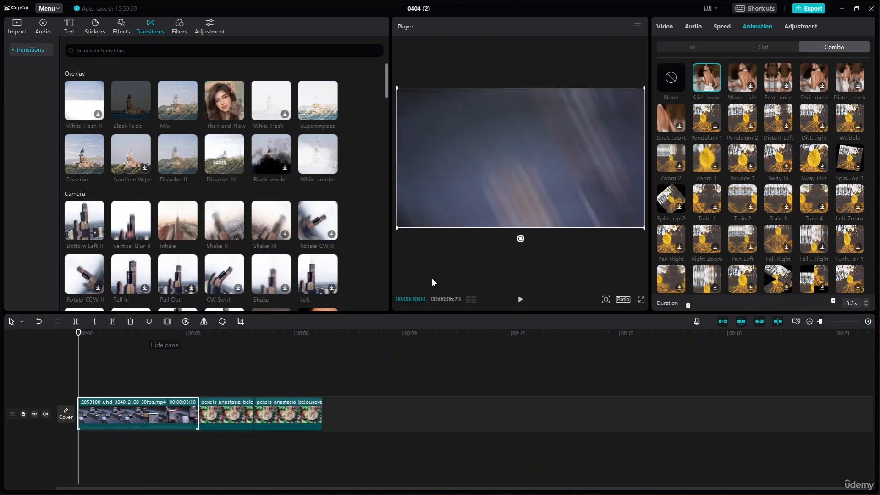
{"action": "left_click", "coordinate": [525, 302]}
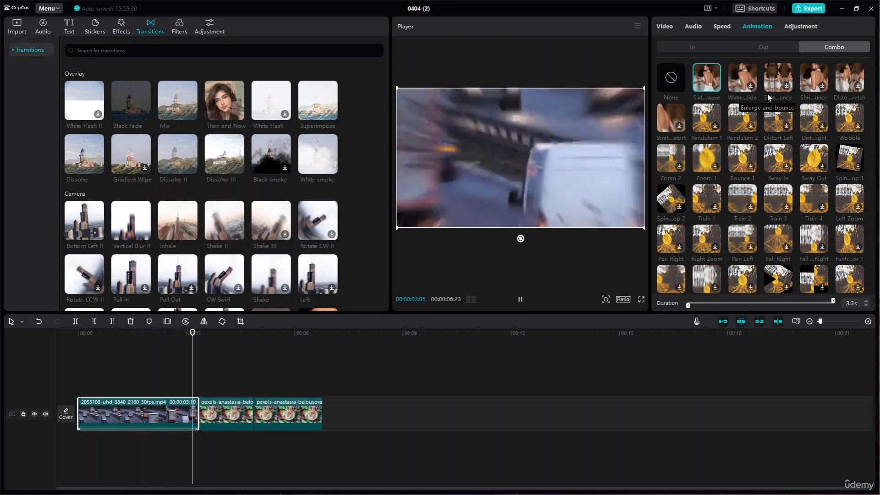
Step: Apply the Wave...lide Combo animation, trim the traffic clip's end to about 2.1 s and play it from the start
{"action": "left_click", "coordinate": [743, 76]}
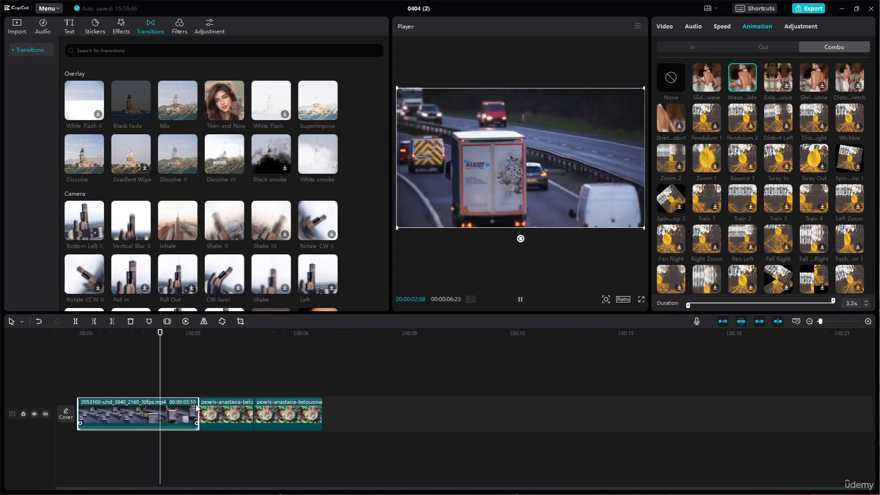
{"action": "left_click_drag", "start_coordinate": [198, 408], "coordinate": [154, 407]}
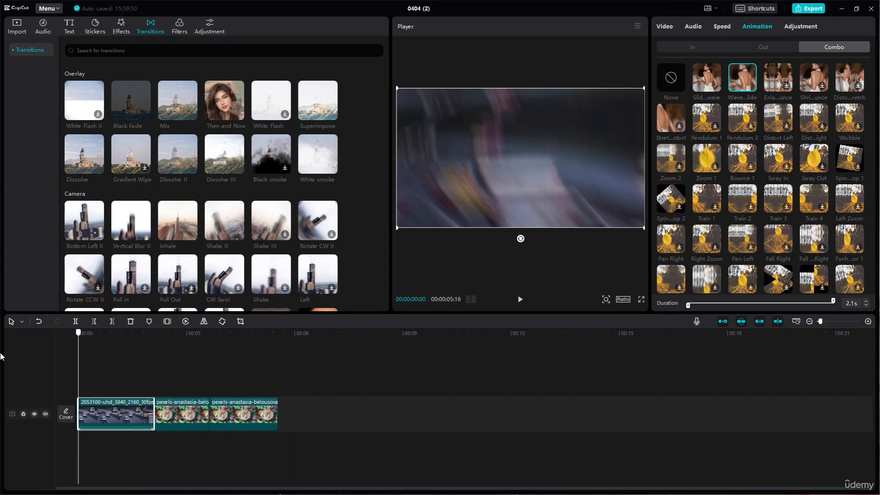
{"action": "left_click", "coordinate": [519, 300]}
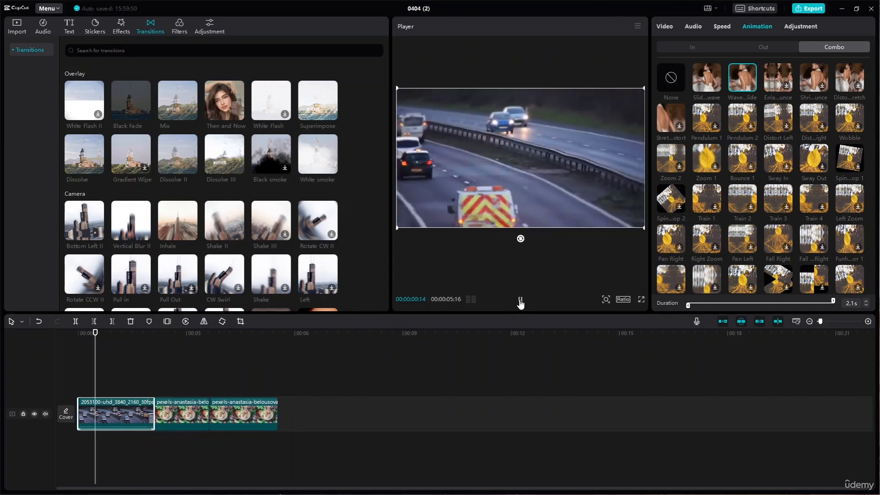
Step: Try Pendulum 2, Train 3, Spin...op 2, 3D card 1 and 3D card 2 as the traffic clip's Combo animation
{"action": "left_click", "coordinate": [736, 125]}
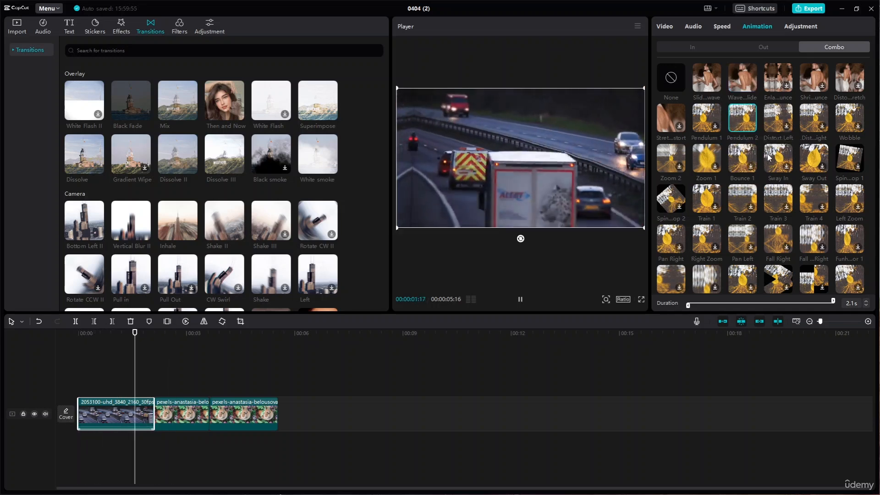
{"action": "left_click", "coordinate": [773, 195]}
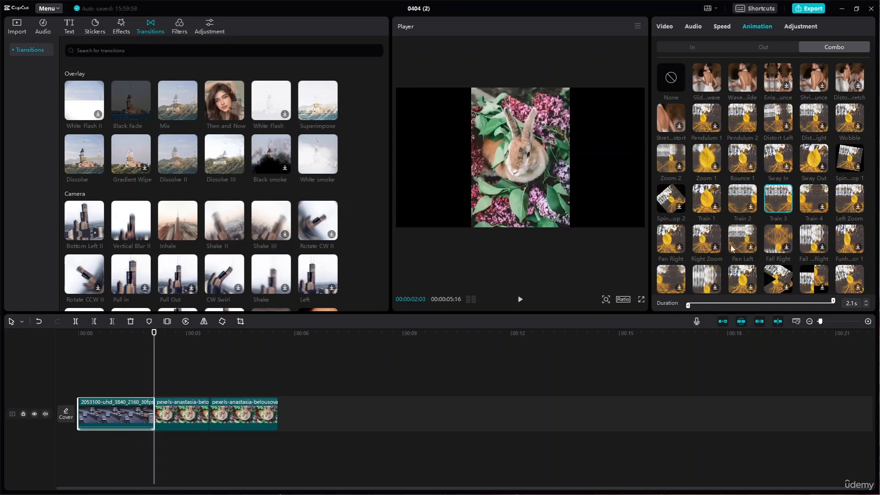
{"action": "left_click", "coordinate": [664, 210]}
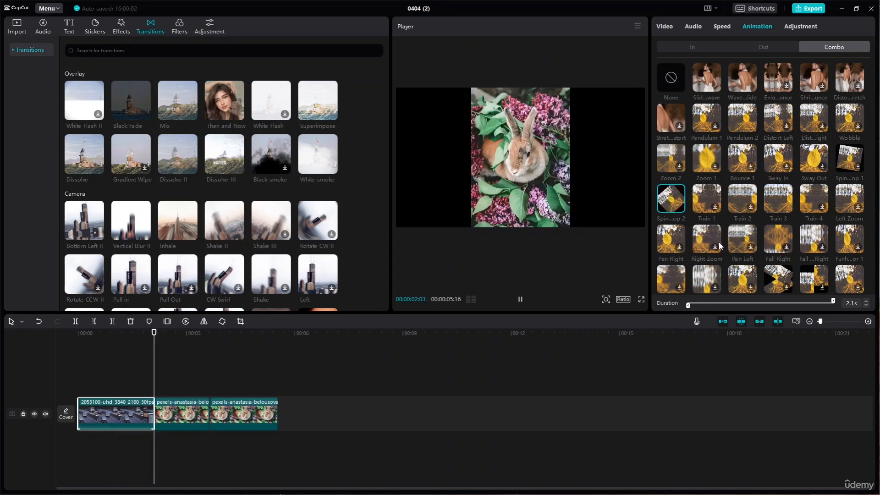
{"action": "scroll", "coordinate": [781, 218], "scroll_direction": "down", "scroll_amount": 3}
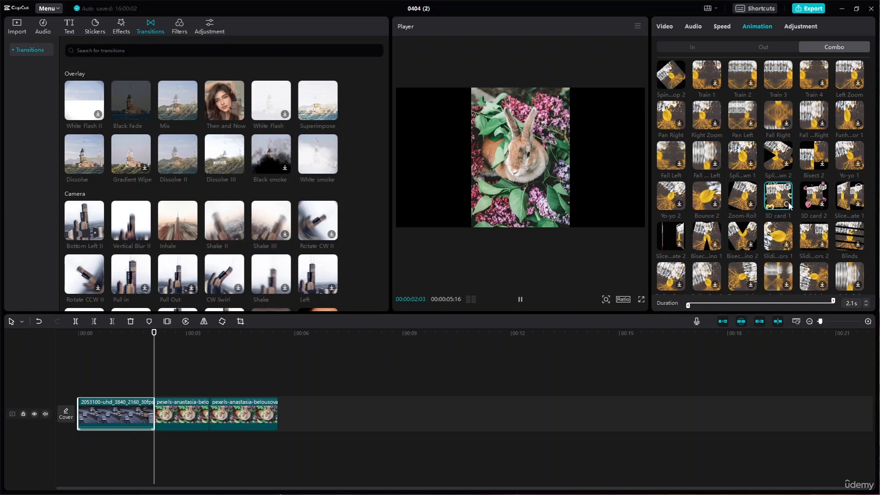
{"action": "left_click", "coordinate": [789, 206]}
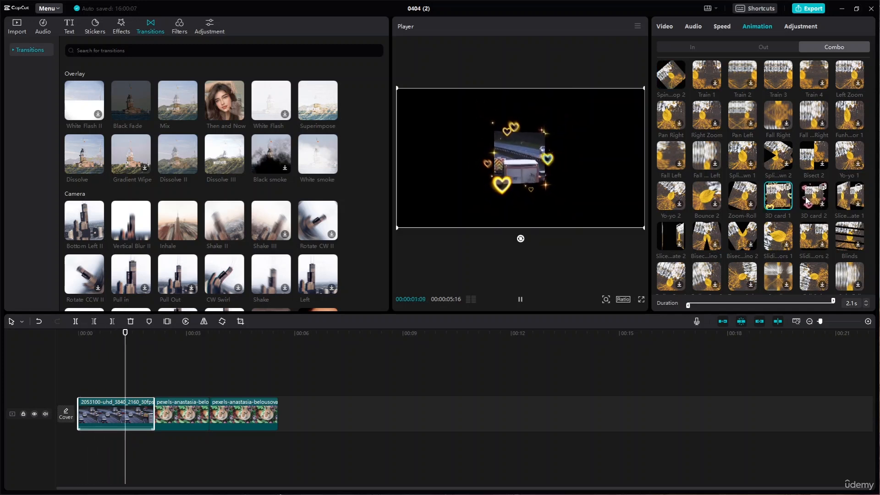
{"action": "left_click", "coordinate": [806, 200]}
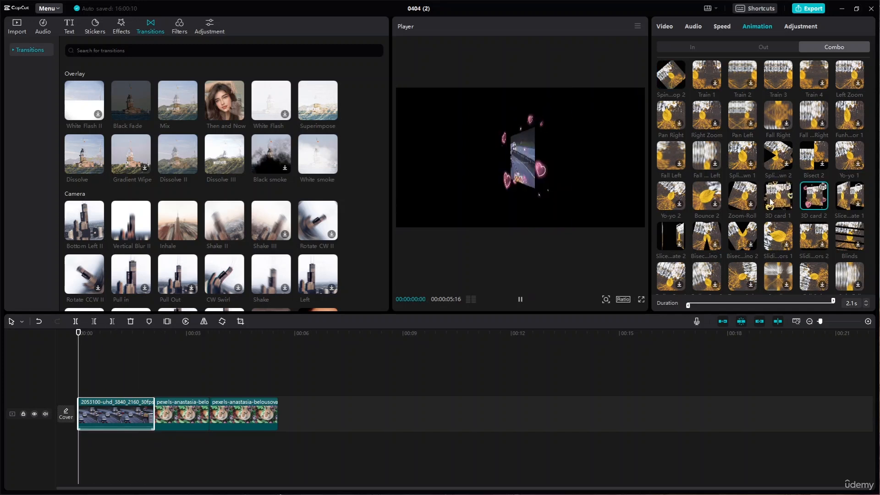
Step: Try the Bisec...ino 1, Slidi...ors 2, Slice...ate 1 and Yo-yo 1 Combo animations on the traffic clip
{"action": "left_click", "coordinate": [696, 240]}
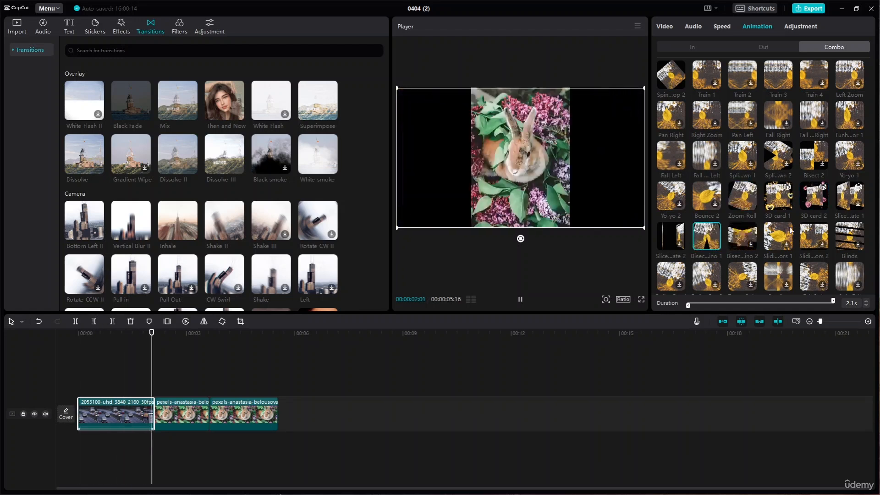
{"action": "left_click", "coordinate": [814, 236]}
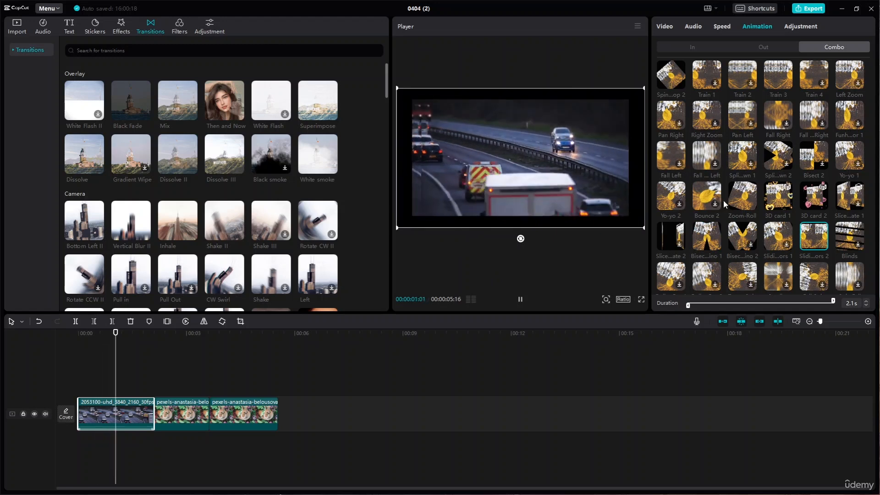
{"action": "left_click", "coordinate": [849, 195]}
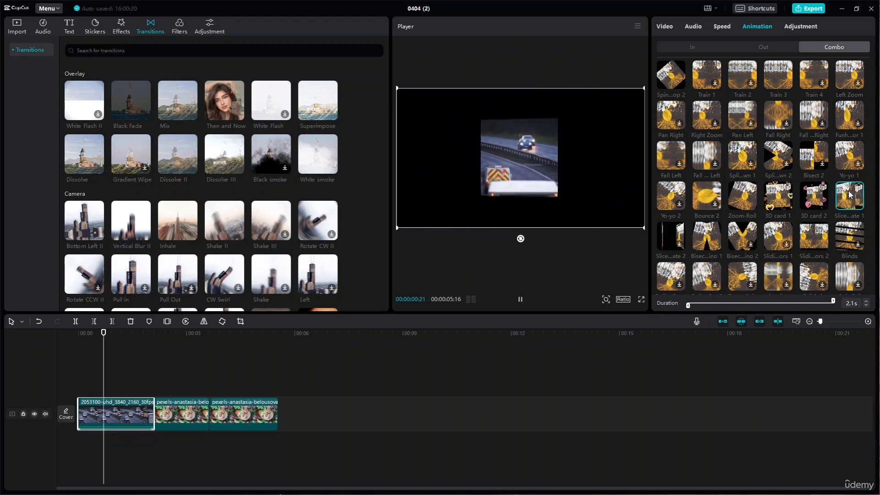
{"action": "left_click", "coordinate": [847, 160]}
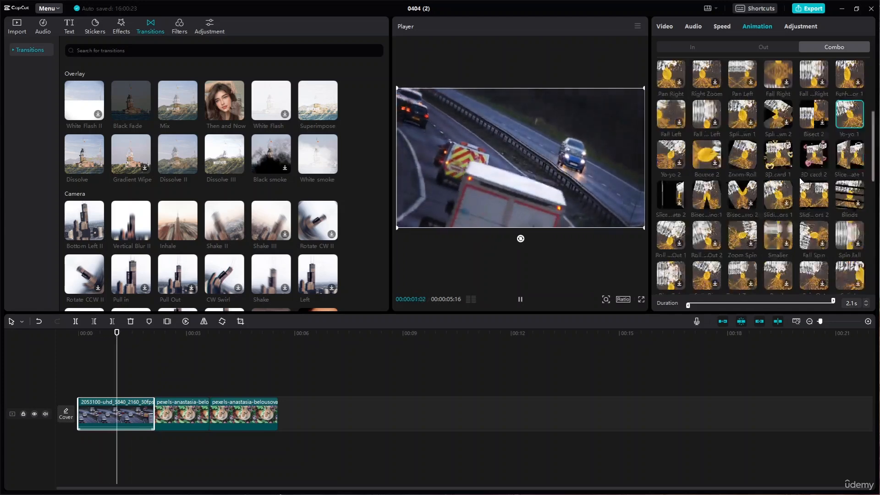
Step: Try the Chec...de 1 and Pirat...hip 3 Combo animations on the traffic clip
{"action": "scroll", "coordinate": [794, 238], "scroll_direction": "down", "scroll_amount": 4}
{"action": "left_click", "coordinate": [789, 236]}
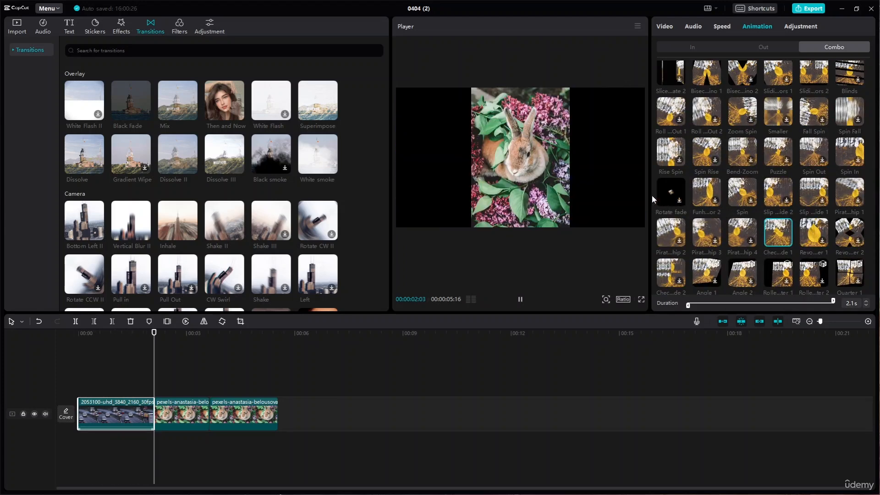
{"action": "left_click", "coordinate": [706, 232]}
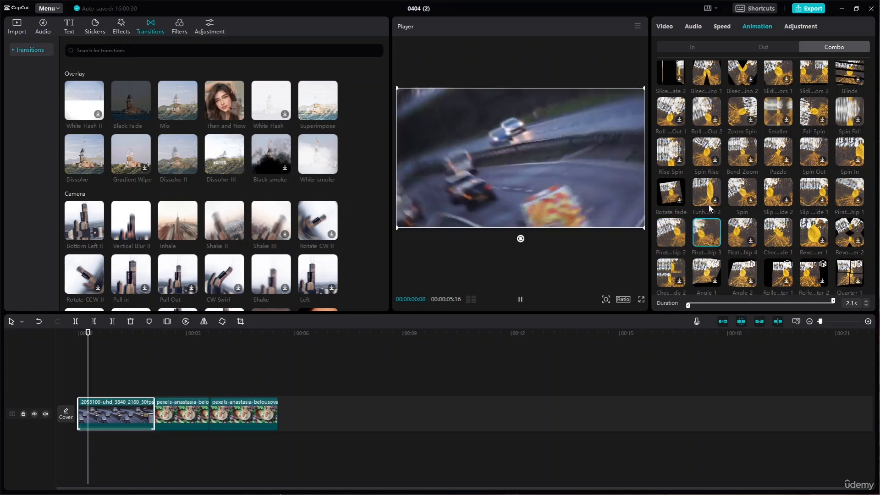
Step: Apply the Pirat...hip 2 Combo animation and shorten it from both ends to a duration of 1.7 s
{"action": "left_click", "coordinate": [678, 237]}
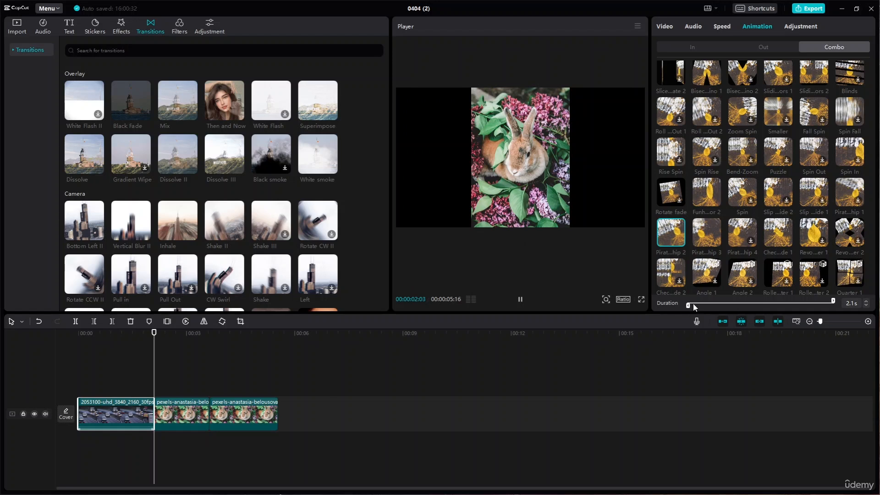
{"action": "left_click_drag", "start_coordinate": [689, 306], "coordinate": [700, 306]}
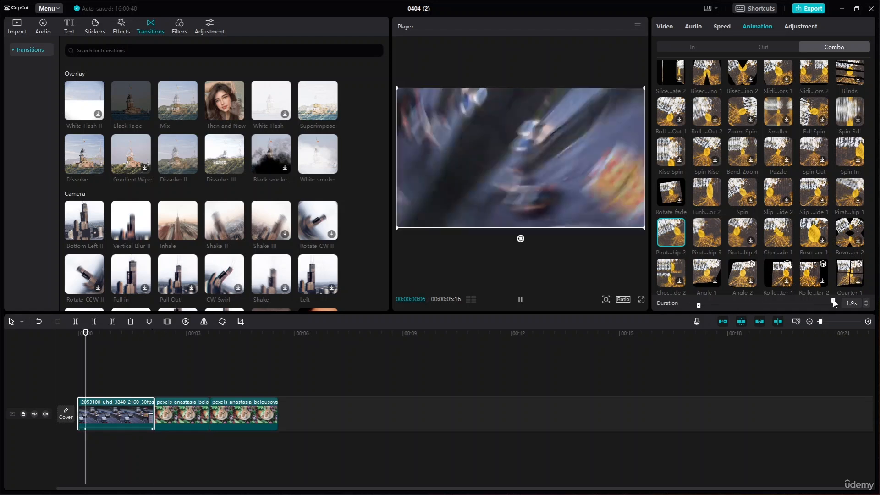
{"action": "left_click_drag", "start_coordinate": [833, 302], "coordinate": [818, 304]}
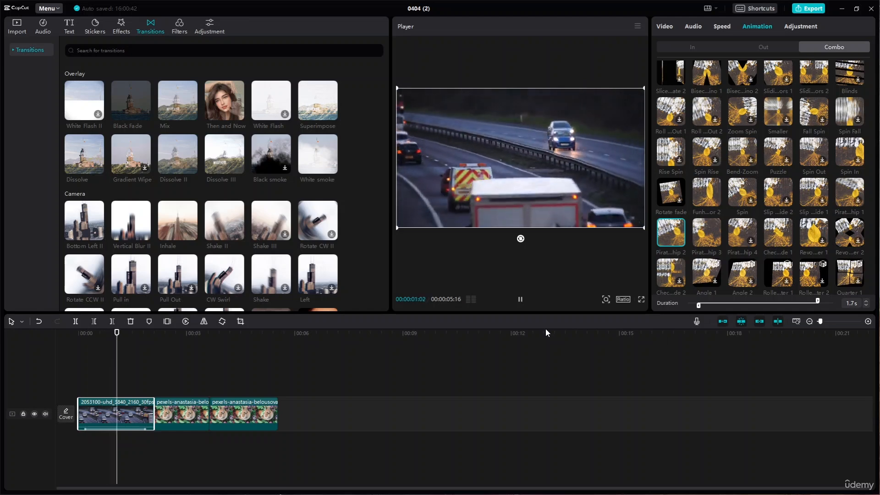
Step: Try the Waltzer 2 Combo animation on the traffic clip and replace it with Funh...or 2
{"action": "scroll", "coordinate": [778, 240], "scroll_direction": "down", "scroll_amount": 3}
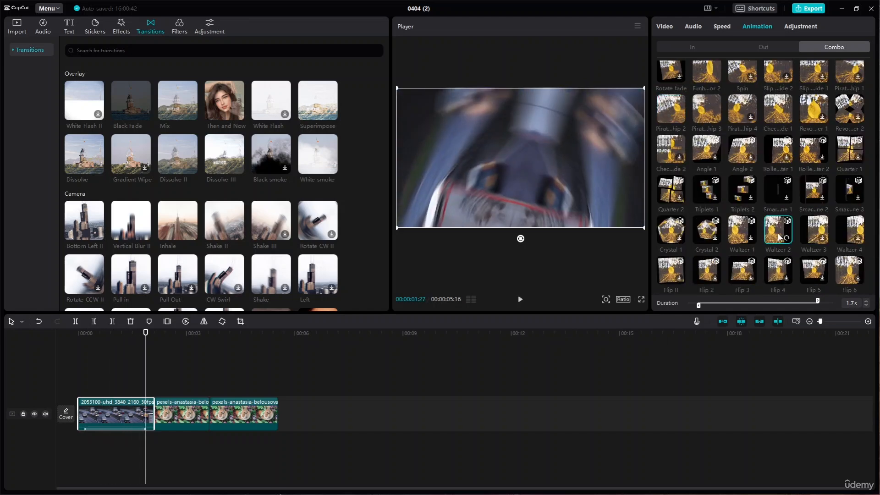
{"action": "scroll", "coordinate": [764, 180], "scroll_direction": "up", "scroll_amount": 4}
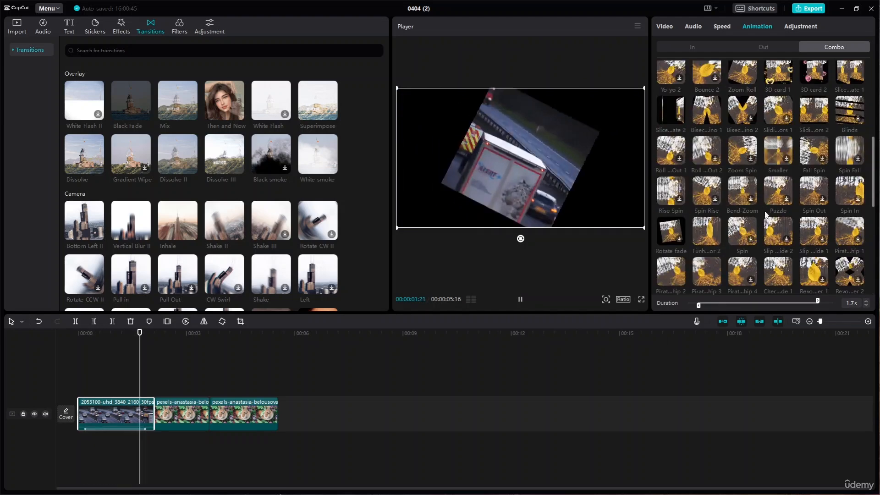
{"action": "left_click", "coordinate": [707, 231]}
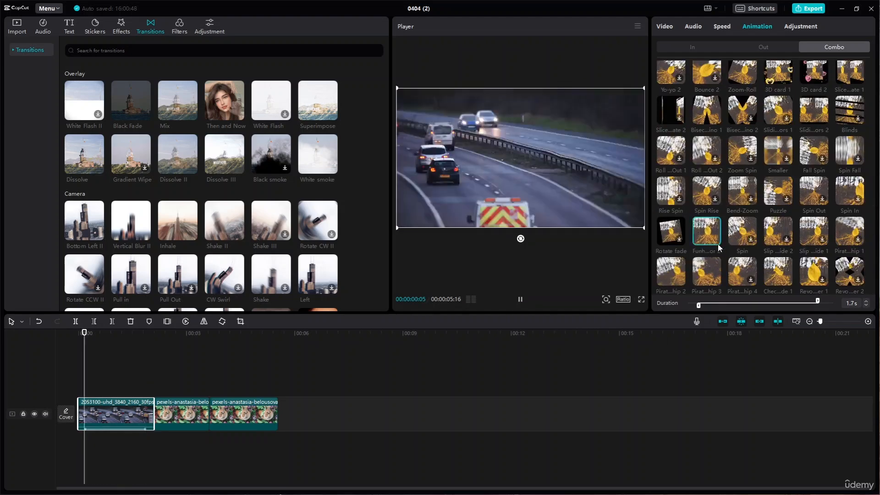
Step: Try the Revo...er 1, Revo...er 2, Angle 1 and Pirat...hip 2 Combo animations on the traffic clip
{"action": "left_click", "coordinate": [813, 274]}
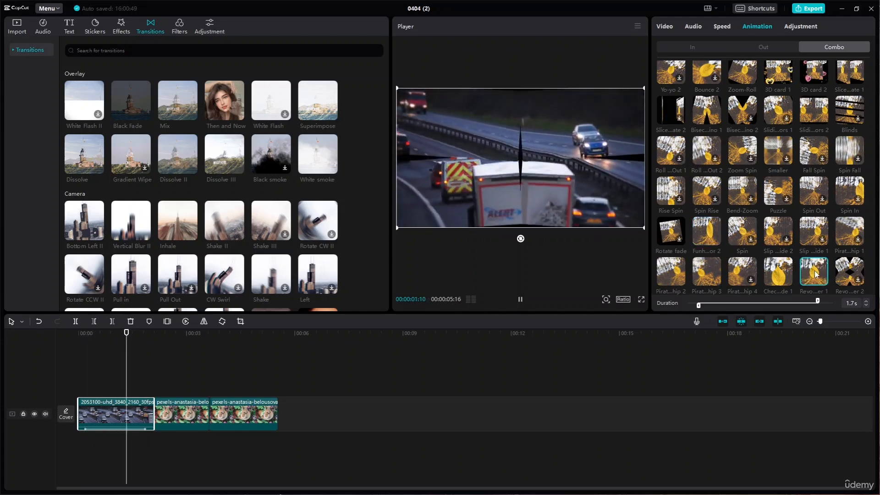
{"action": "left_click", "coordinate": [849, 272]}
{"action": "scroll", "coordinate": [825, 256], "scroll_direction": "down", "scroll_amount": 1}
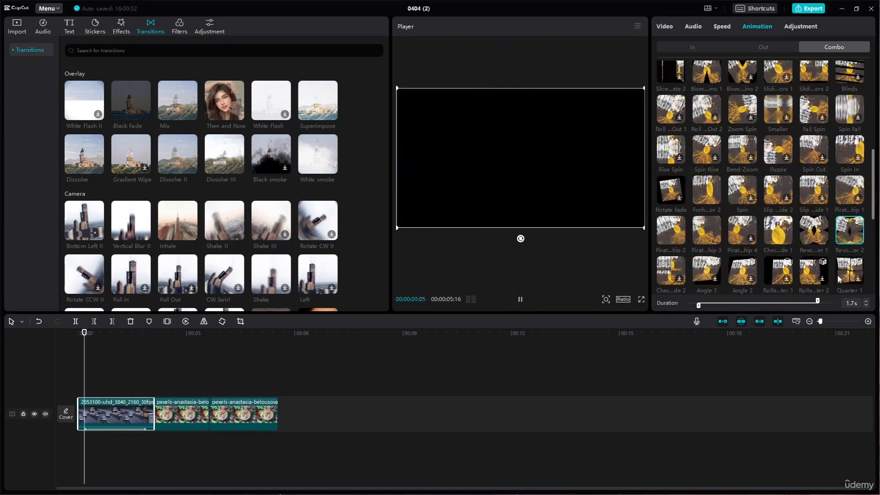
{"action": "left_click", "coordinate": [703, 277]}
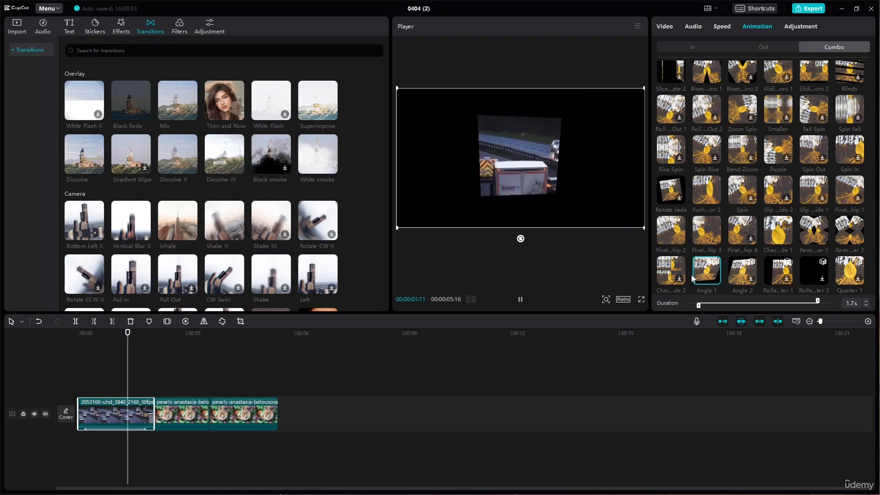
{"action": "left_click", "coordinate": [674, 246]}
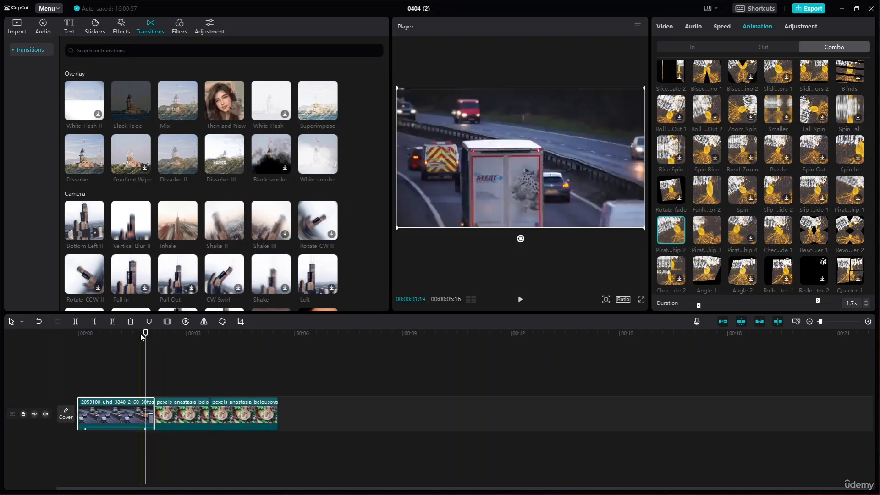
Step: Apply the Funh...or 2 Combo animation to the traffic clip and move the playhead to 00:00:03:00 over the first rabbit clip
{"action": "left_click", "coordinate": [197, 334]}
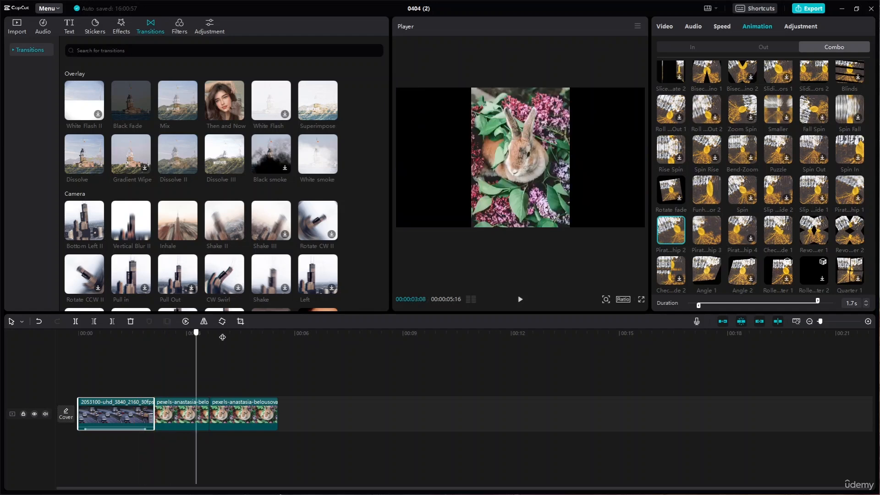
{"action": "left_click", "coordinate": [718, 189]}
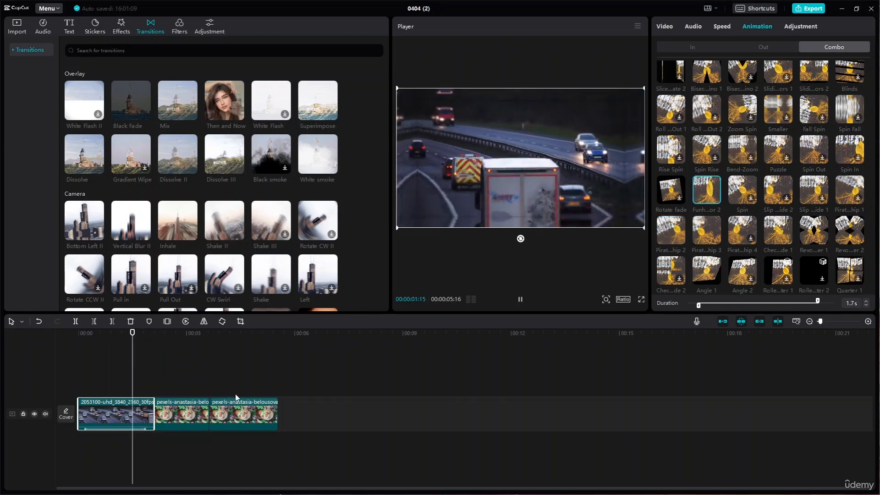
{"action": "left_click", "coordinate": [187, 344]}
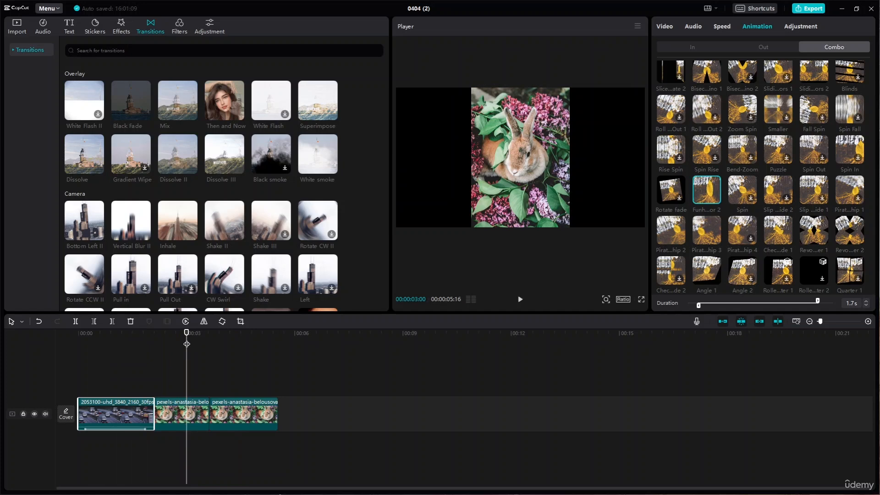
Step: Try the Spin and Rise Spin Combo animations on the first rabbit clip
{"action": "left_click", "coordinate": [184, 411]}
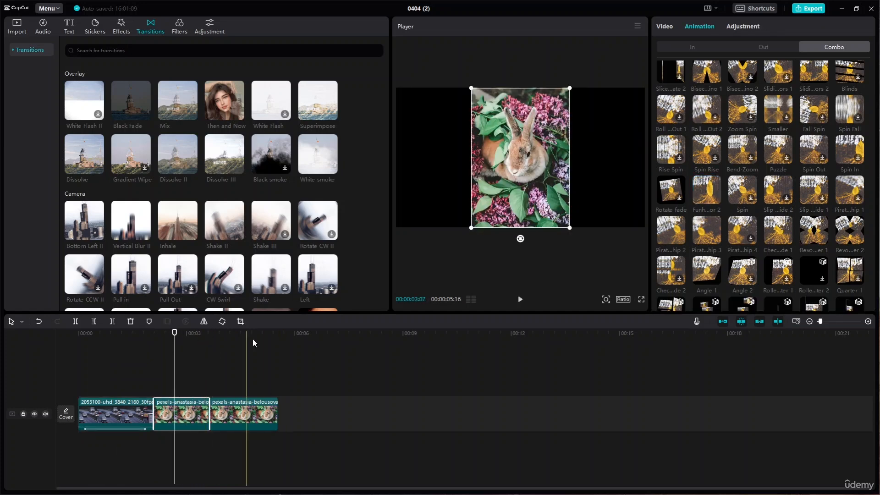
{"action": "left_click", "coordinate": [749, 200]}
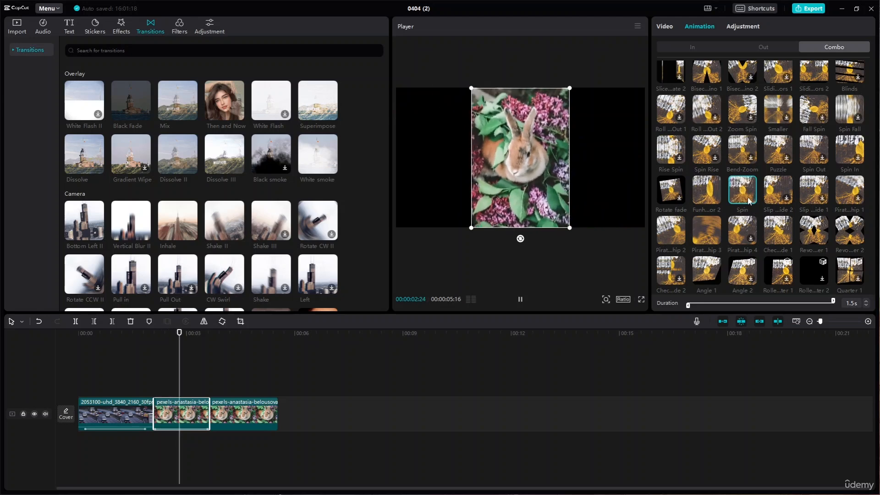
{"action": "left_click", "coordinate": [682, 154]}
Step: Try the Fall Right, Left Zoom and Train 1 Combo animations on the first rabbit clip and settle on Spin...op 2
{"action": "scroll", "coordinate": [713, 151], "scroll_direction": "up", "scroll_amount": 3}
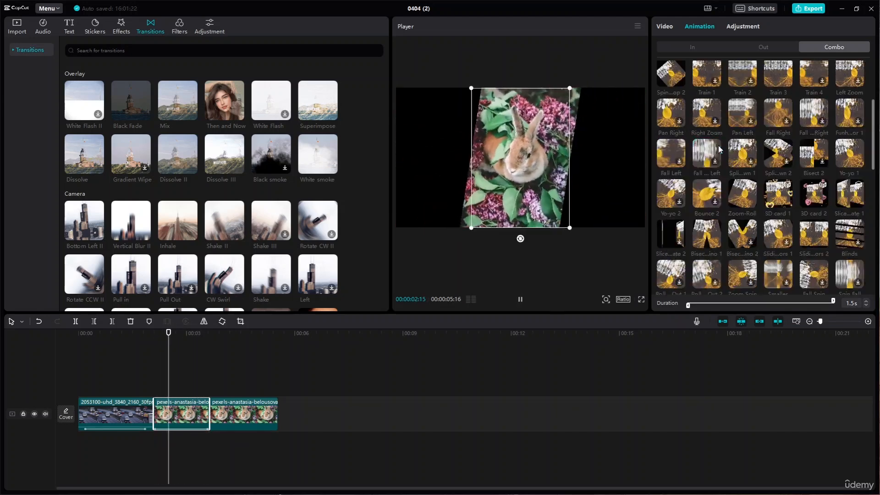
{"action": "left_click", "coordinate": [742, 112]}
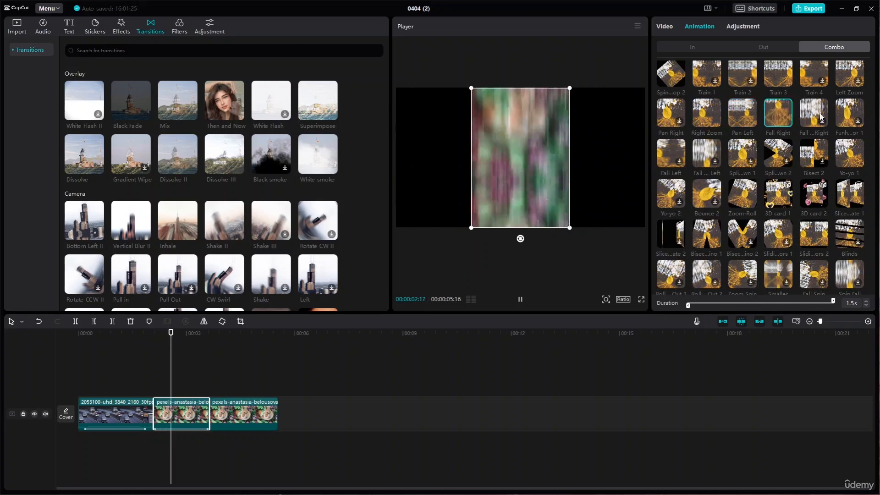
{"action": "left_click", "coordinate": [818, 75]}
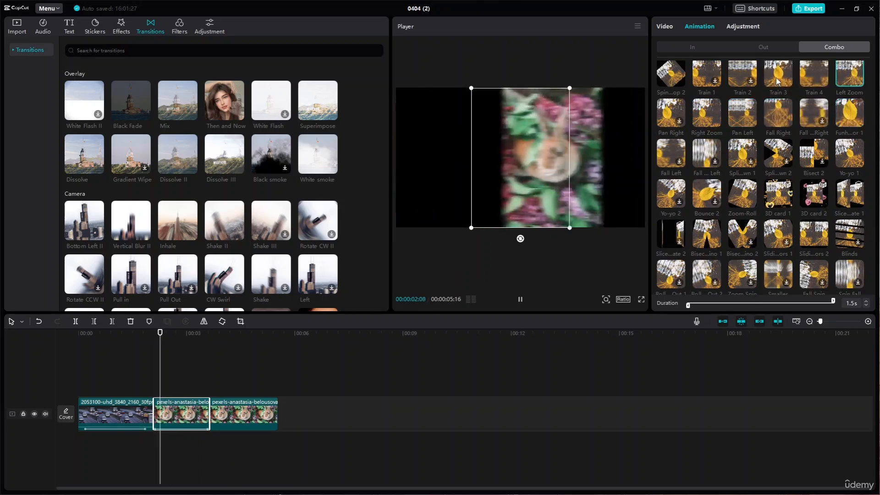
{"action": "left_click", "coordinate": [706, 74]}
{"action": "left_click", "coordinate": [670, 81]}
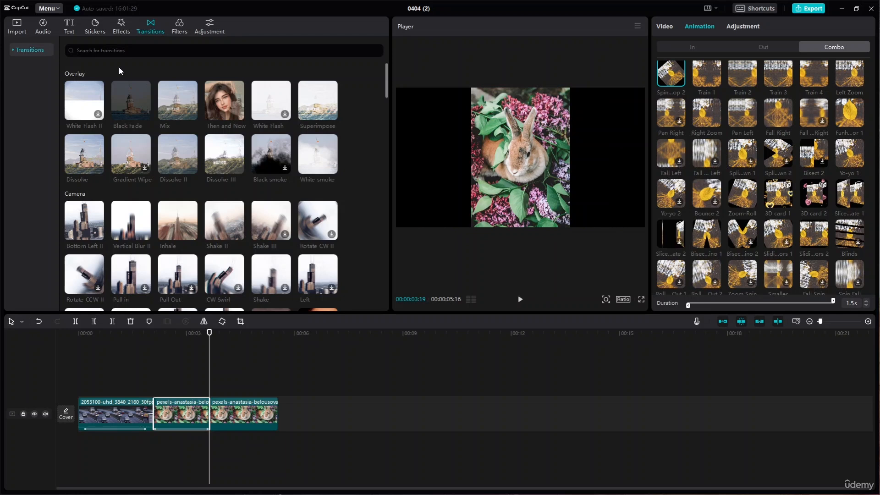
{"action": "left_click", "coordinate": [8, 29]}
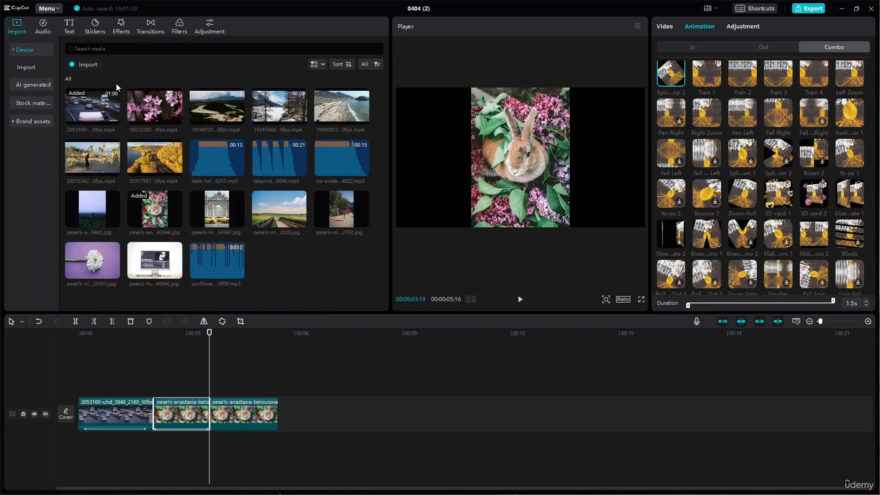
{"action": "left_click", "coordinate": [44, 26]}
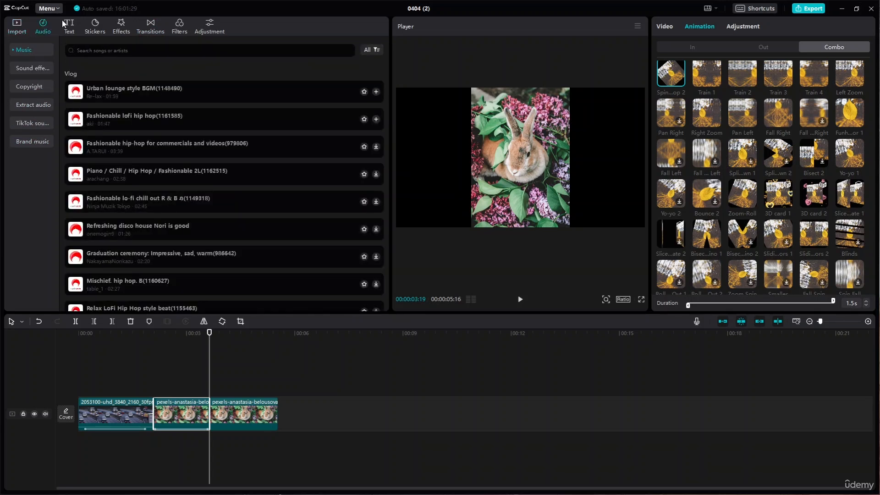
{"action": "left_click", "coordinate": [68, 24]}
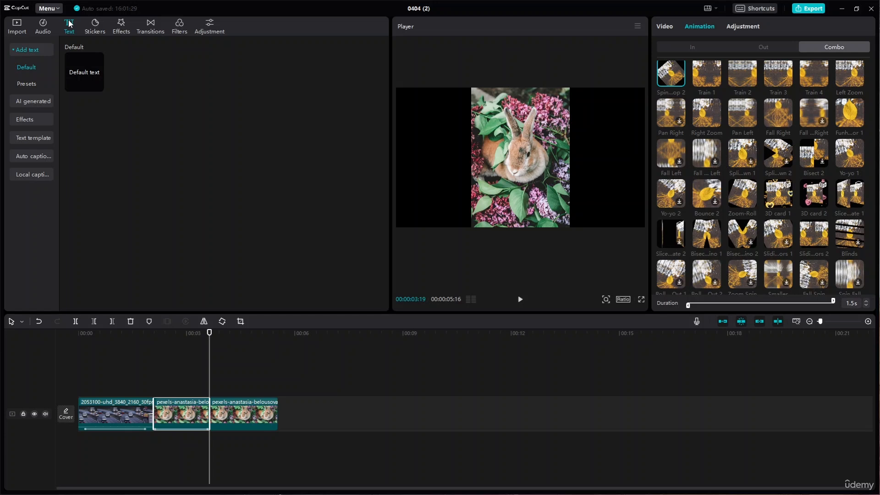
Step: Add the ghost sticker on a track above the rabbit clips and scale it down to 50%
{"action": "left_click", "coordinate": [97, 28]}
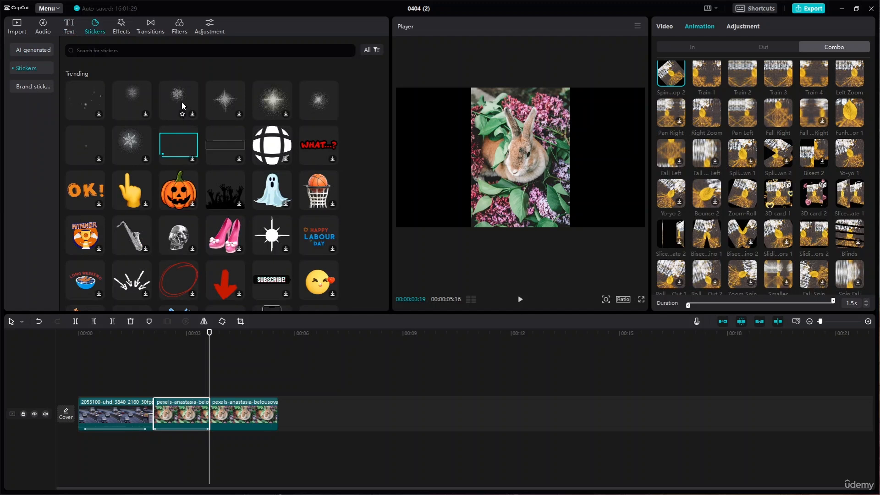
{"action": "left_click", "coordinate": [275, 197]}
{"action": "left_click_drag", "start_coordinate": [275, 197], "coordinate": [182, 389]}
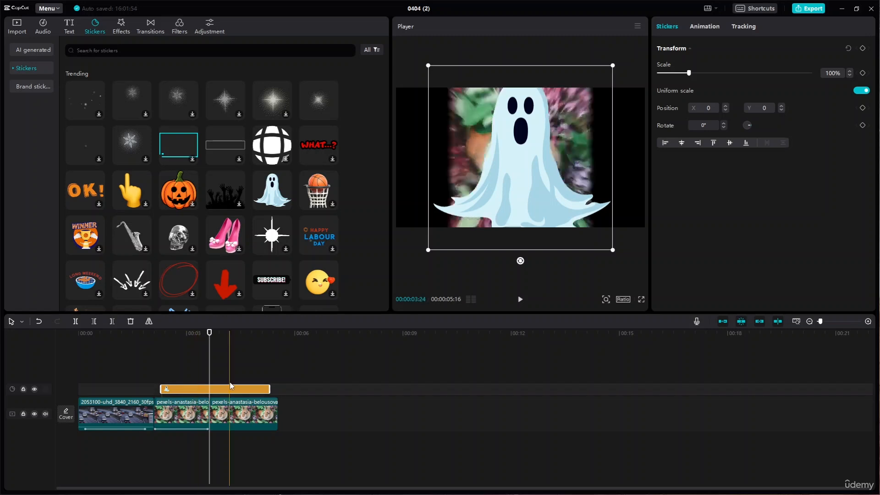
{"action": "left_click_drag", "start_coordinate": [431, 66], "coordinate": [475, 112]}
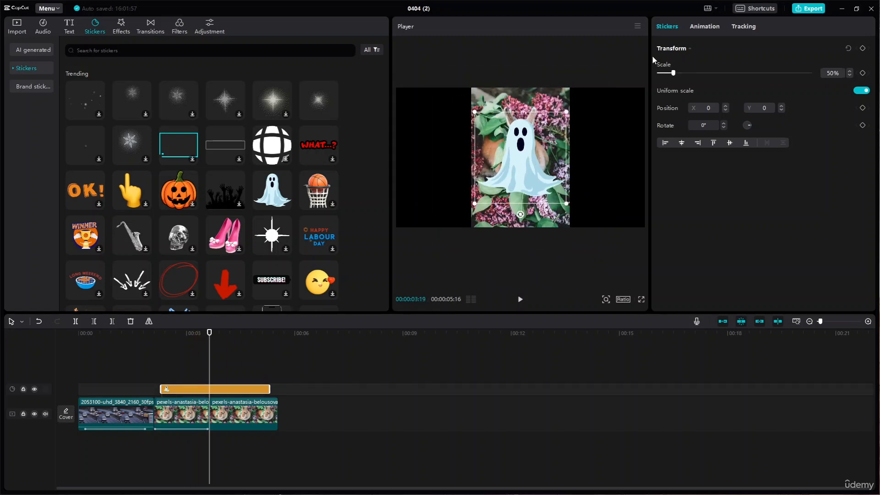
Step: Try the Spring, Fade In, Mini Zoom and Zoom In entrance animations on the ghost sticker
{"action": "left_click", "coordinate": [705, 26]}
{"action": "left_click", "coordinate": [740, 78]}
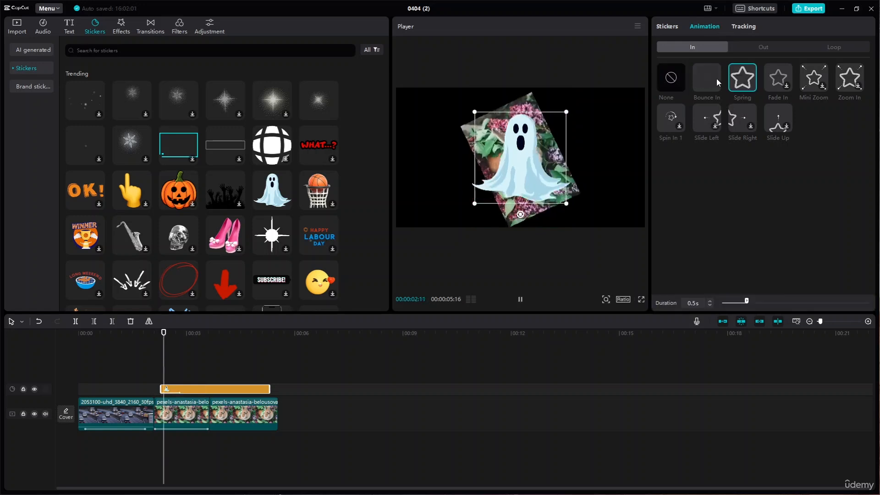
{"action": "left_click", "coordinate": [779, 78]}
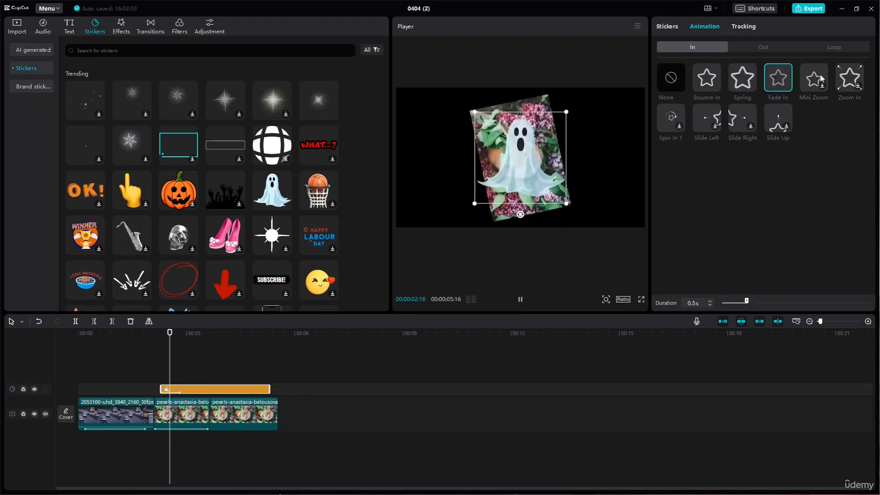
{"action": "left_click", "coordinate": [814, 79]}
{"action": "left_click", "coordinate": [849, 78]}
Step: Try the Slide Left, Slide Right, Slide Up and Spin In 1 entrance animations on the ghost sticker
{"action": "left_click", "coordinate": [707, 118]}
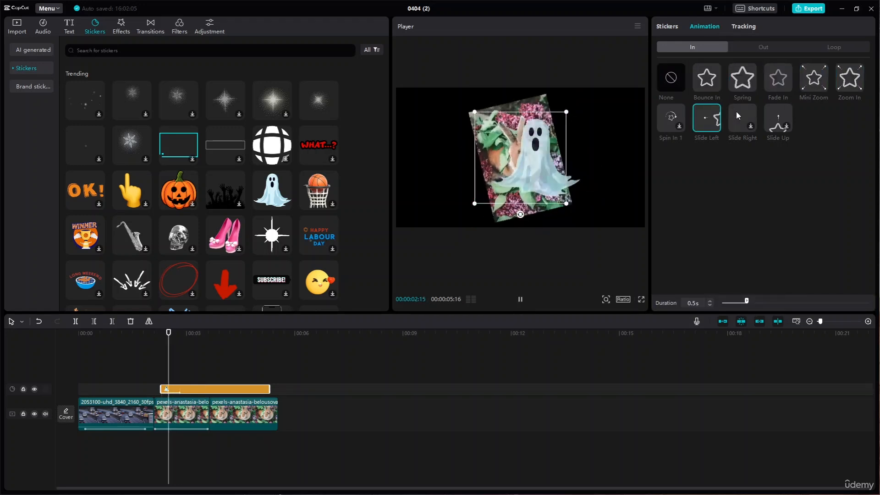
{"action": "left_click", "coordinate": [736, 112]}
{"action": "left_click", "coordinate": [769, 108]}
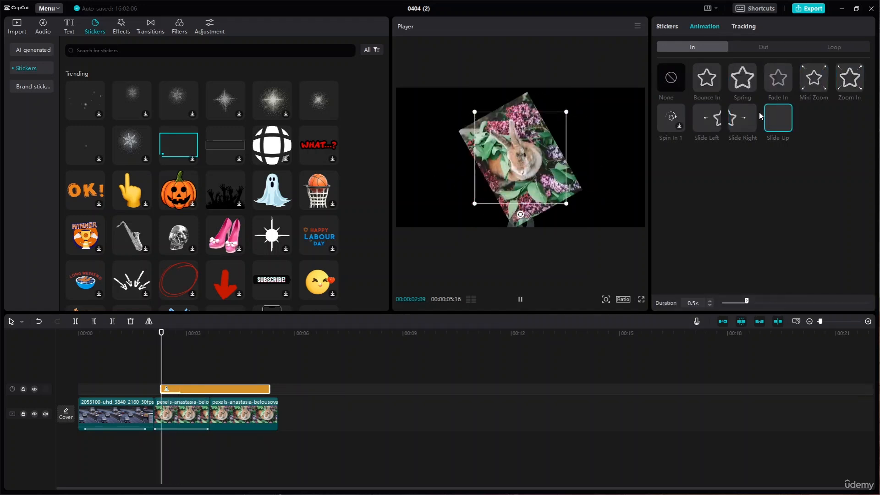
{"action": "left_click", "coordinate": [671, 117]}
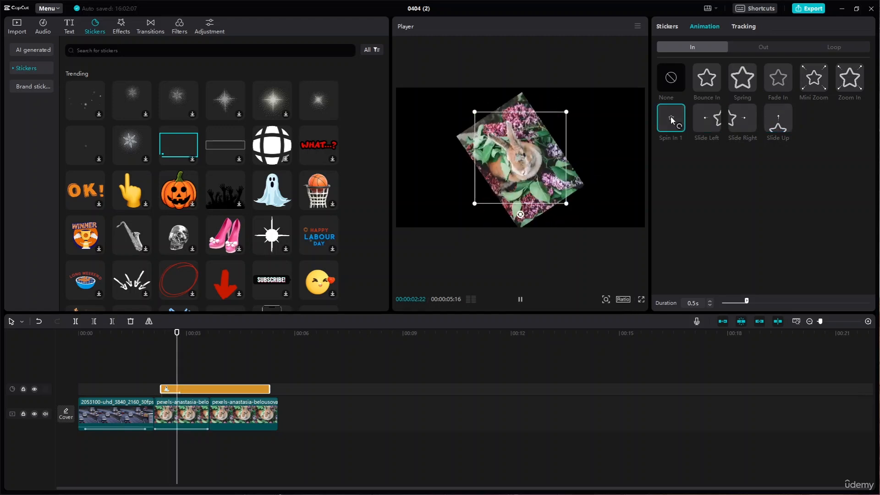
Step: Try the Bounce In, Spring, Fade In, Mini Zoom and Zoom In animations on the ghost sticker and delete the sticker
{"action": "left_click", "coordinate": [708, 79]}
{"action": "left_click", "coordinate": [743, 76]}
{"action": "left_click", "coordinate": [778, 73]}
{"action": "left_click", "coordinate": [814, 73]}
{"action": "left_click", "coordinate": [844, 71]}
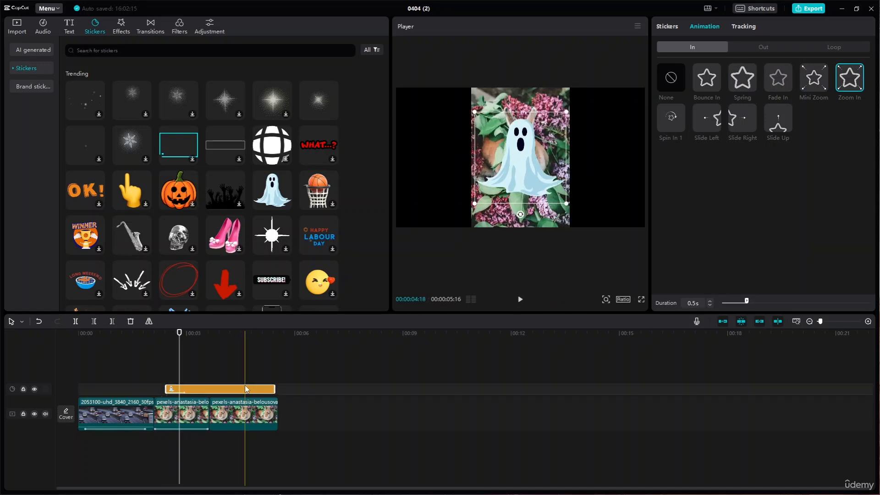
{"action": "key", "text": "Delete"}
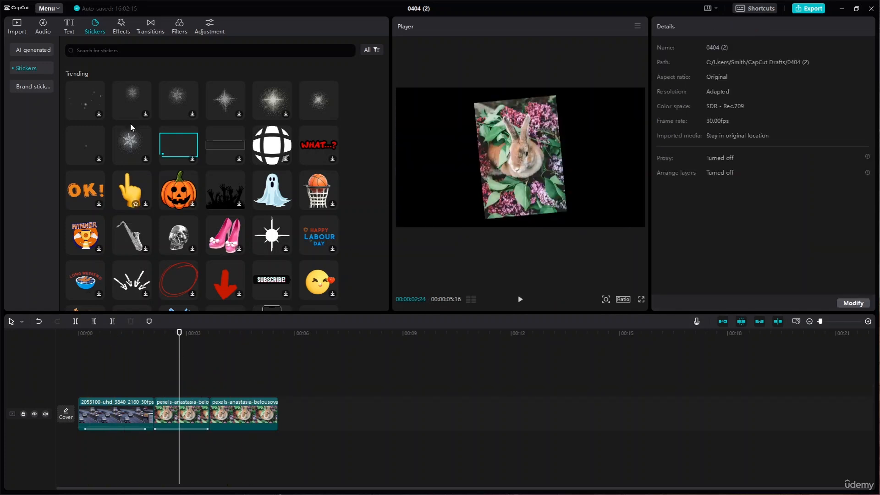
Step: Add a default text clip above the rabbit clips and align its start with the first rabbit clip
{"action": "left_click", "coordinate": [71, 32]}
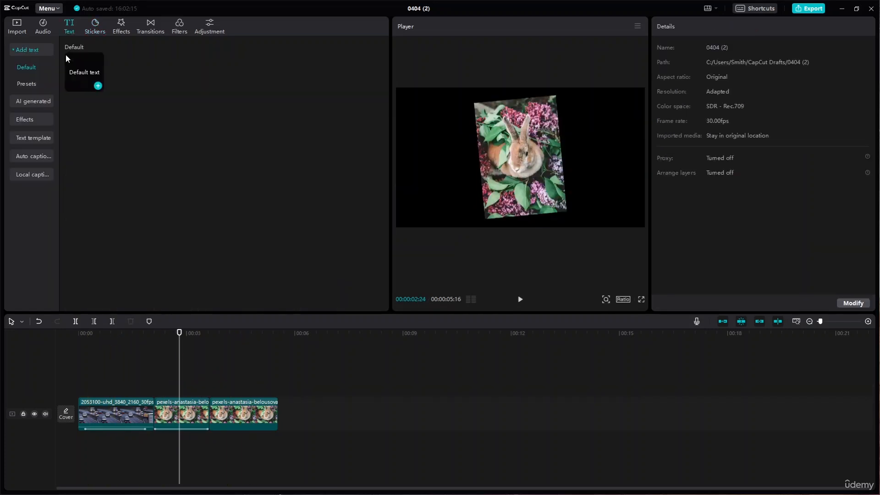
{"action": "left_click", "coordinate": [98, 86]}
{"action": "left_click_drag", "start_coordinate": [196, 389], "coordinate": [185, 391]}
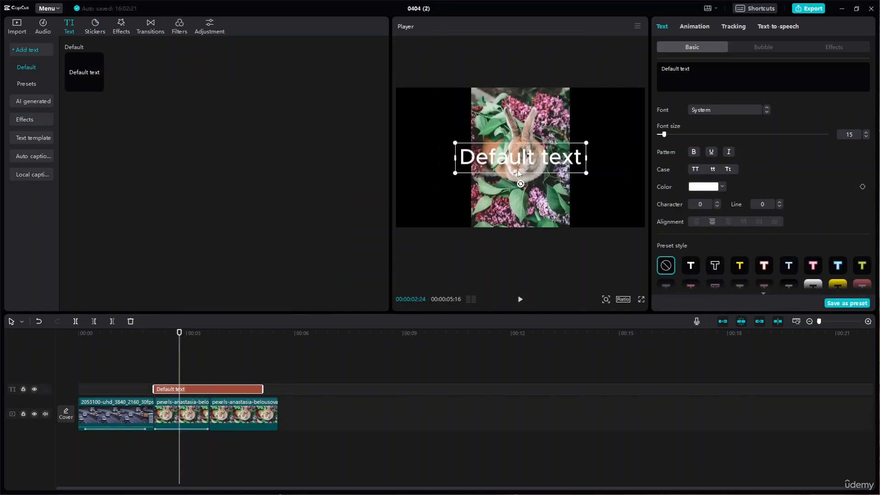
Step: Try the Wipe In LR and Judder Up entrance animations on the default text clip
{"action": "left_click", "coordinate": [699, 28]}
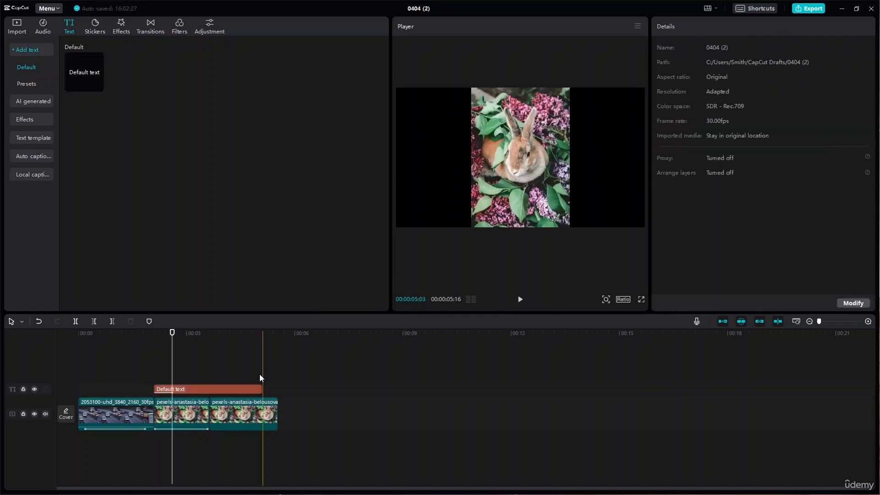
{"action": "left_click", "coordinate": [238, 389]}
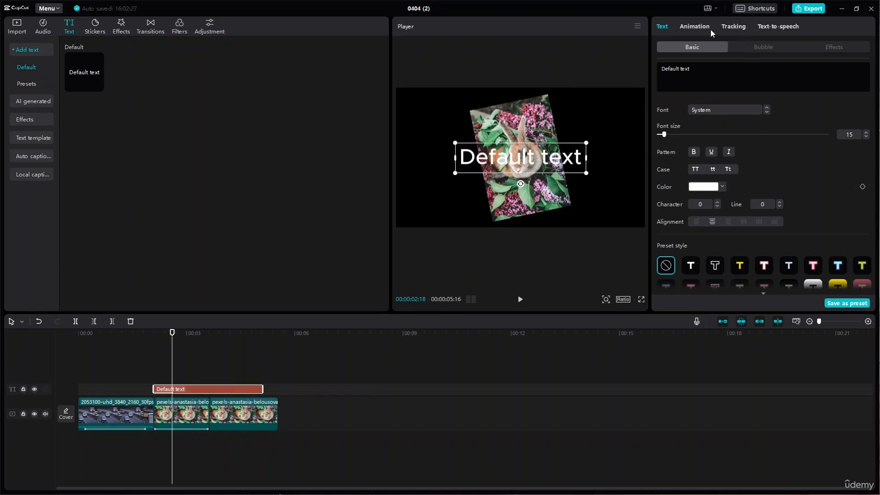
{"action": "left_click", "coordinate": [710, 28]}
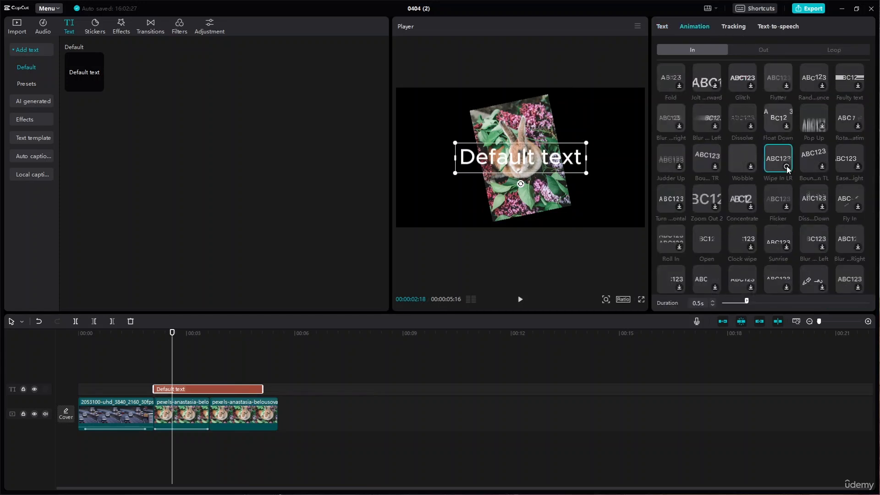
{"action": "left_click", "coordinate": [786, 168]}
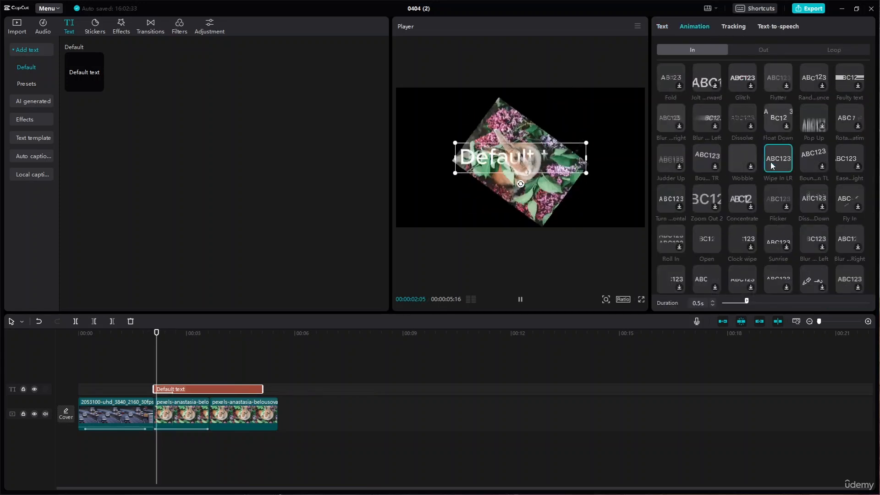
{"action": "left_click", "coordinate": [679, 158]}
Step: Try the Zoom In entrance animation on the default text clip and replace it with Zoom Out
{"action": "scroll", "coordinate": [771, 235], "scroll_direction": "down", "scroll_amount": 2}
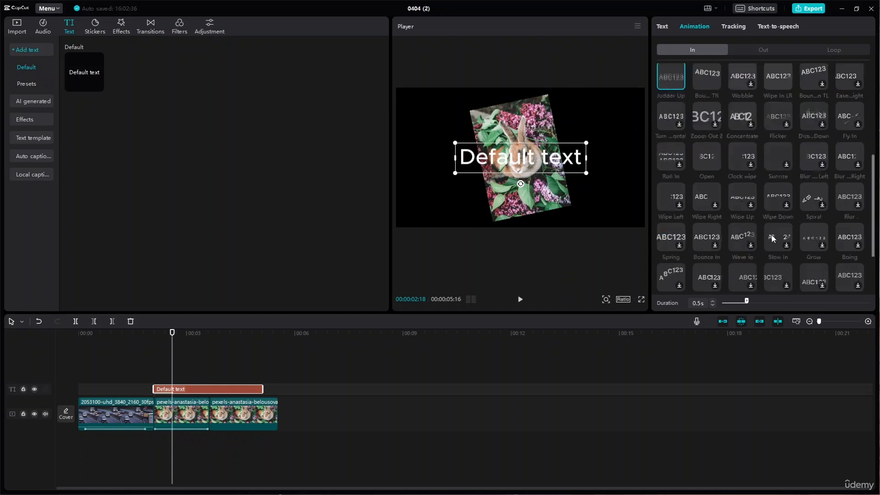
{"action": "scroll", "coordinate": [771, 235], "scroll_direction": "down", "scroll_amount": 2}
{"action": "left_click", "coordinate": [780, 238]}
{"action": "left_click", "coordinate": [808, 231]}
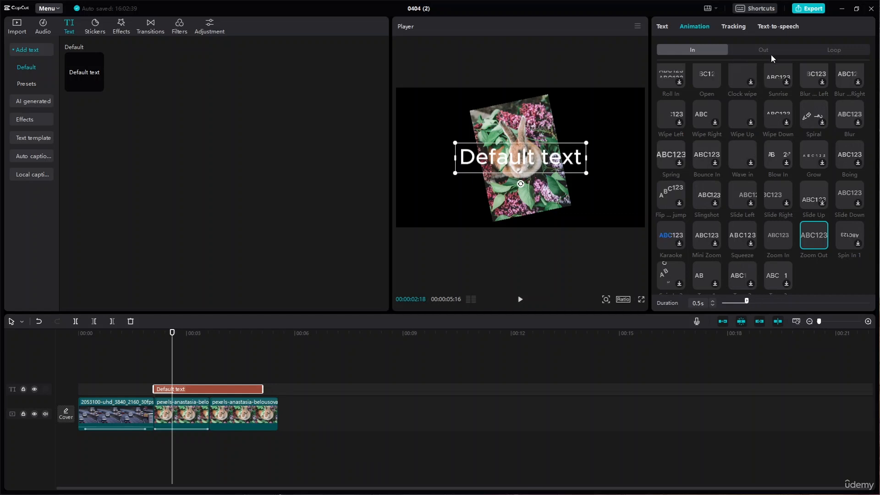
Step: Try the Flare, Pixe...unce, Wave 3, Donut, Wobble 3 and Wob...r 2 loop animations on the default text clip
{"action": "left_click", "coordinate": [841, 49]}
{"action": "left_click", "coordinate": [709, 129]}
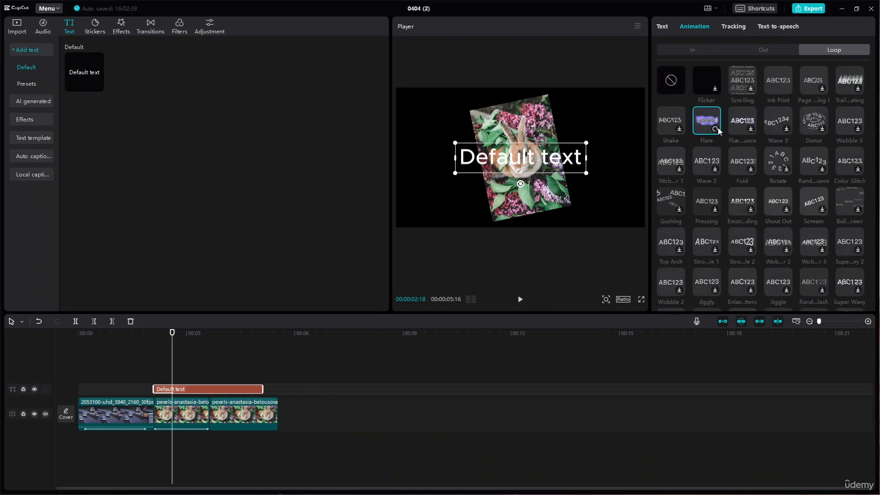
{"action": "left_click", "coordinate": [742, 120]}
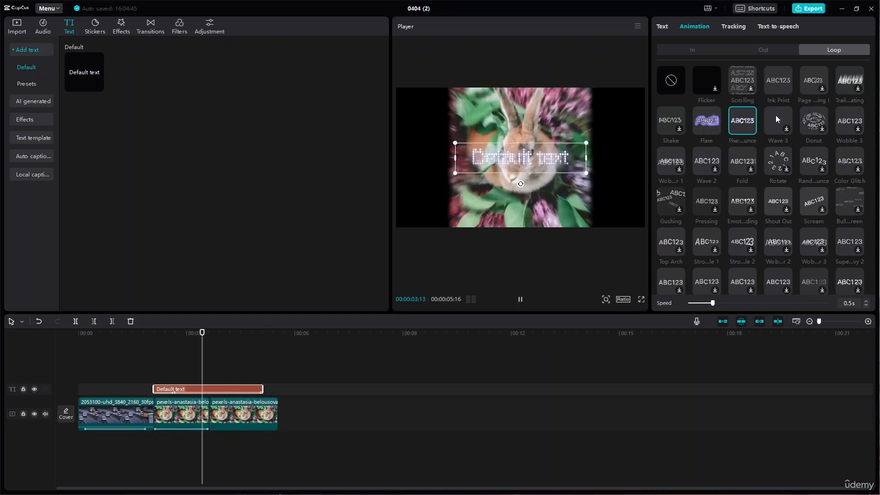
{"action": "left_click", "coordinate": [815, 116]}
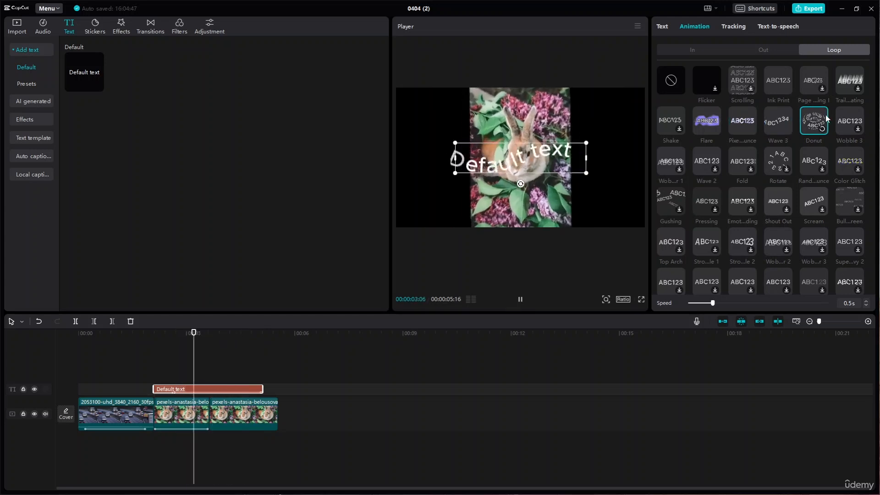
{"action": "left_click", "coordinate": [850, 120]}
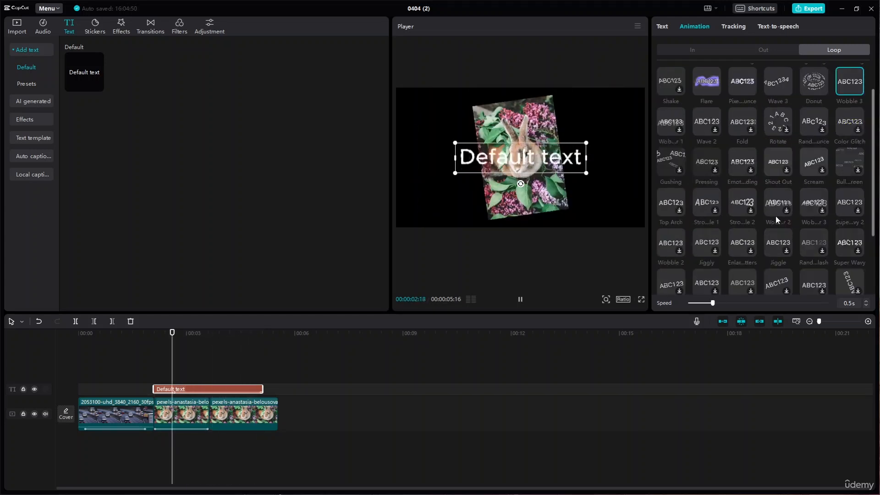
{"action": "scroll", "coordinate": [775, 216], "scroll_direction": "down", "scroll_amount": 1}
{"action": "left_click", "coordinate": [772, 197]}
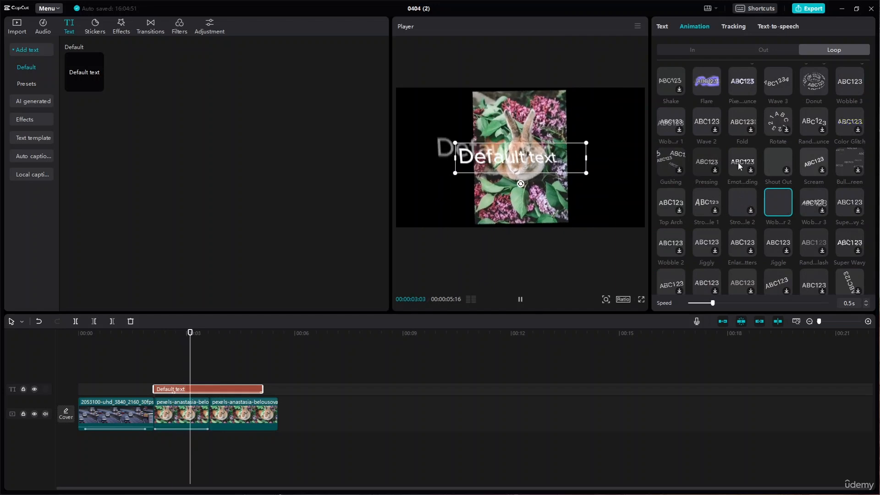
Step: Apply the Chro...ling exit animation to the default text clip and set its duration to 0.4 s
{"action": "left_click", "coordinate": [779, 53]}
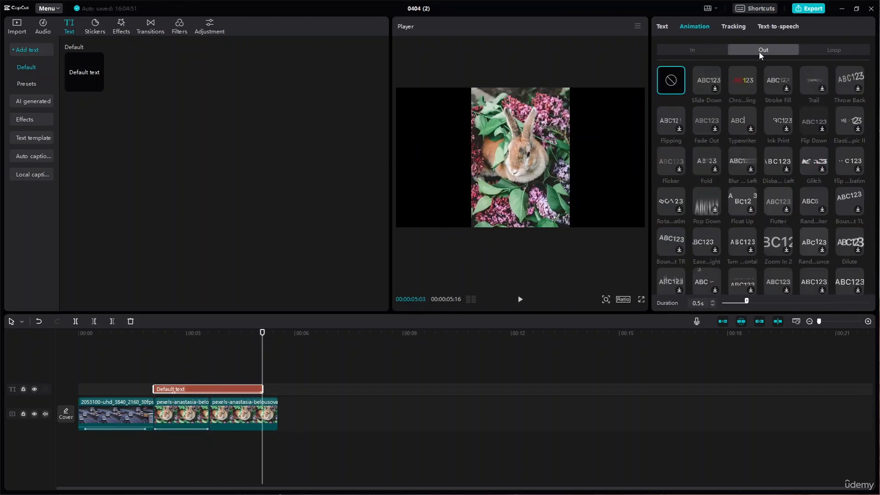
{"action": "left_click", "coordinate": [746, 79]}
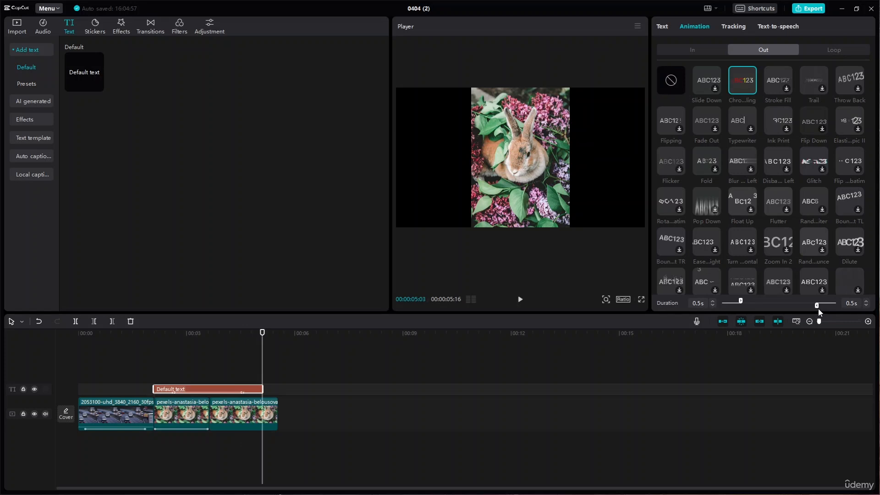
{"action": "left_click_drag", "start_coordinate": [821, 308], "coordinate": [821, 309]}
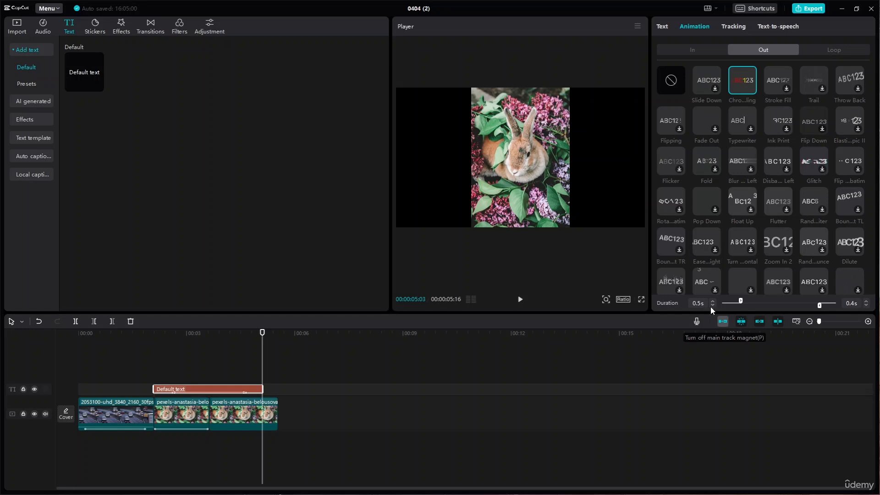
Step: Try the Donut loop animation on the default text clip and replace it with Stro...le 1
{"action": "left_click", "coordinate": [814, 48]}
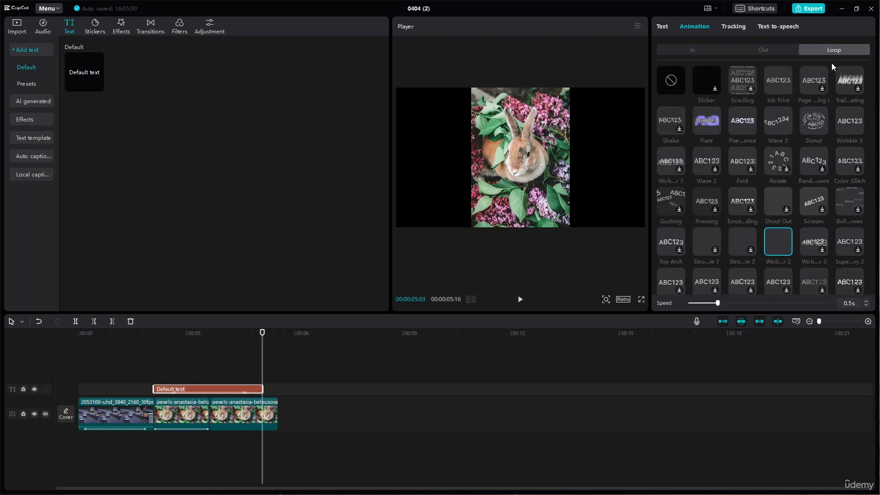
{"action": "scroll", "coordinate": [817, 140], "scroll_direction": "down", "scroll_amount": 1}
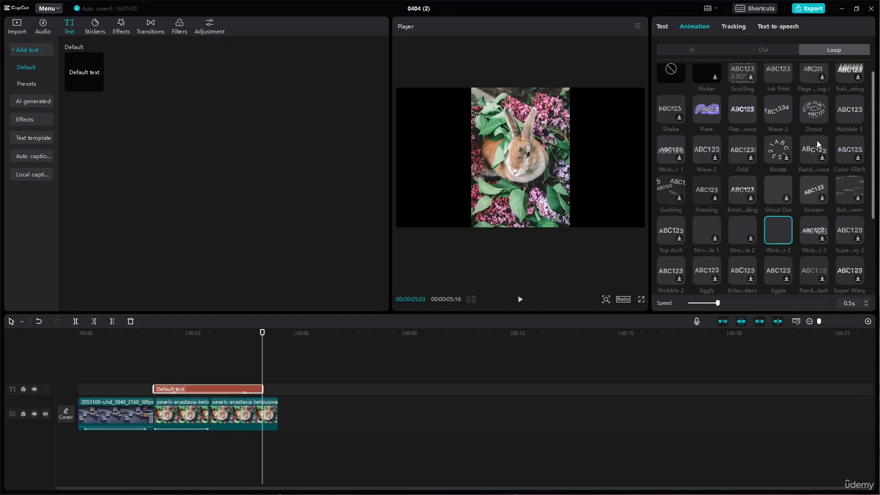
{"action": "left_click", "coordinate": [816, 115]}
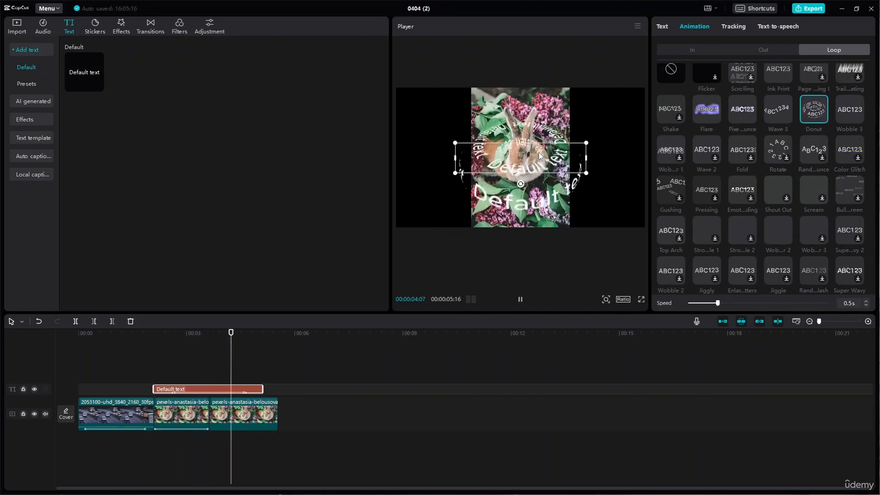
{"action": "left_click", "coordinate": [707, 231]}
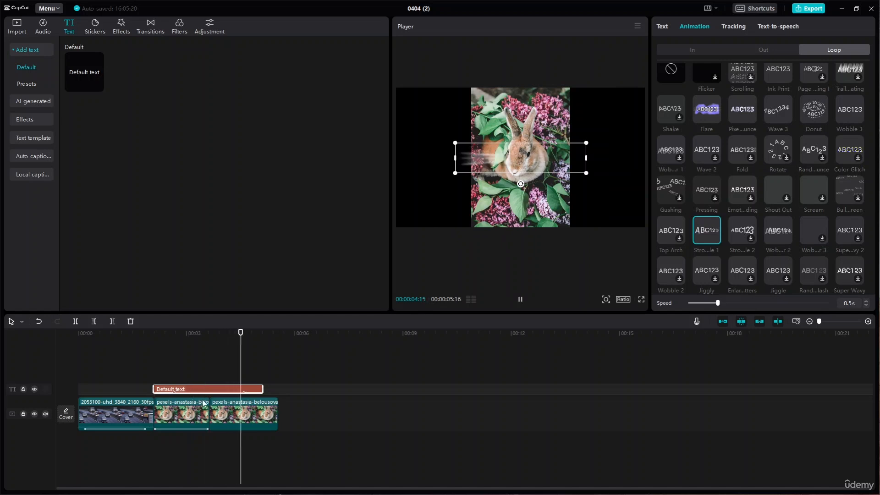
Step: Delete the default text clip and move the playhead to 00:00:01:27 near the end of the road video clip
{"action": "key", "text": "space"}
{"action": "key", "text": "Delete"}
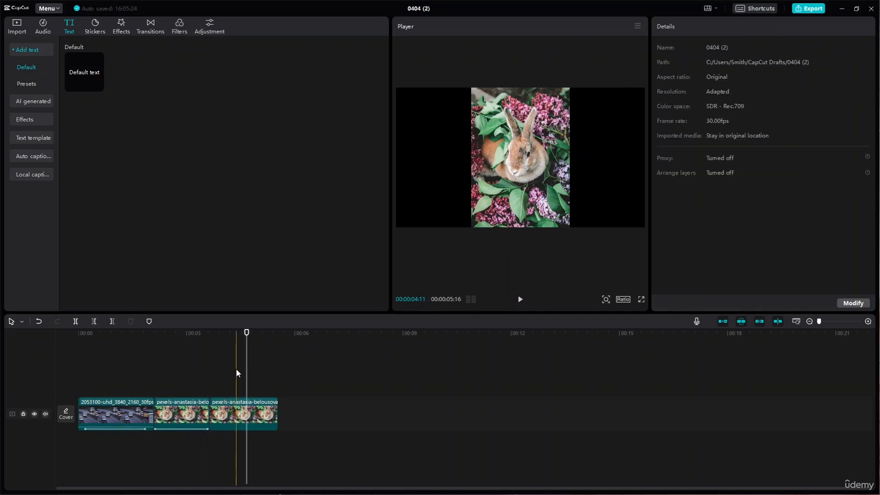
{"action": "left_click_drag", "start_coordinate": [246, 332], "coordinate": [147, 334]}
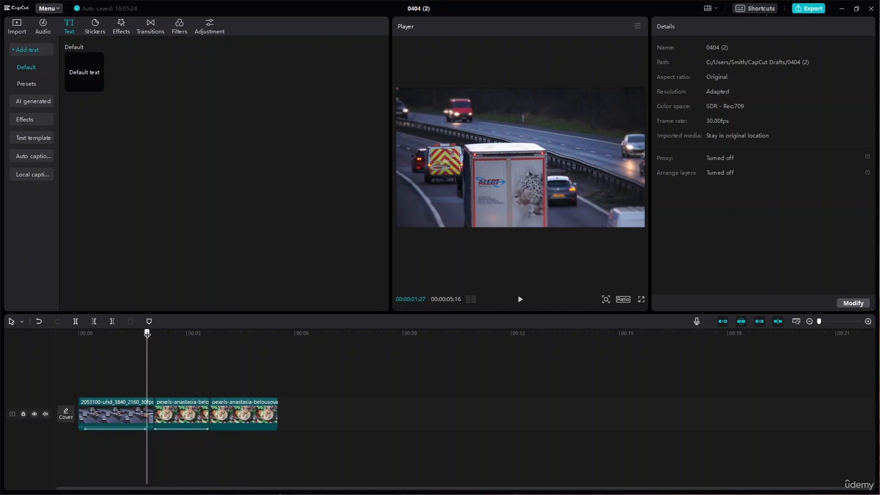